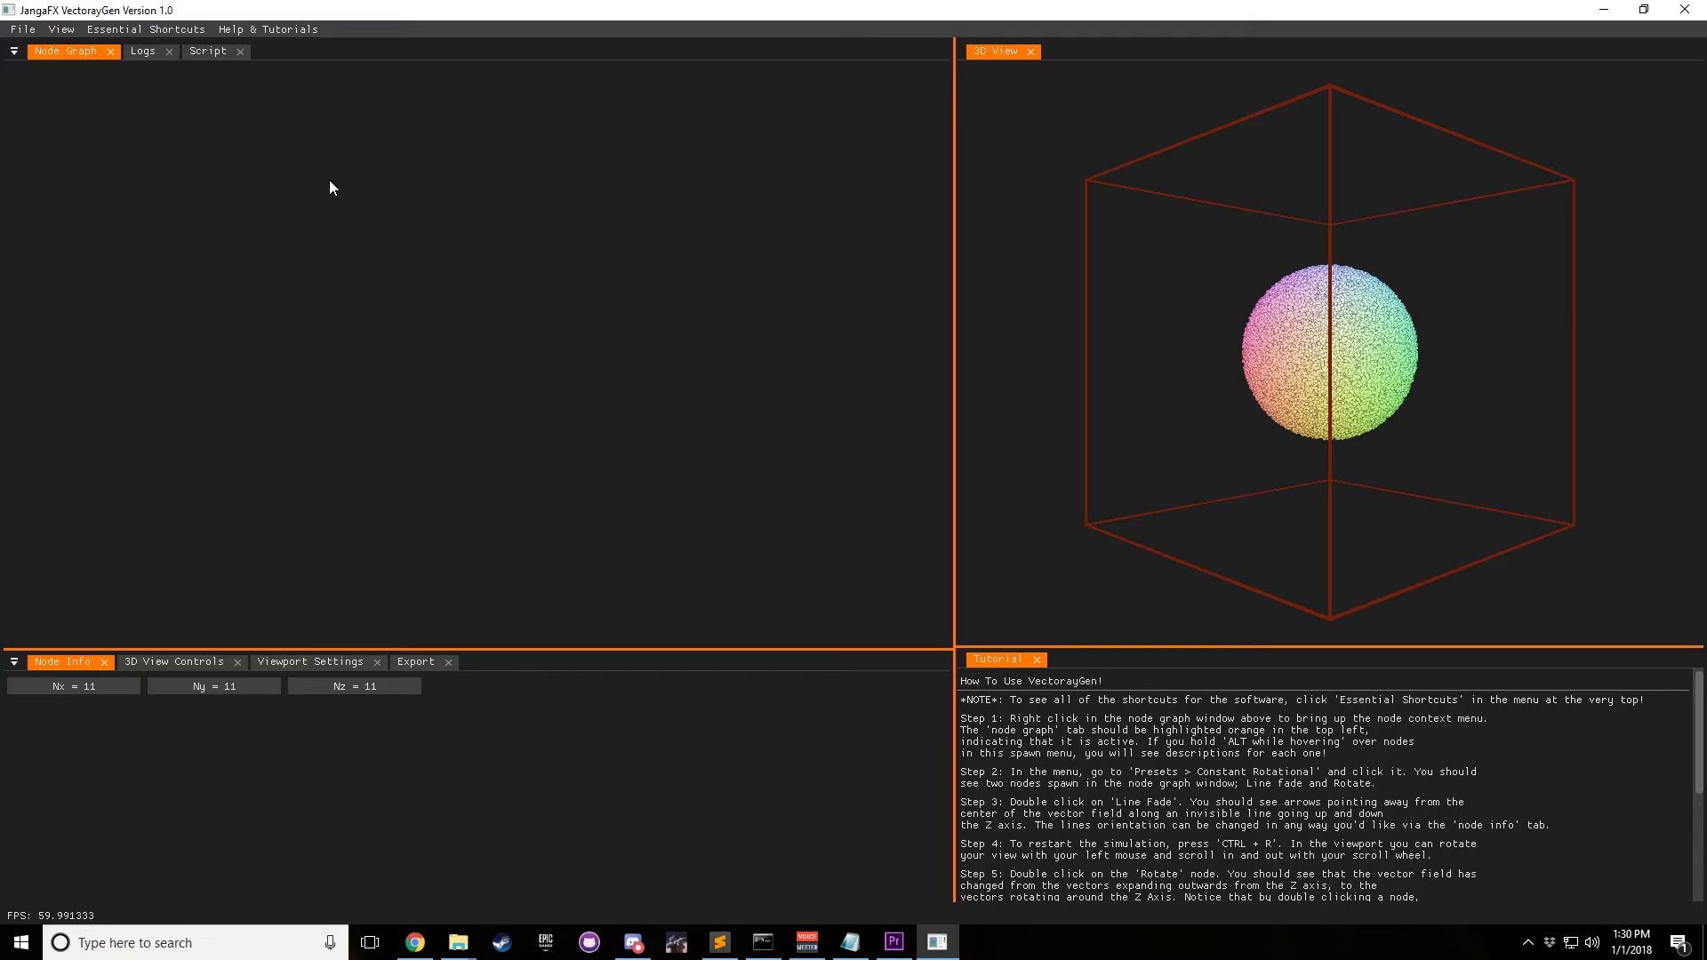
Add a fade node to the empty node graph, keep it as a point fade, and display its vector field.
right_click(255, 161)
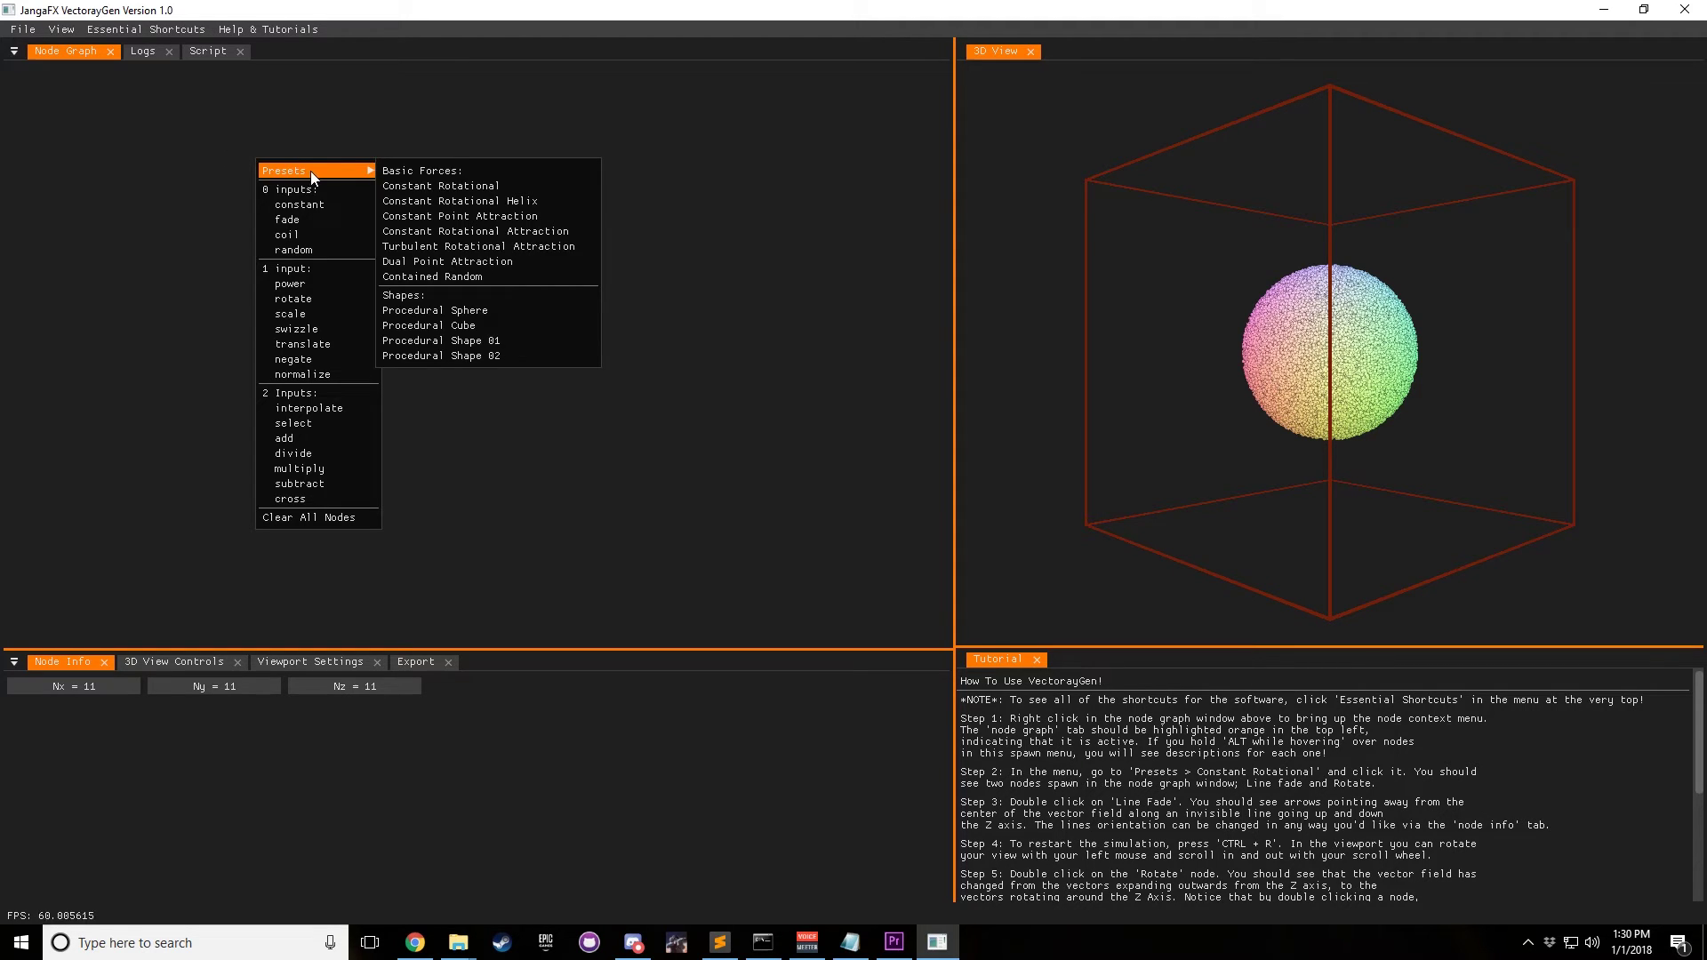
click(314, 220)
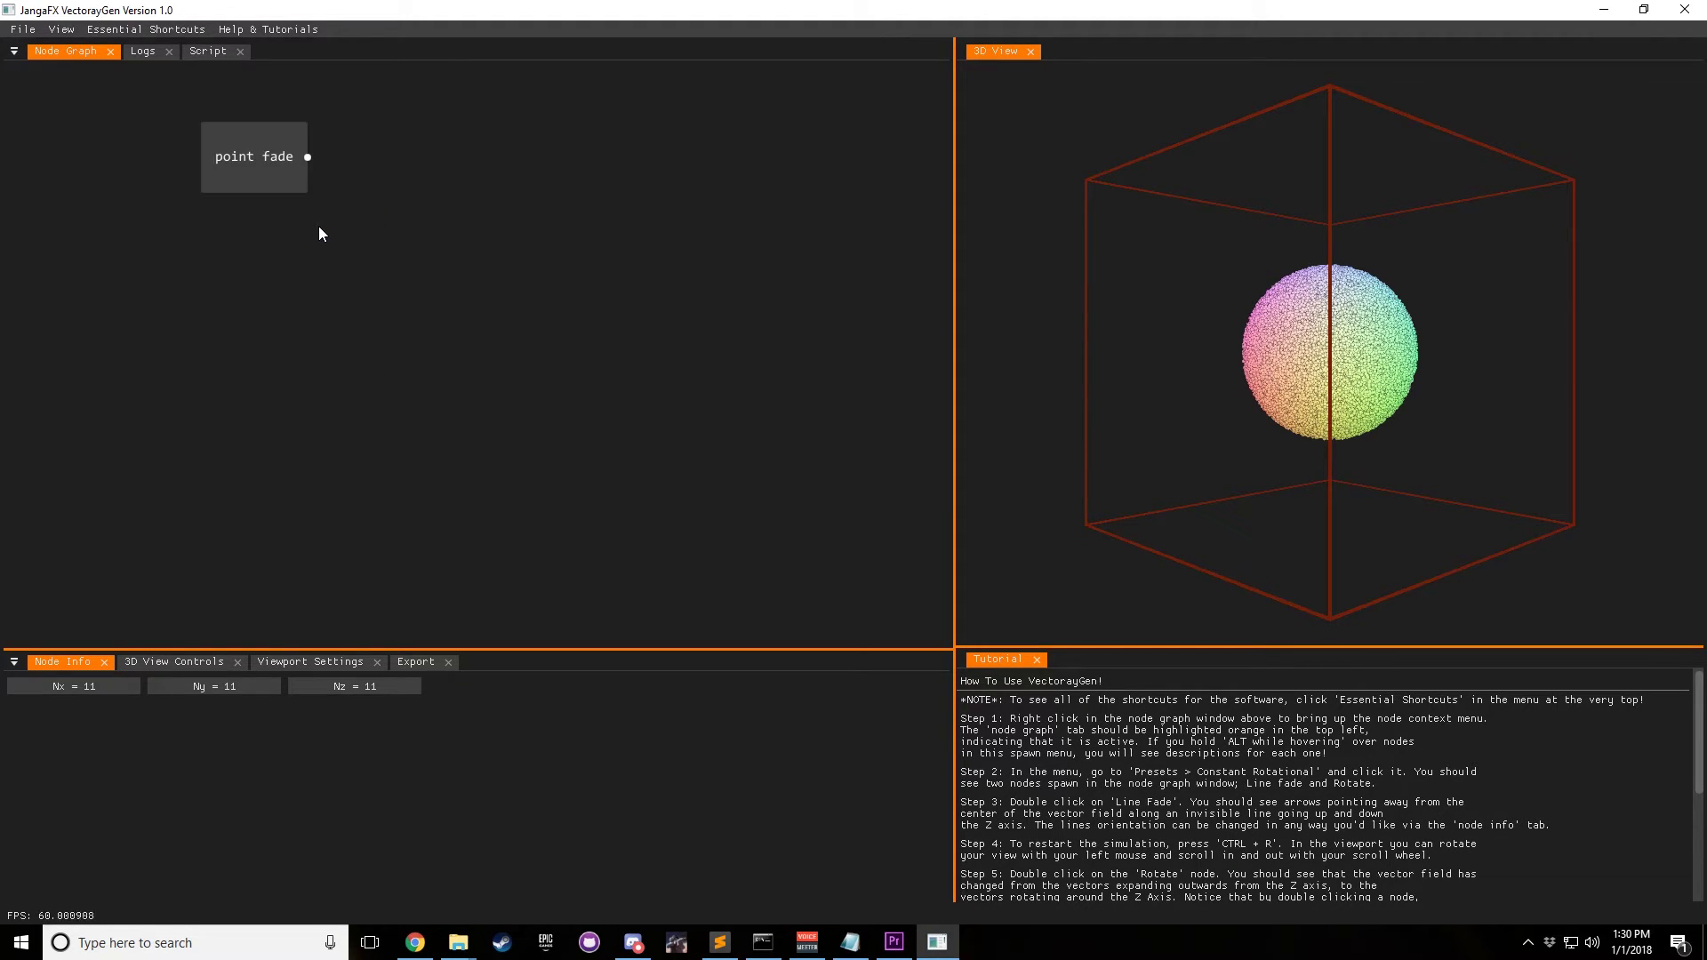
drag(270, 153, 378, 267)
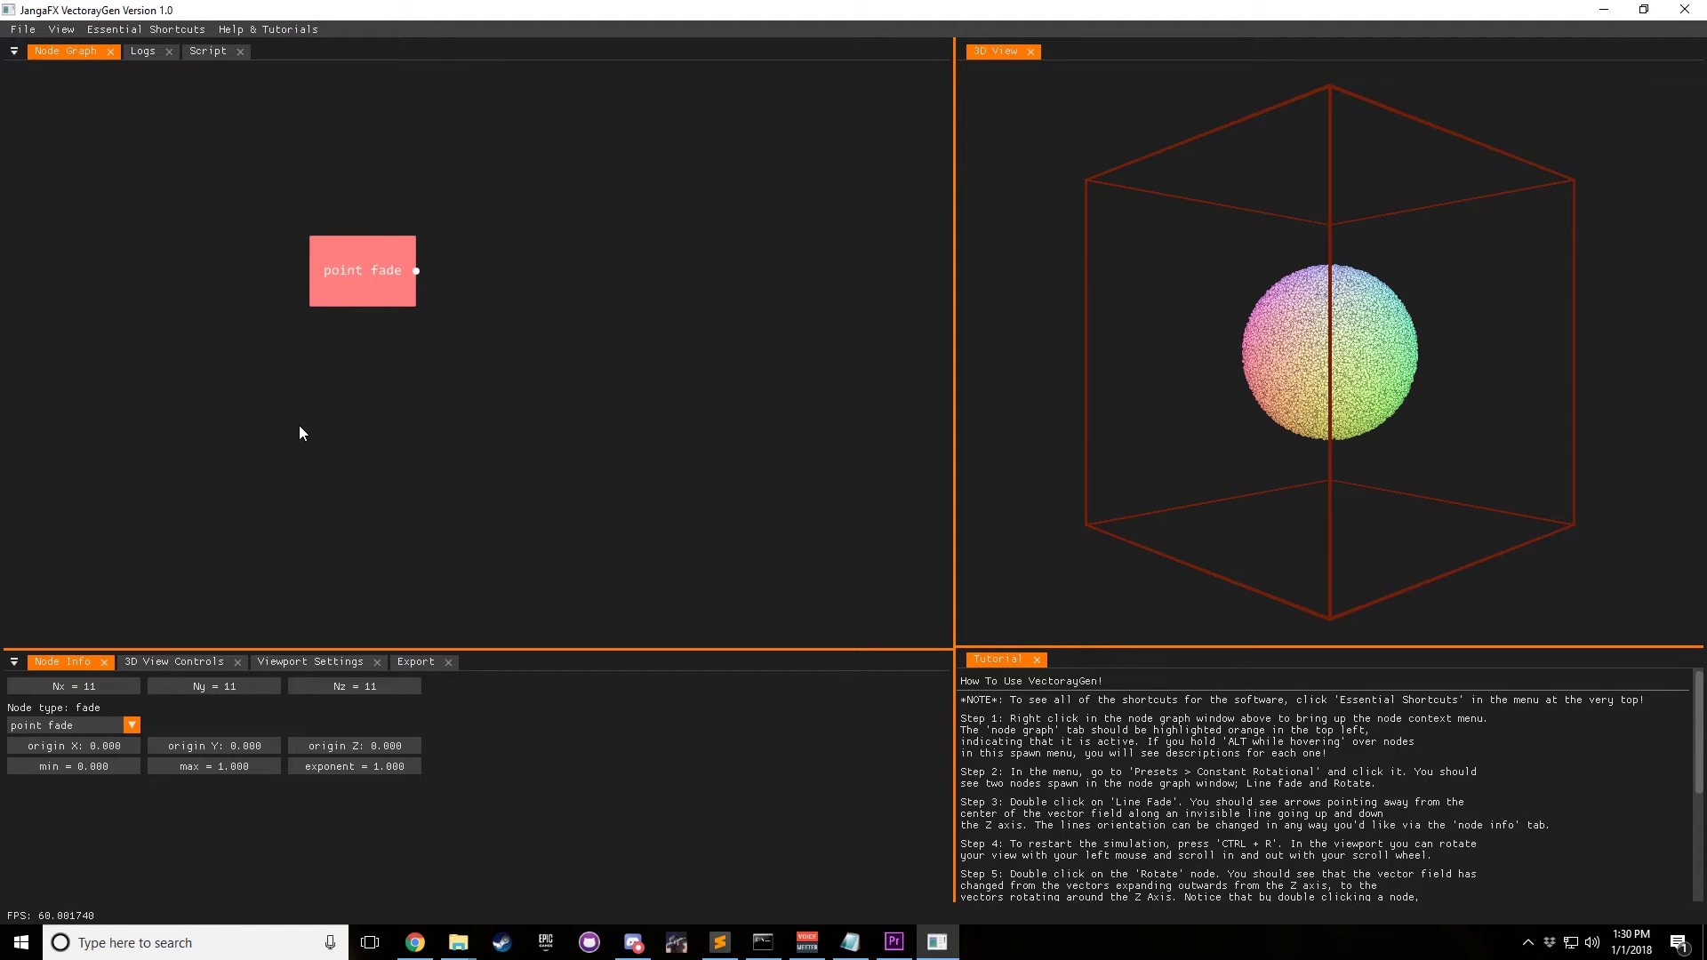
click(92, 726)
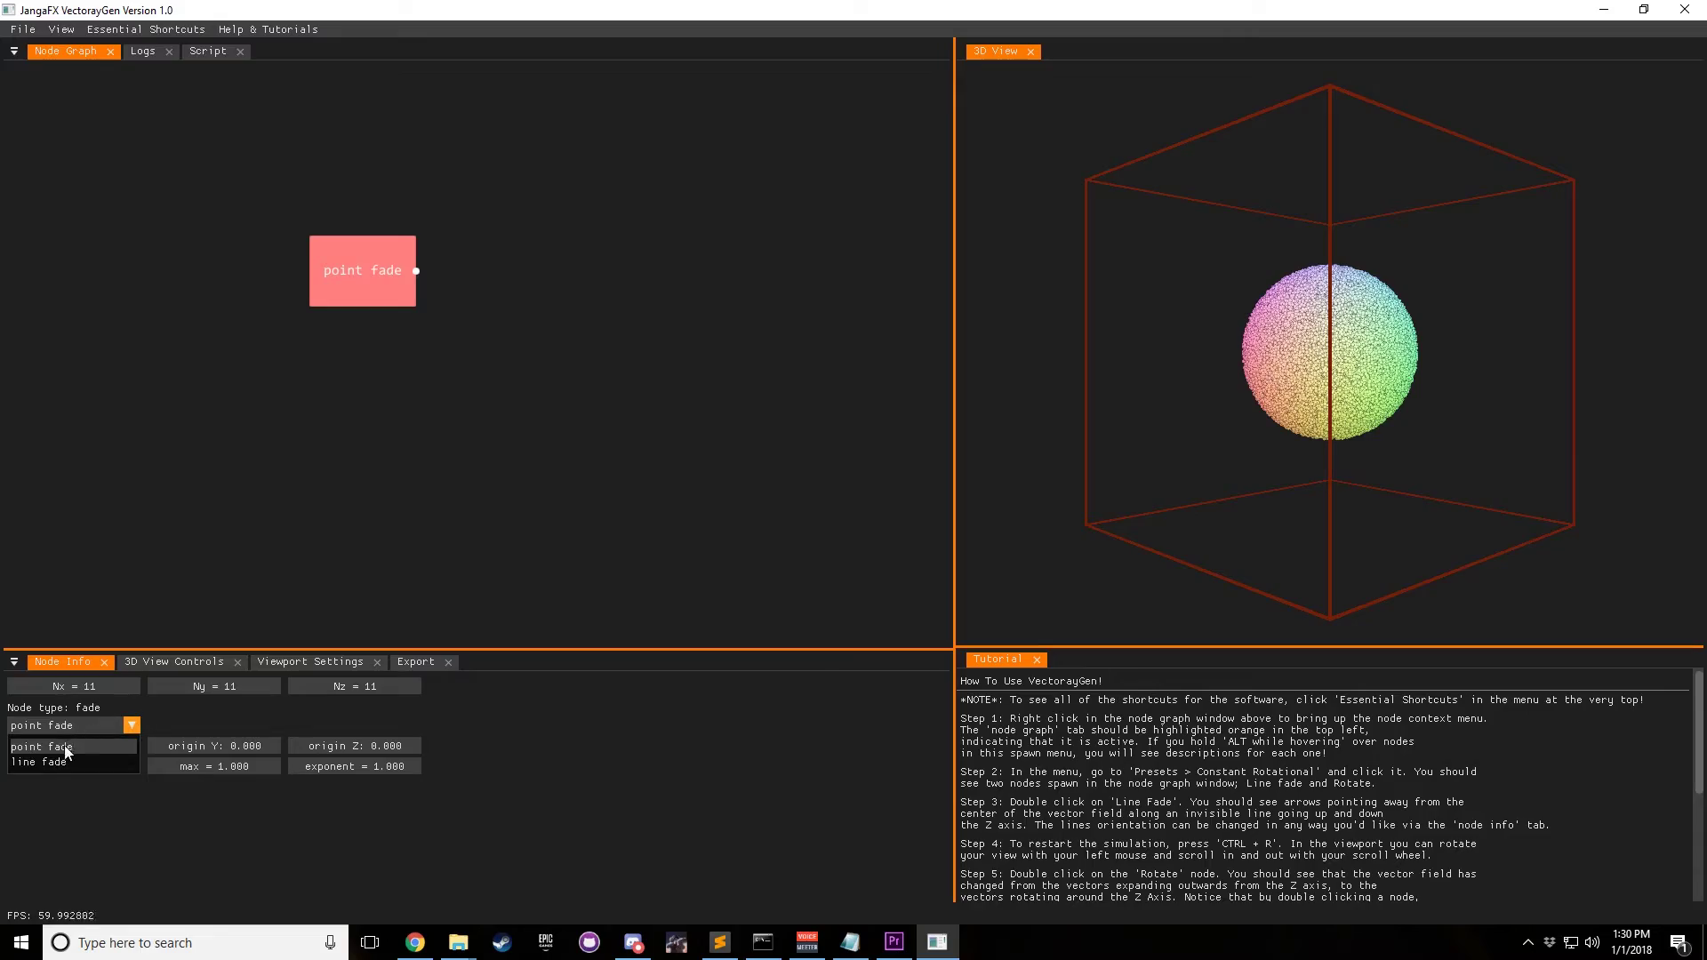
click(458, 374)
double_click(367, 279)
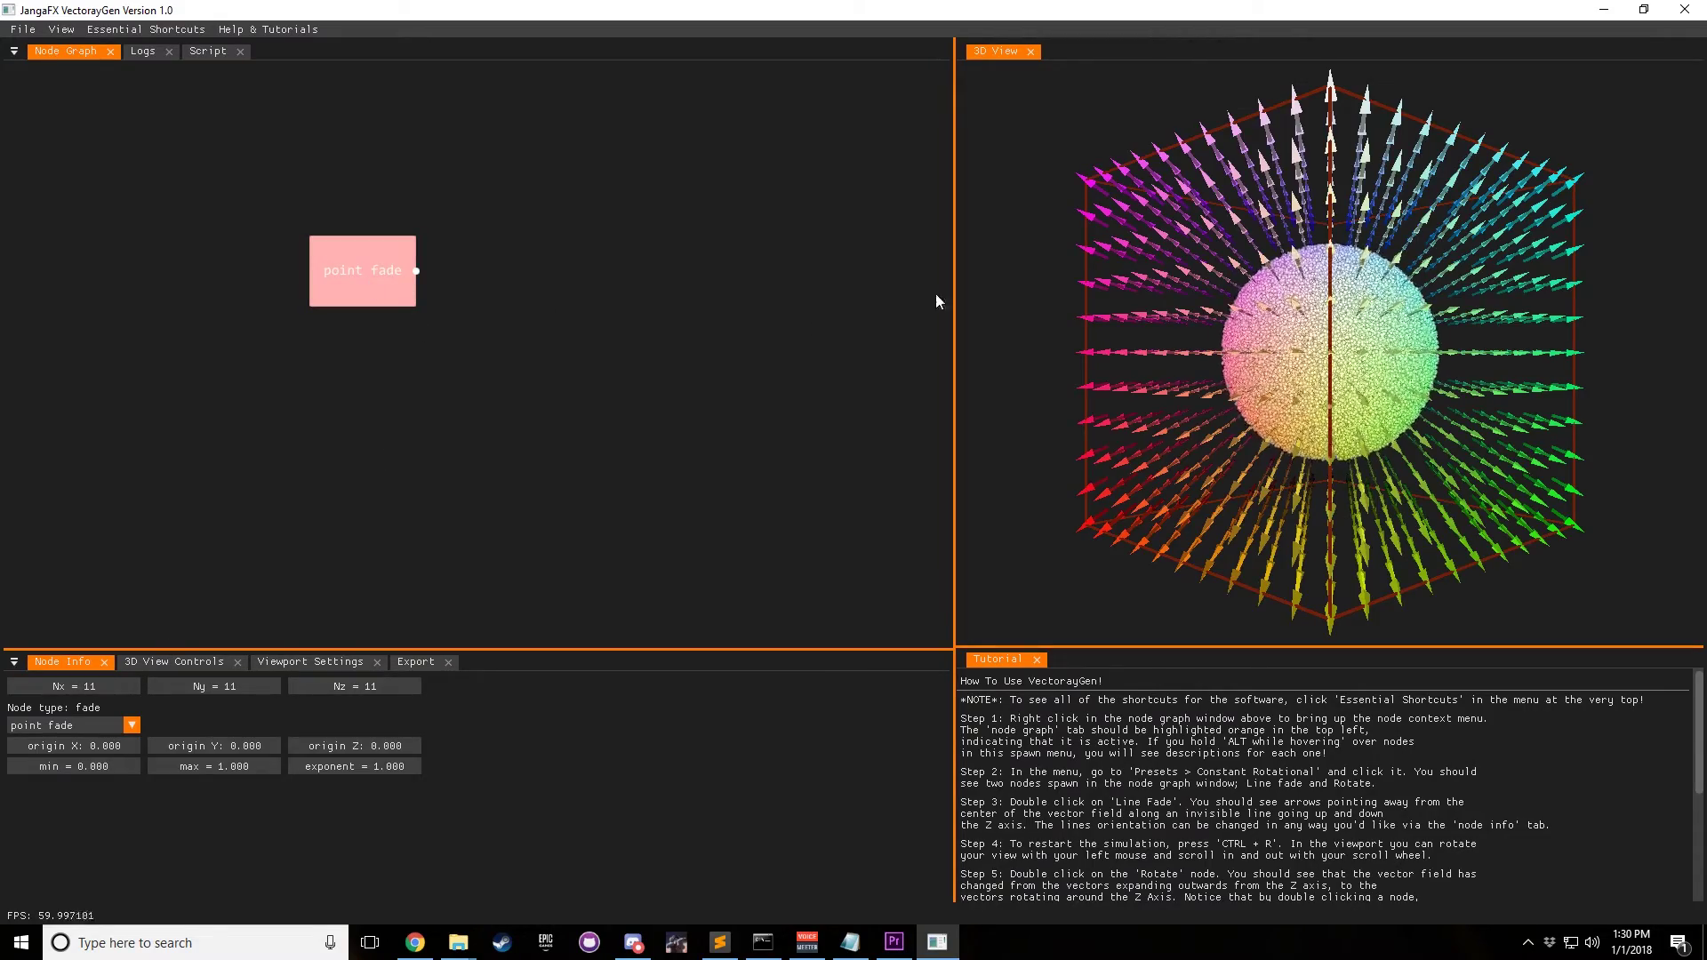
Examine the point fade's arrows and particle motion in the 3D view from several angles and distances.
drag(1111, 303, 1368, 336)
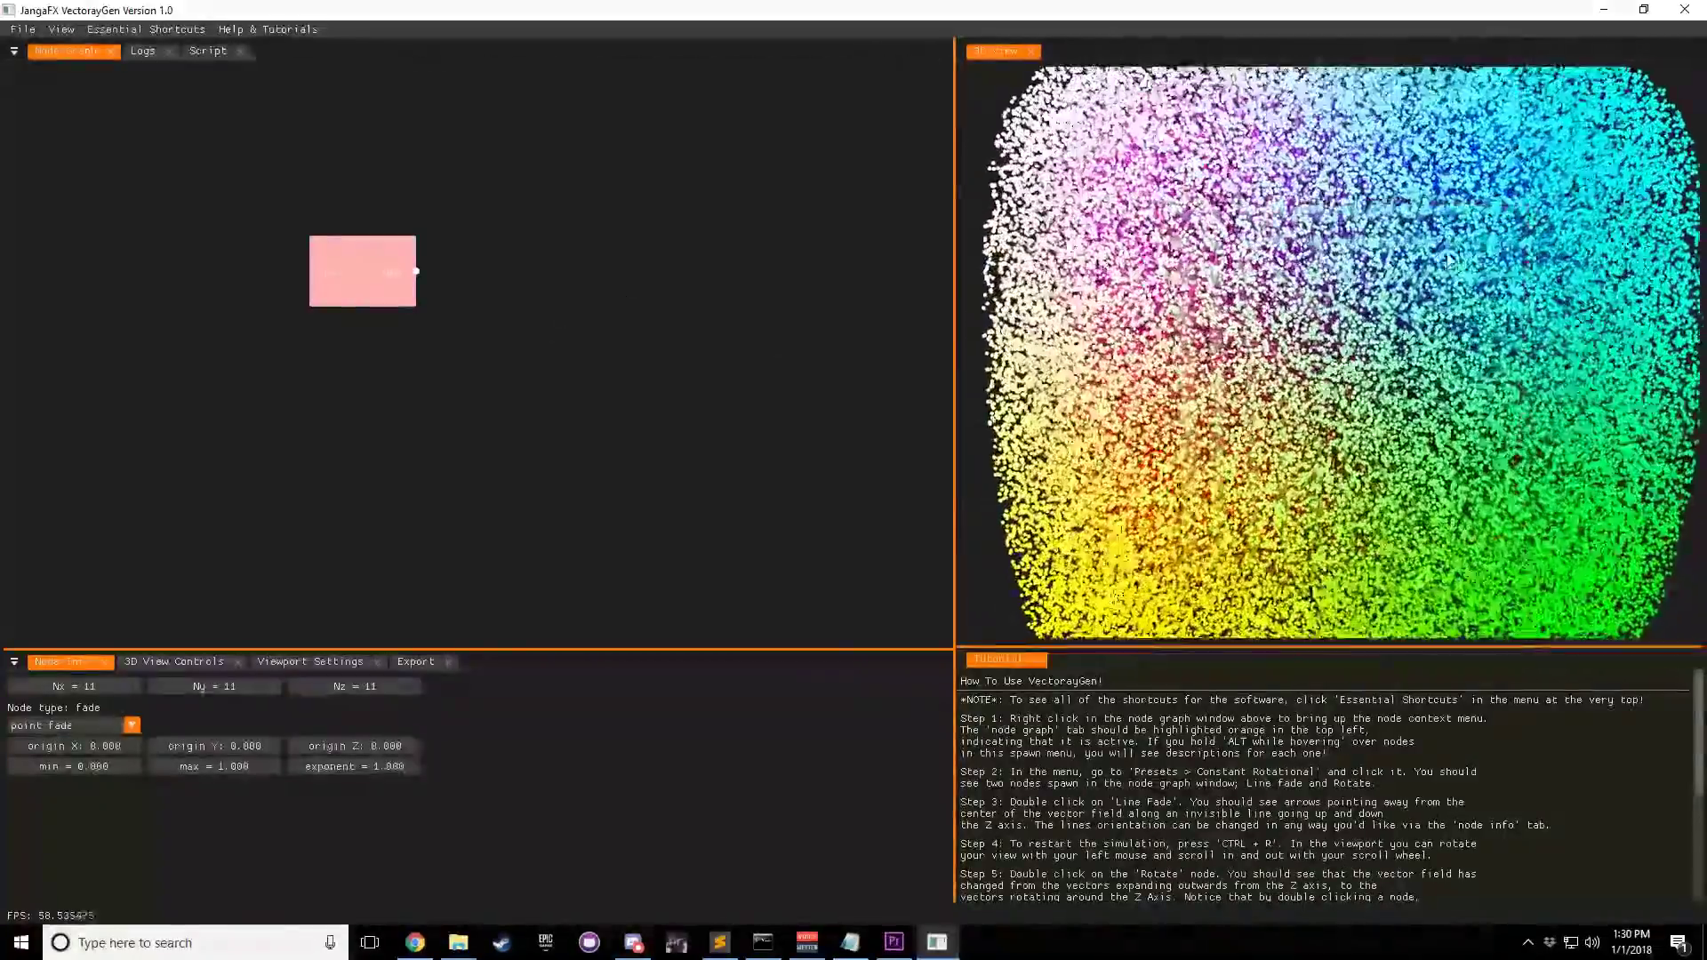
drag(1333, 249, 1340, 339)
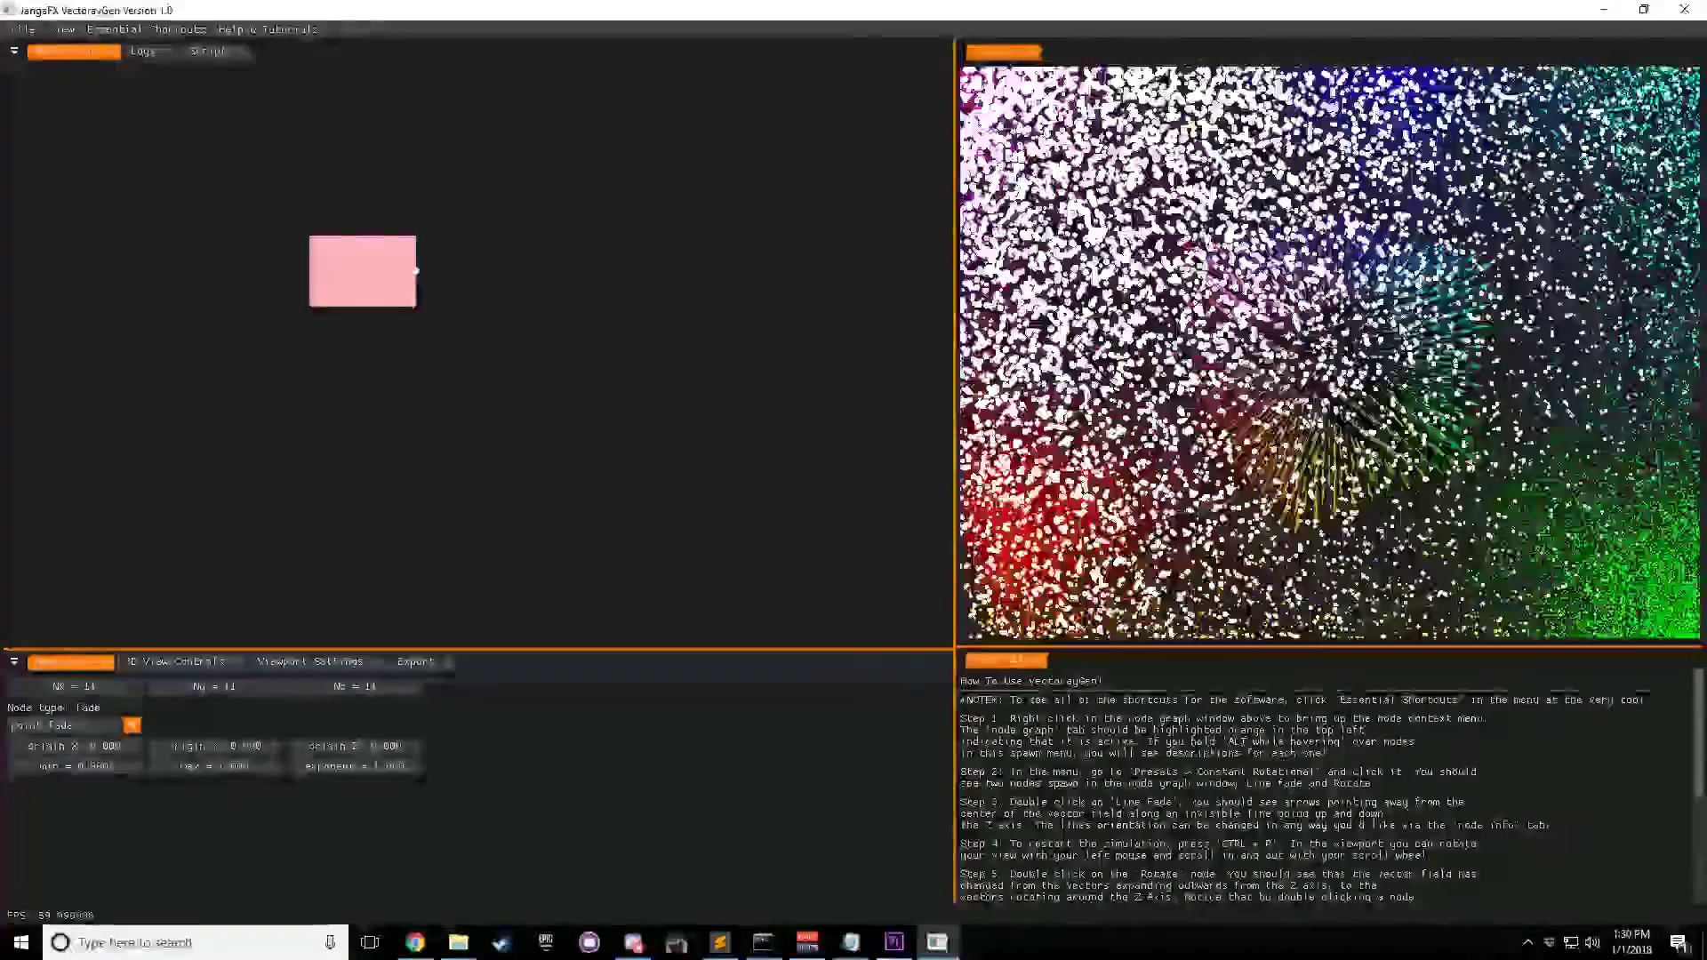
scroll(1400, 331, up, 8)
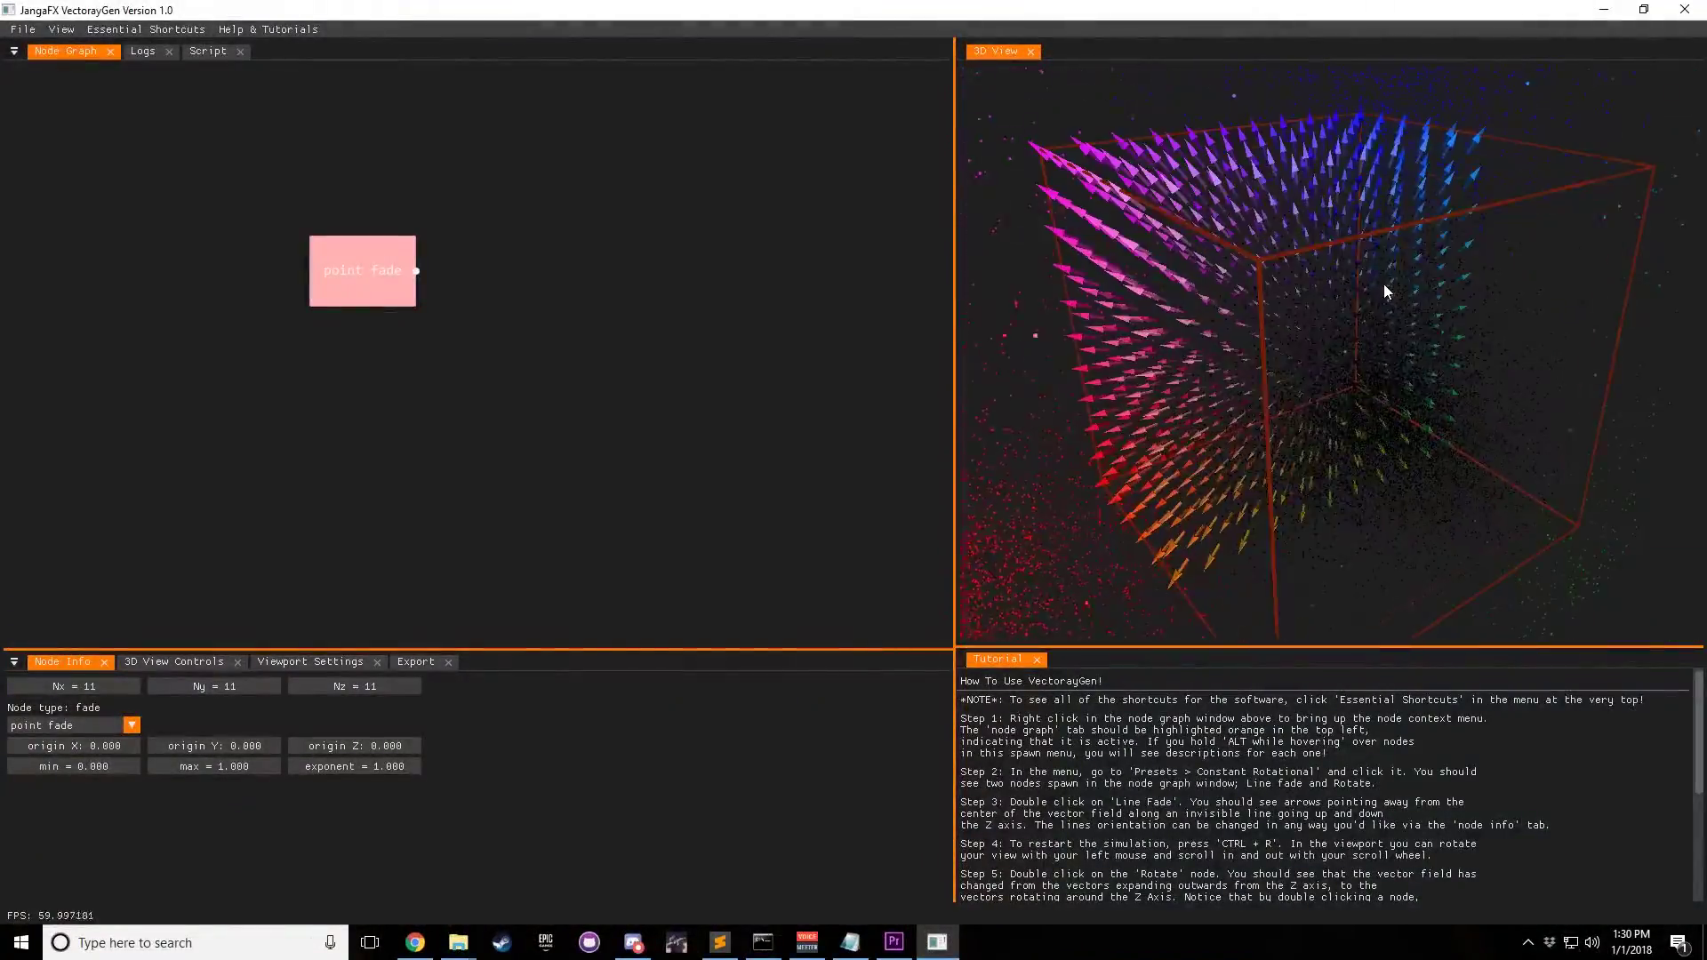
drag(1442, 323, 1417, 302)
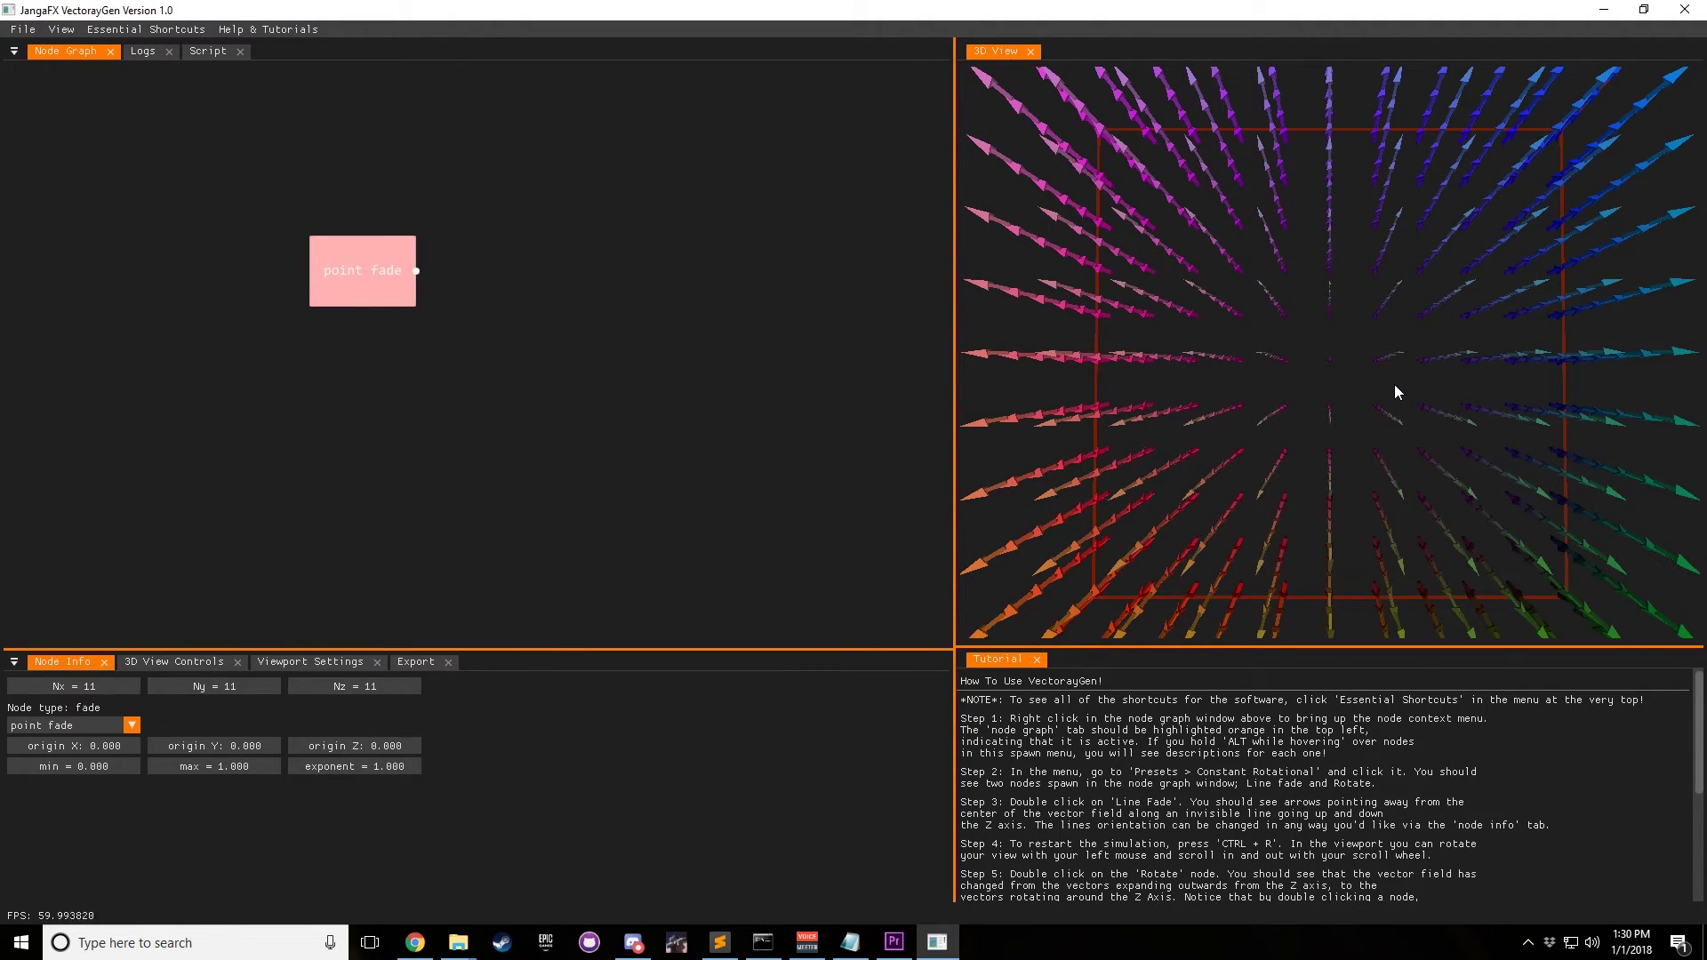
scroll(1393, 384, up, 2)
mouse_move(1401, 377)
mouse_down()
mouse_move(1351, 357)
mouse_move(1376, 360)
mouse_up()
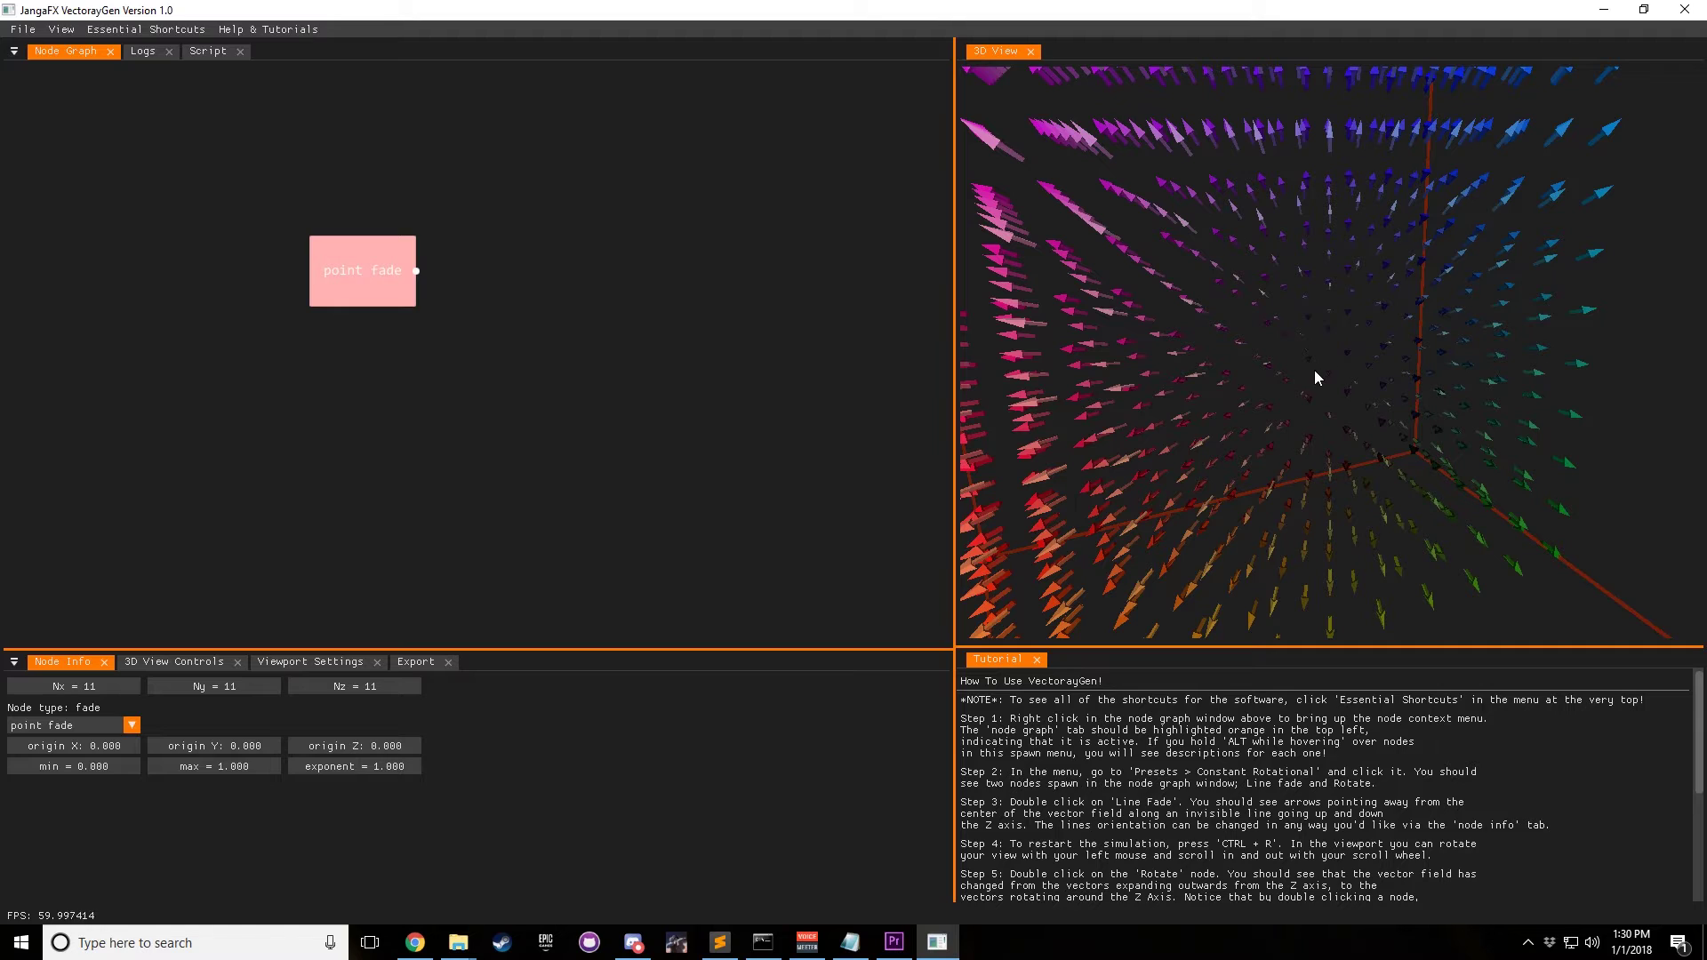
drag(1419, 351, 1402, 347)
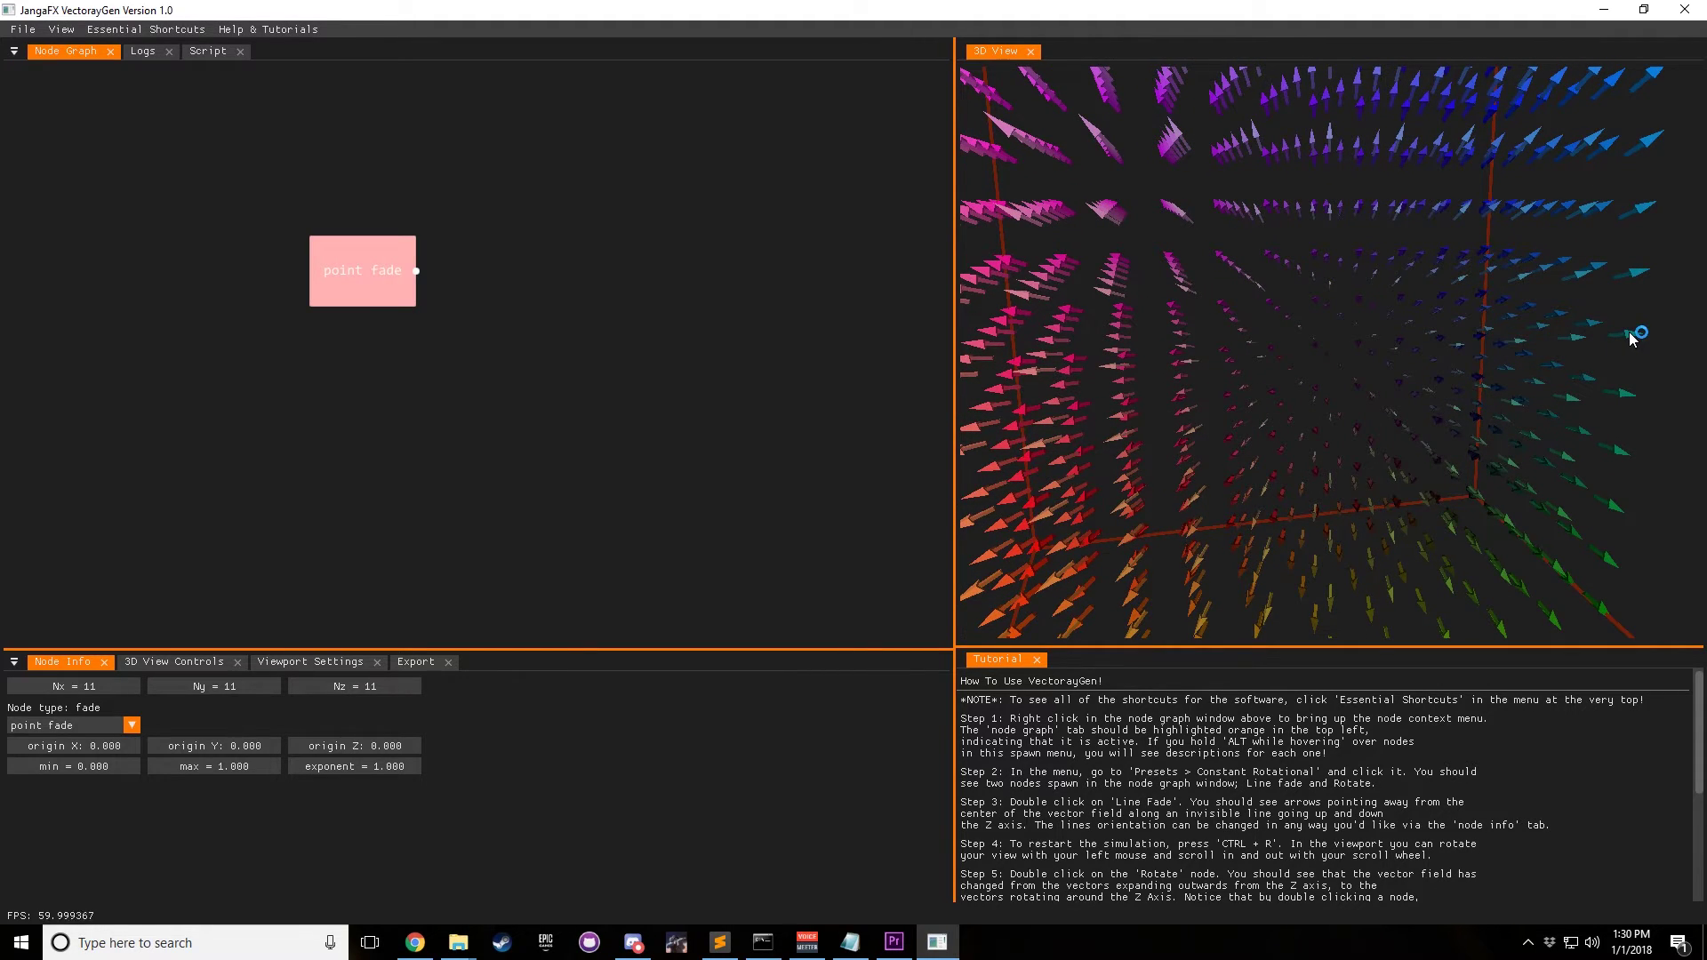
drag(1383, 362, 1218, 443)
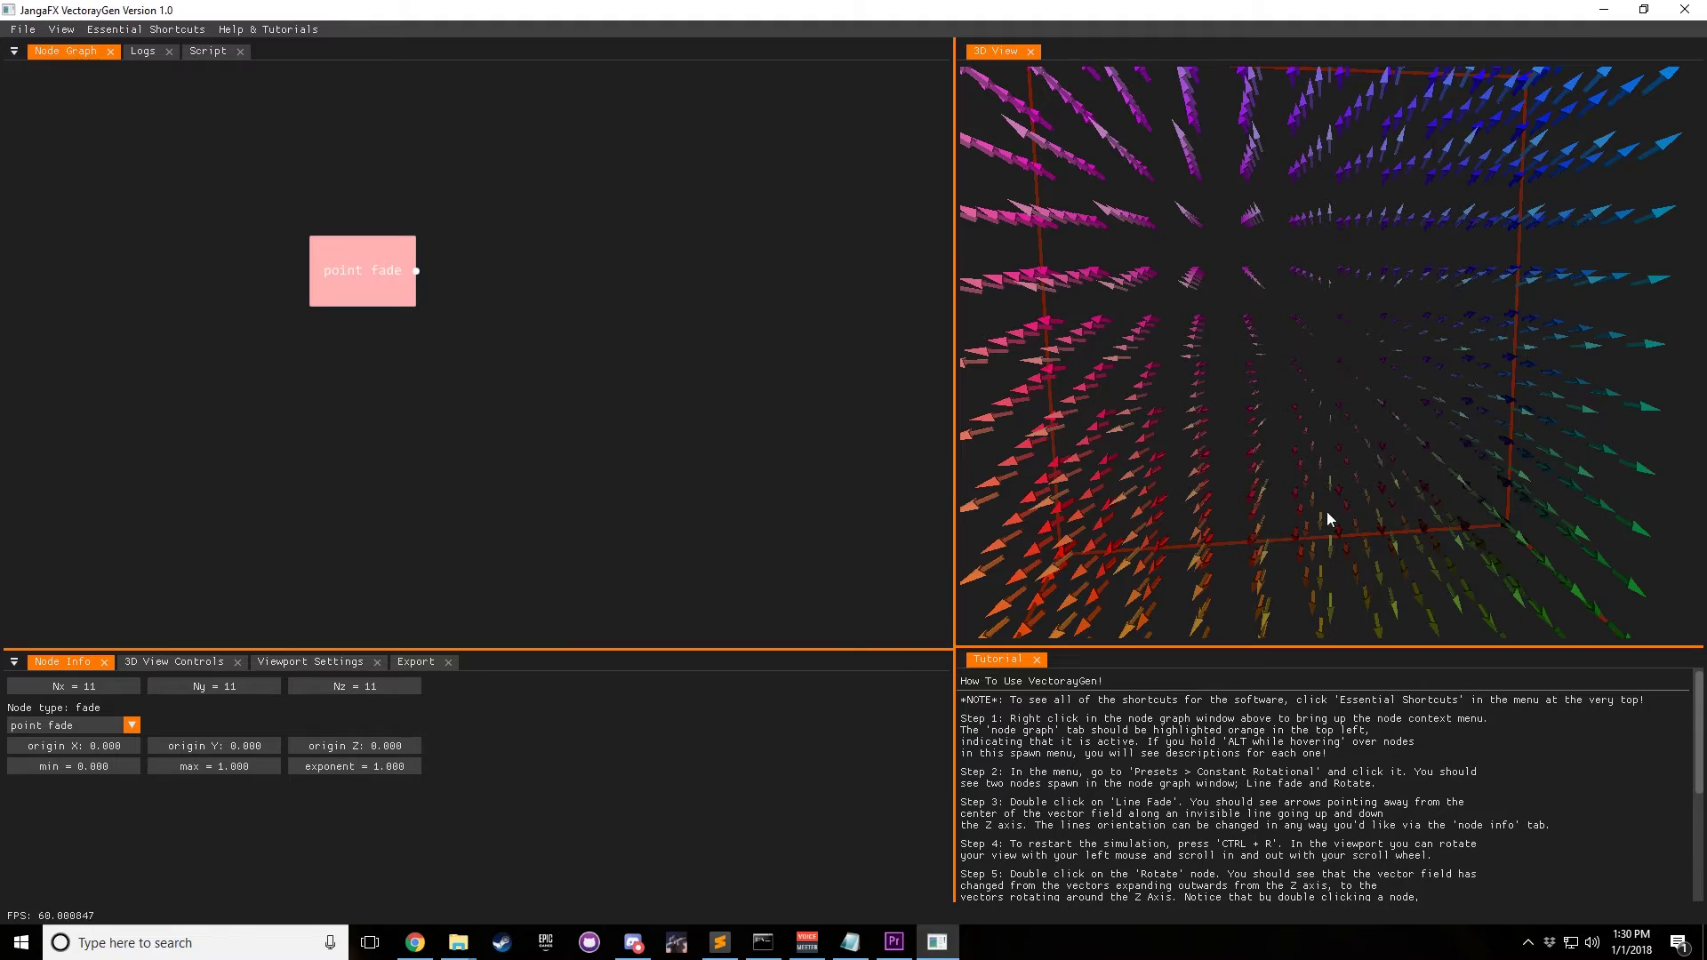
drag(1327, 510, 1156, 339)
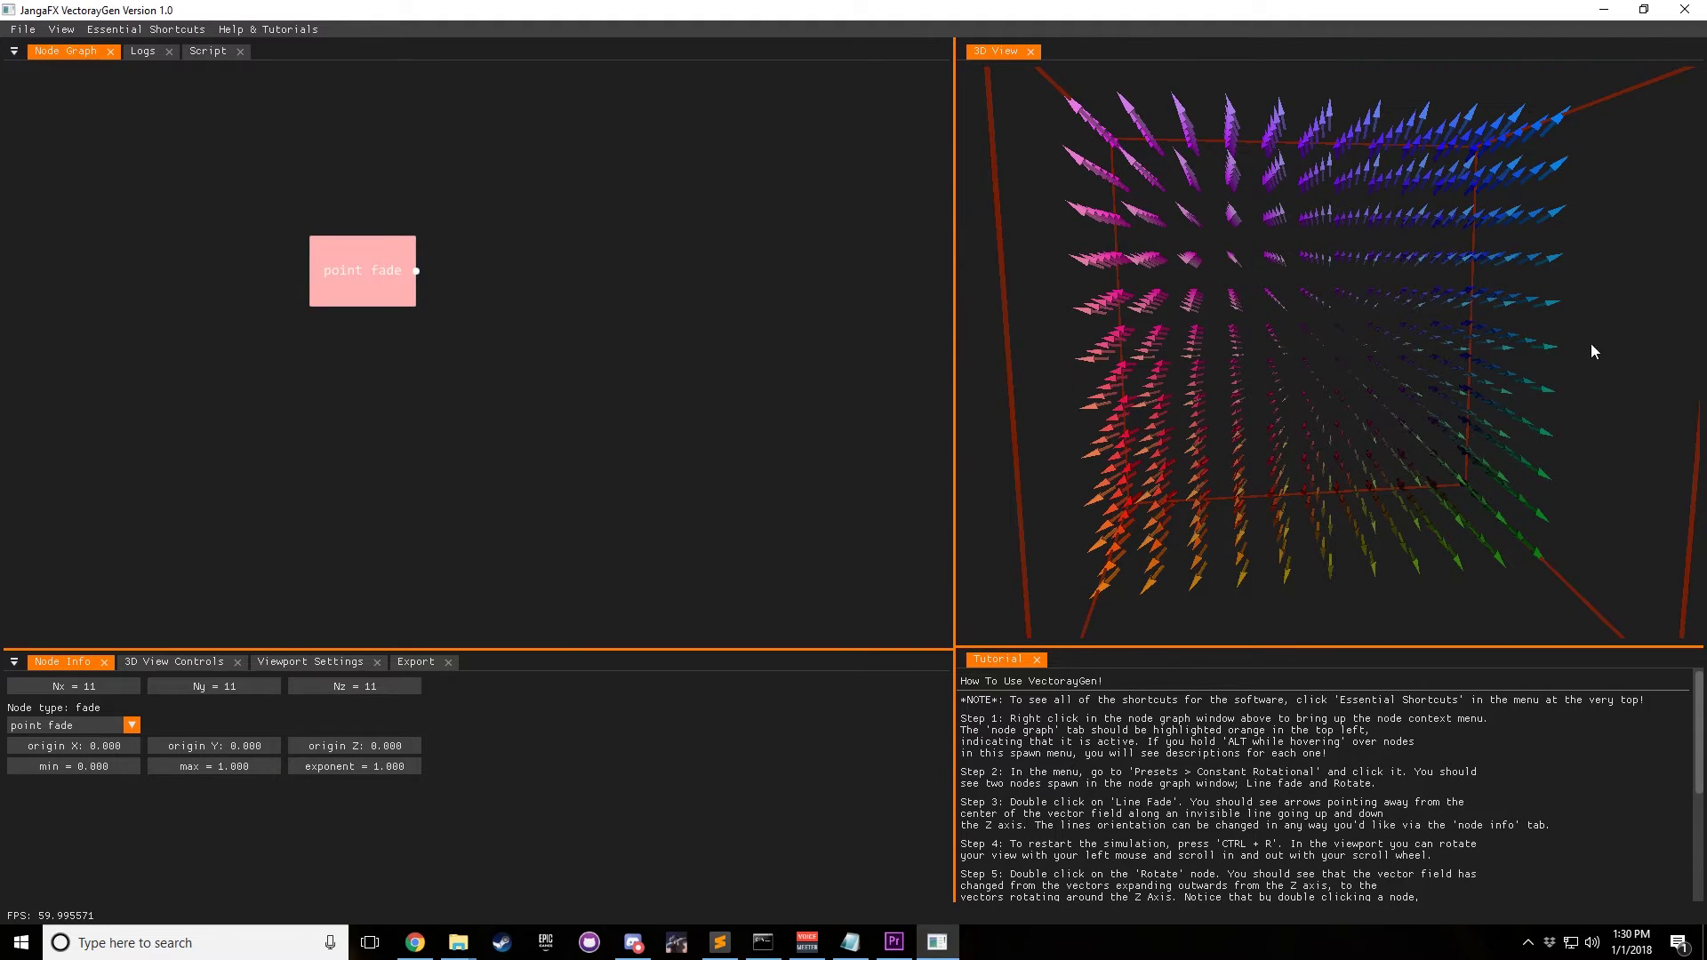
Try a point fade exponent of about 2.8 and reset it to 1.
drag(366, 770, 618, 772)
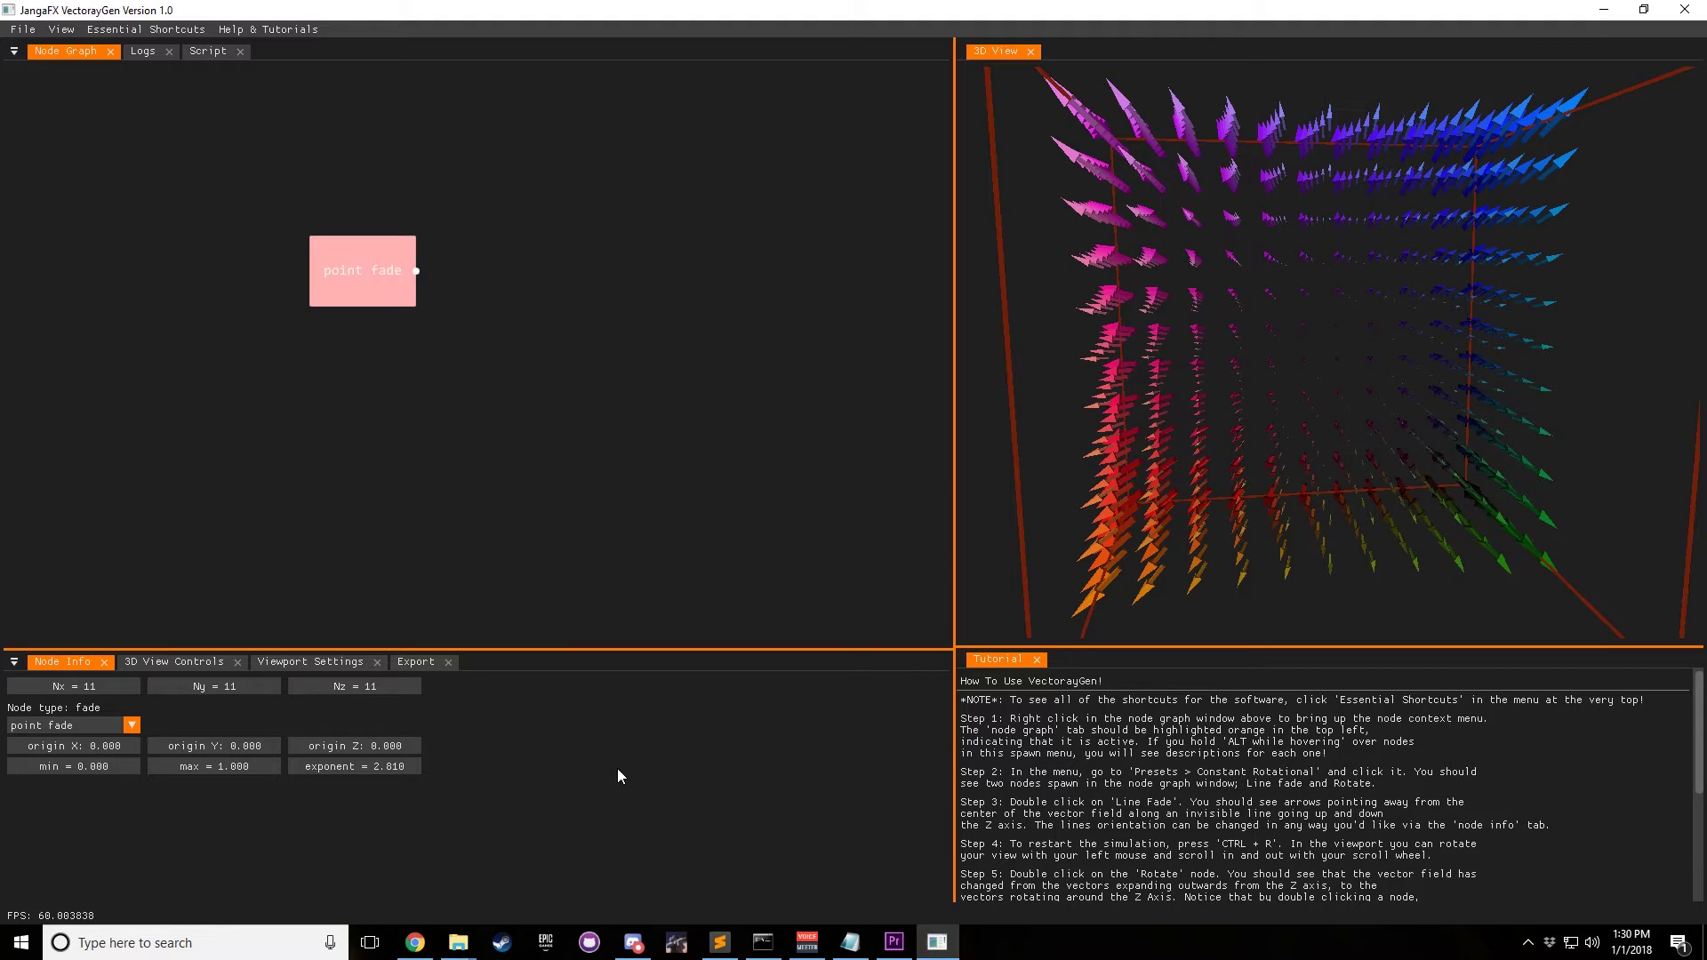
double_click(370, 772)
text(1)
Set the point fade's max to -1 and restart the particle simulation to check the arrow direction.
drag(1230, 301, 1259, 332)
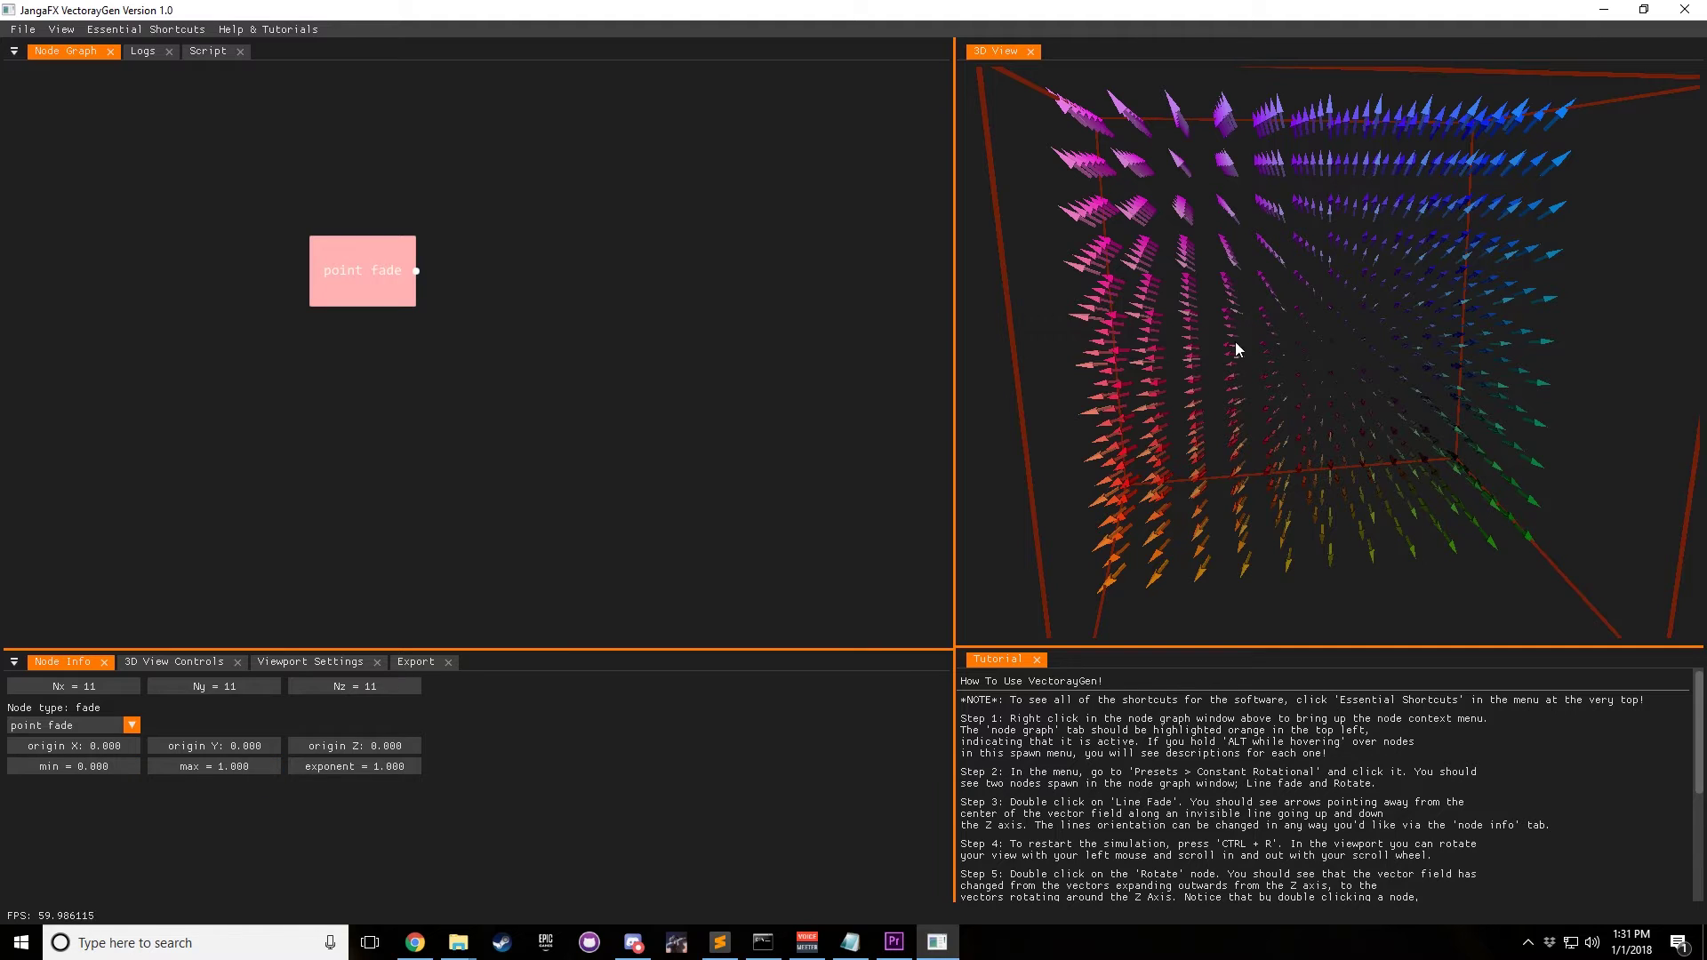
drag(1279, 325, 1245, 356)
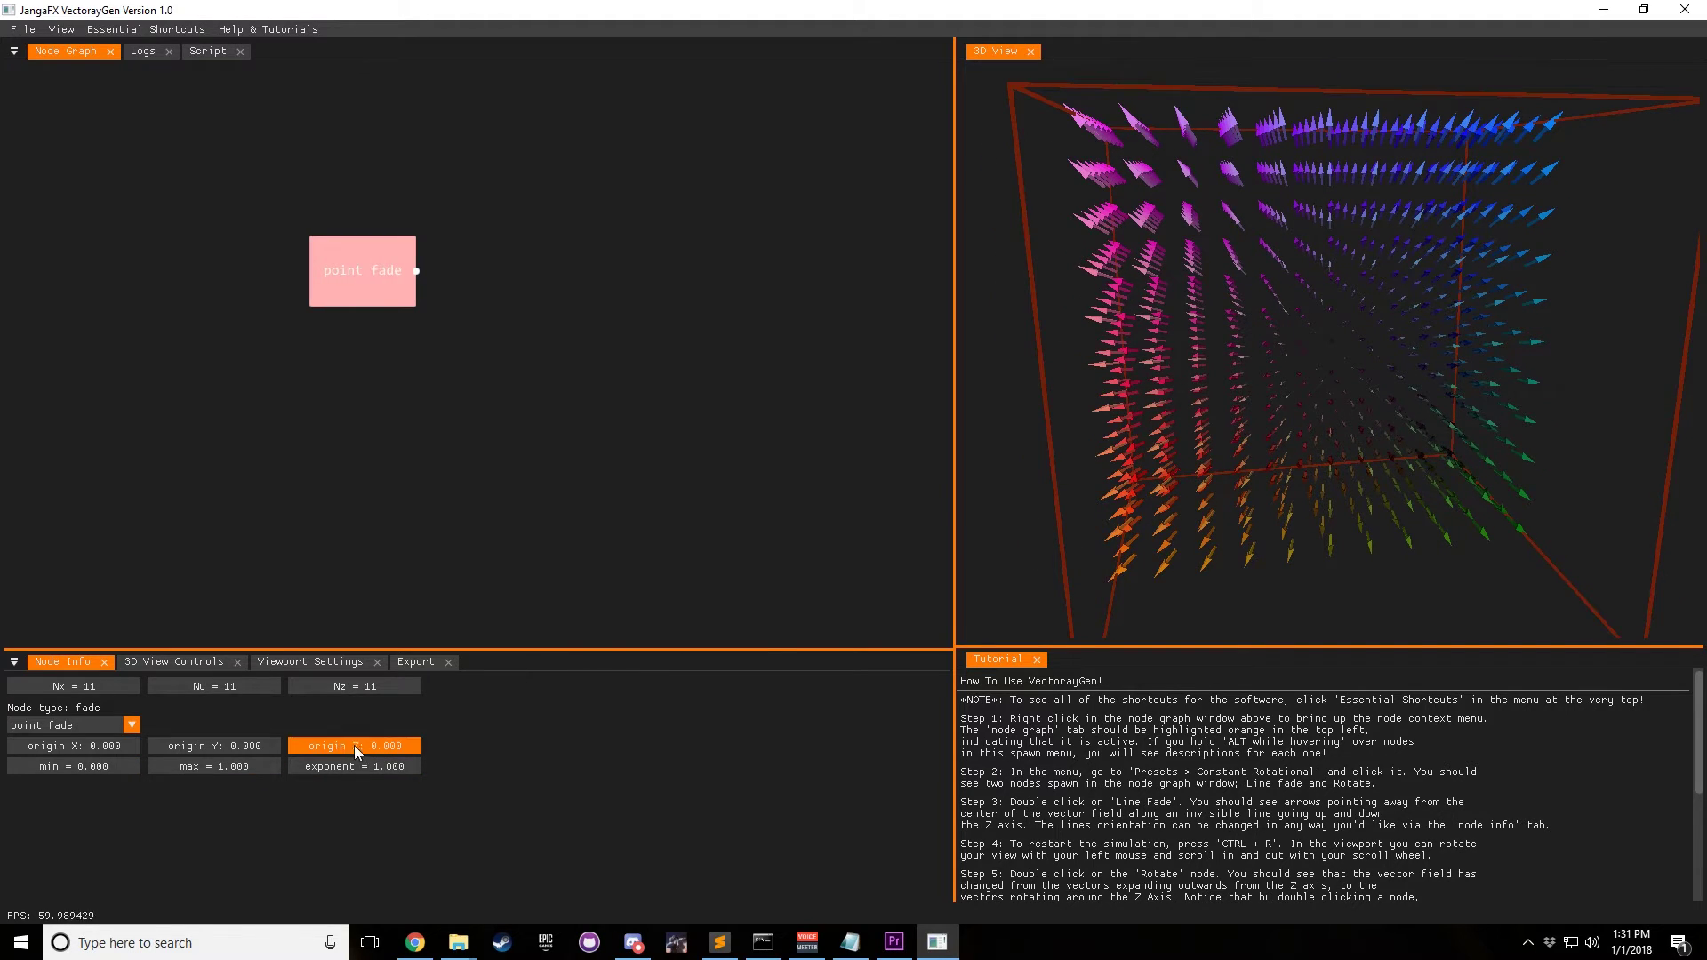
double_click(234, 766)
text(-1)
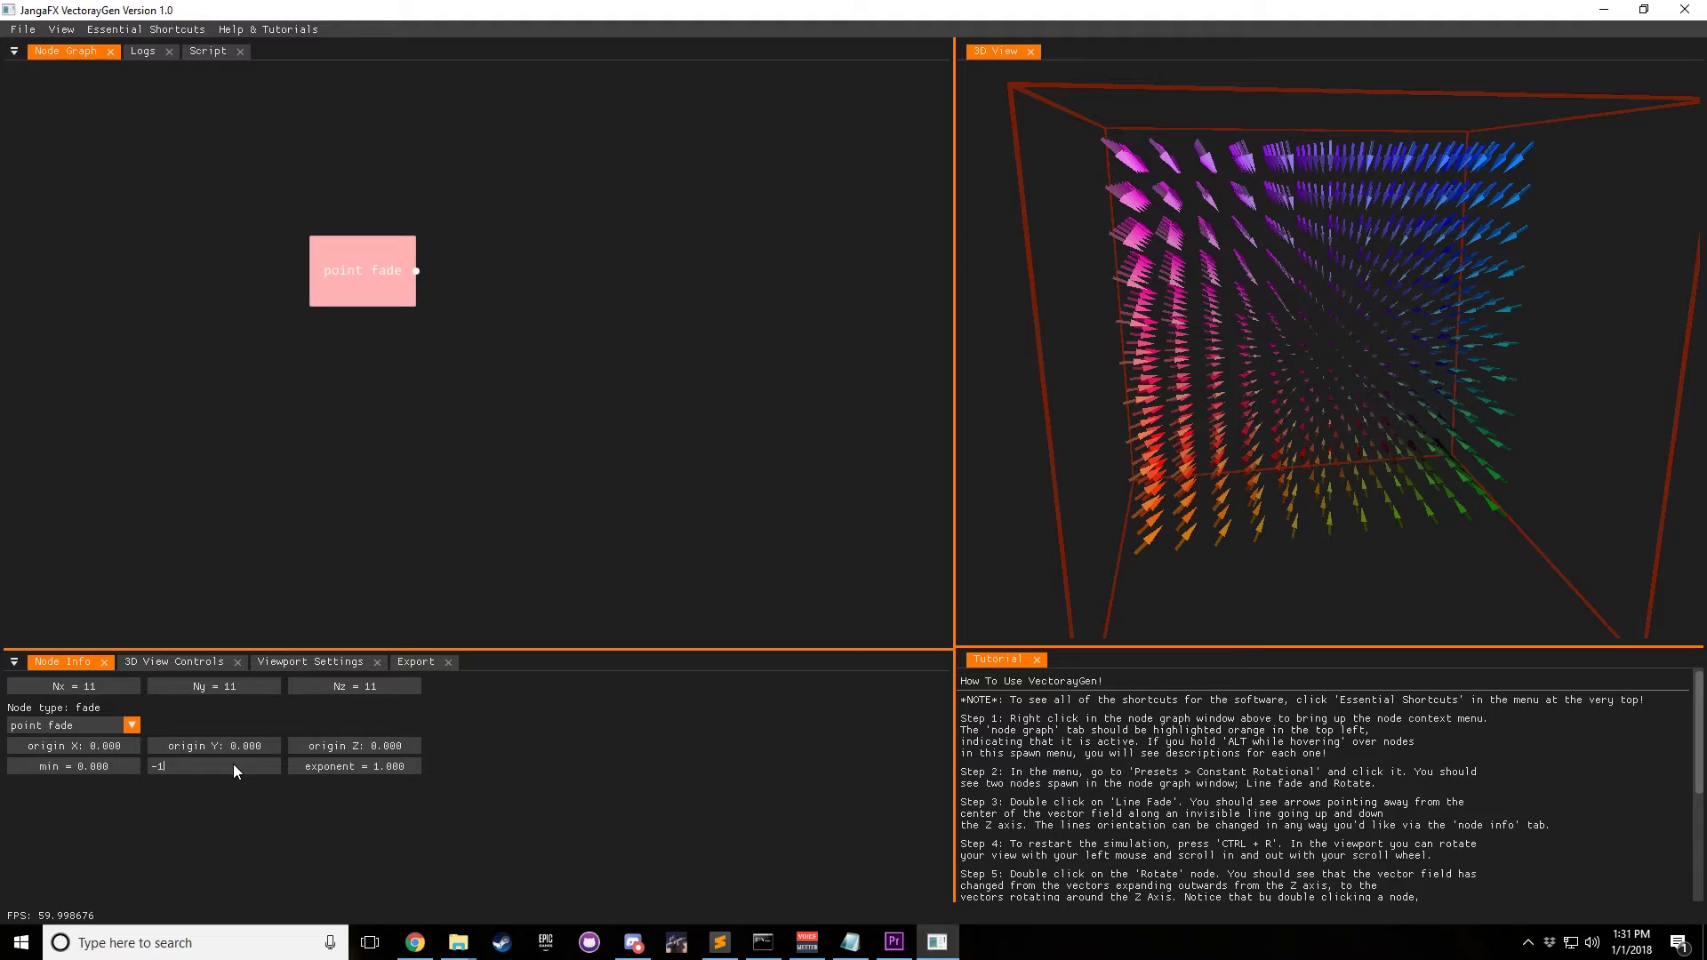
key(Return)
drag(1388, 402, 1314, 359)
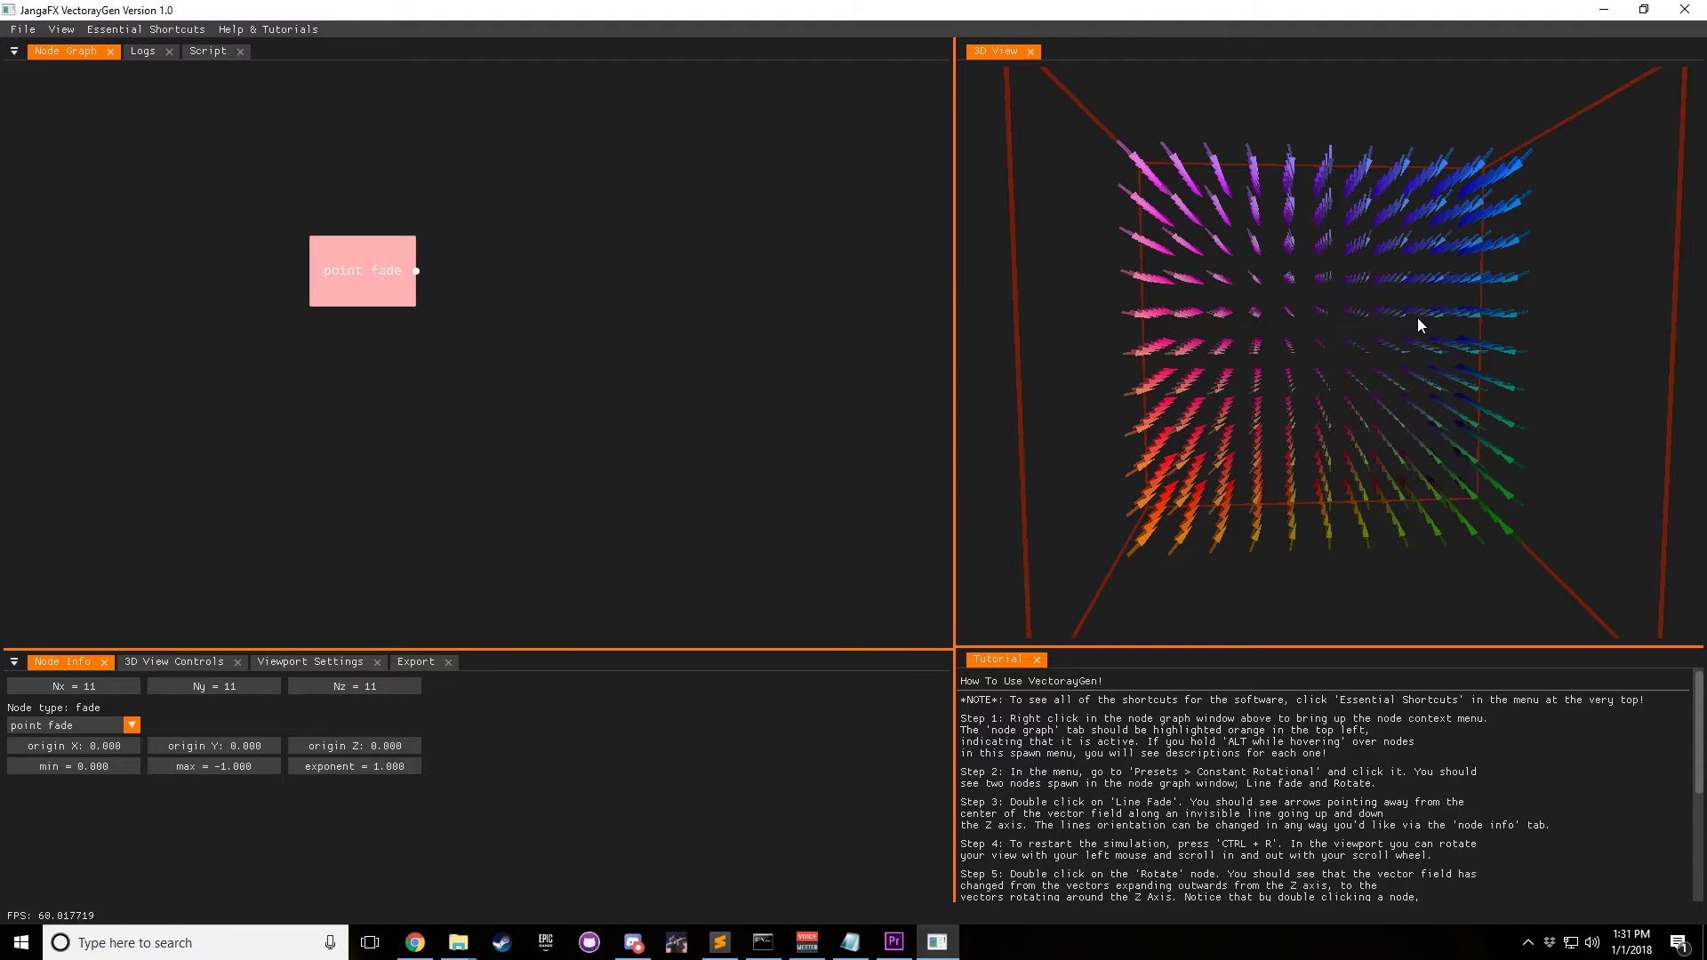
key(ctrl+r)
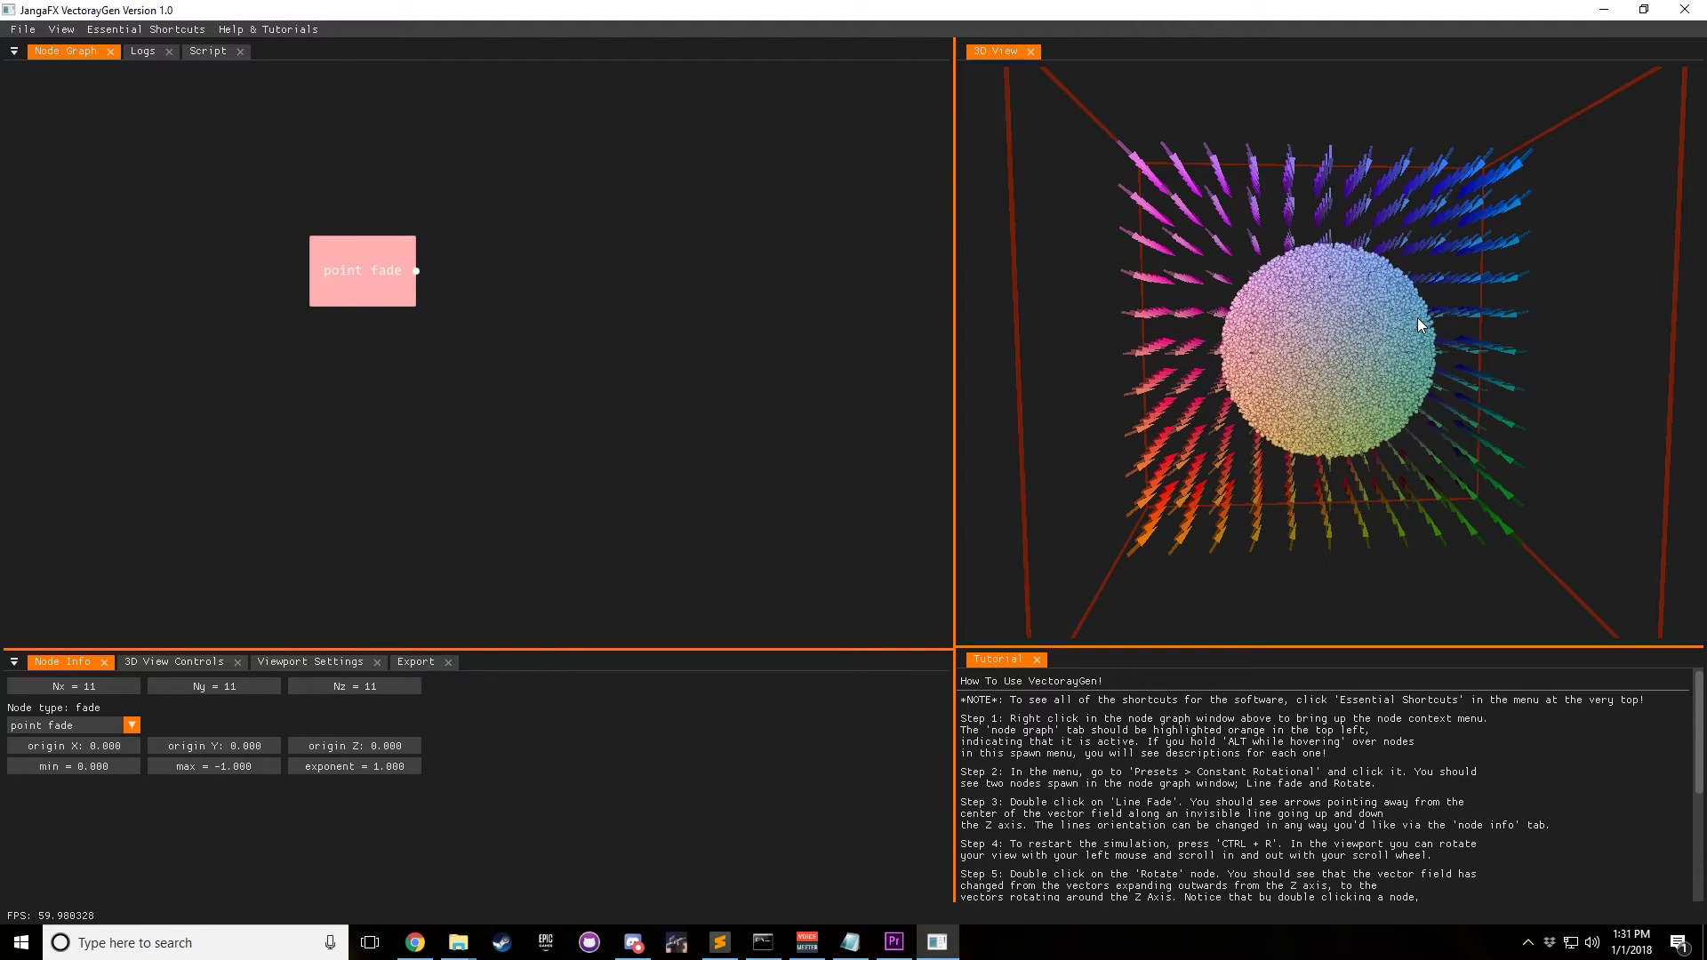
scroll(1415, 317, up, 2)
mouse_move(1379, 295)
mouse_down()
mouse_move(1394, 362)
mouse_move(1428, 344)
mouse_move(1364, 323)
mouse_up()
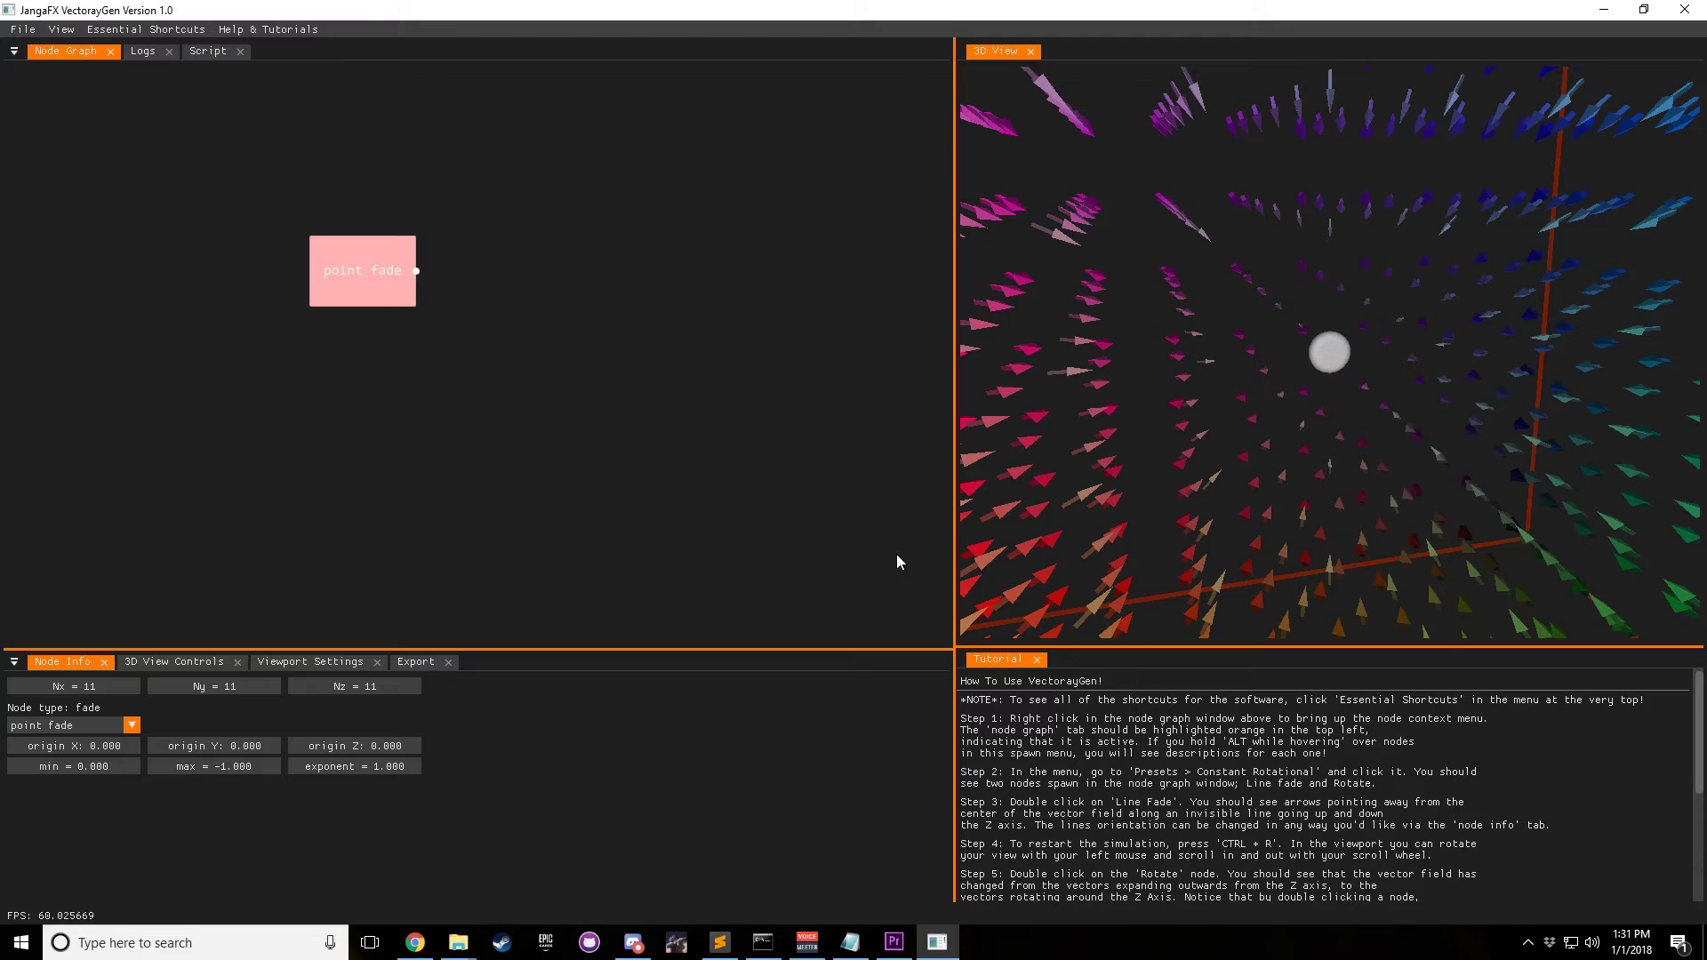
Set the point fade's min to -1 and max to 0, and restart the particle simulation.
double_click(87, 766)
text(-1)
double_click(199, 764)
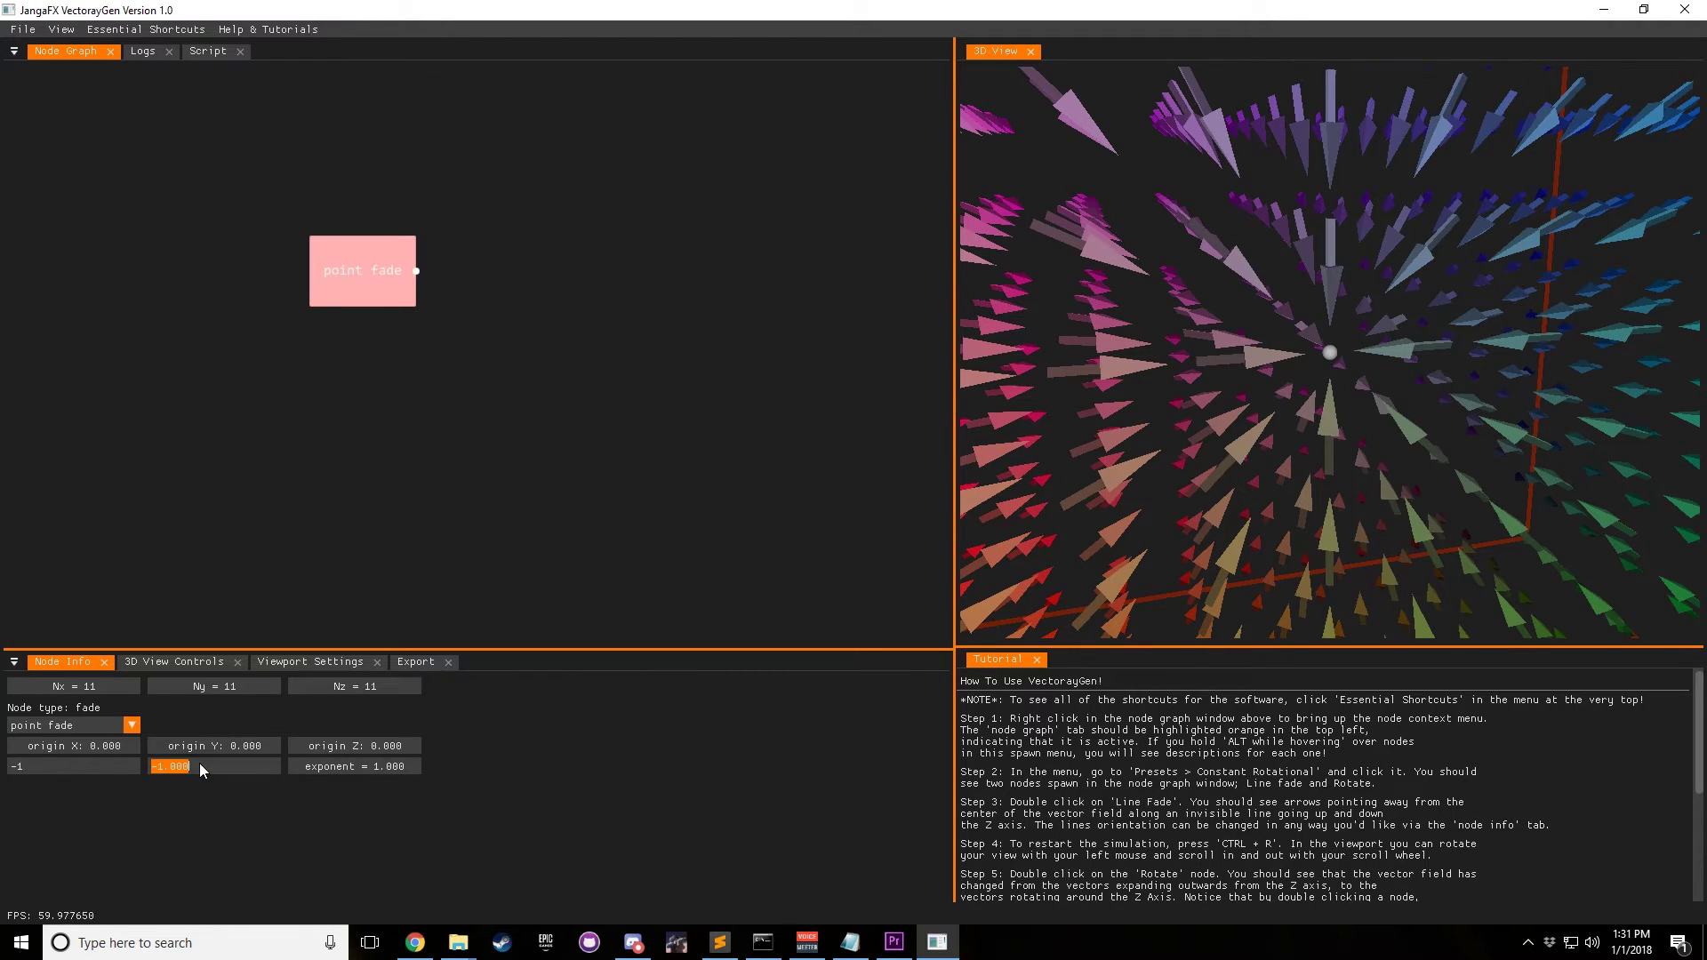
text(0)
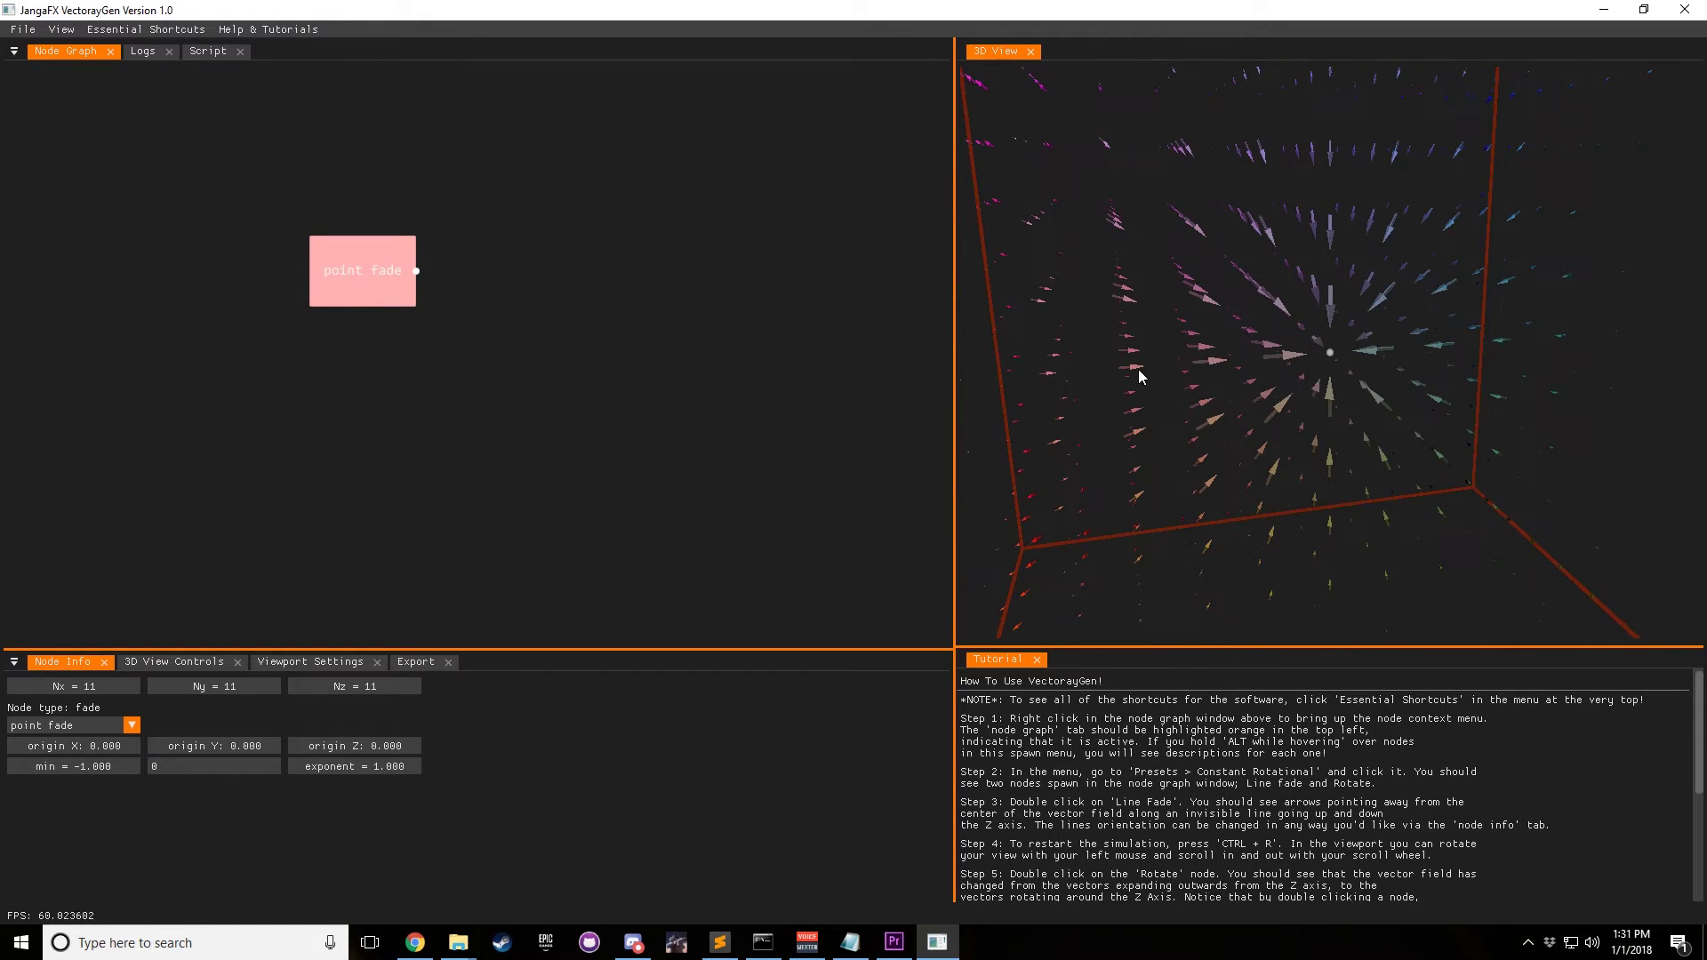
drag(1138, 370, 1230, 333)
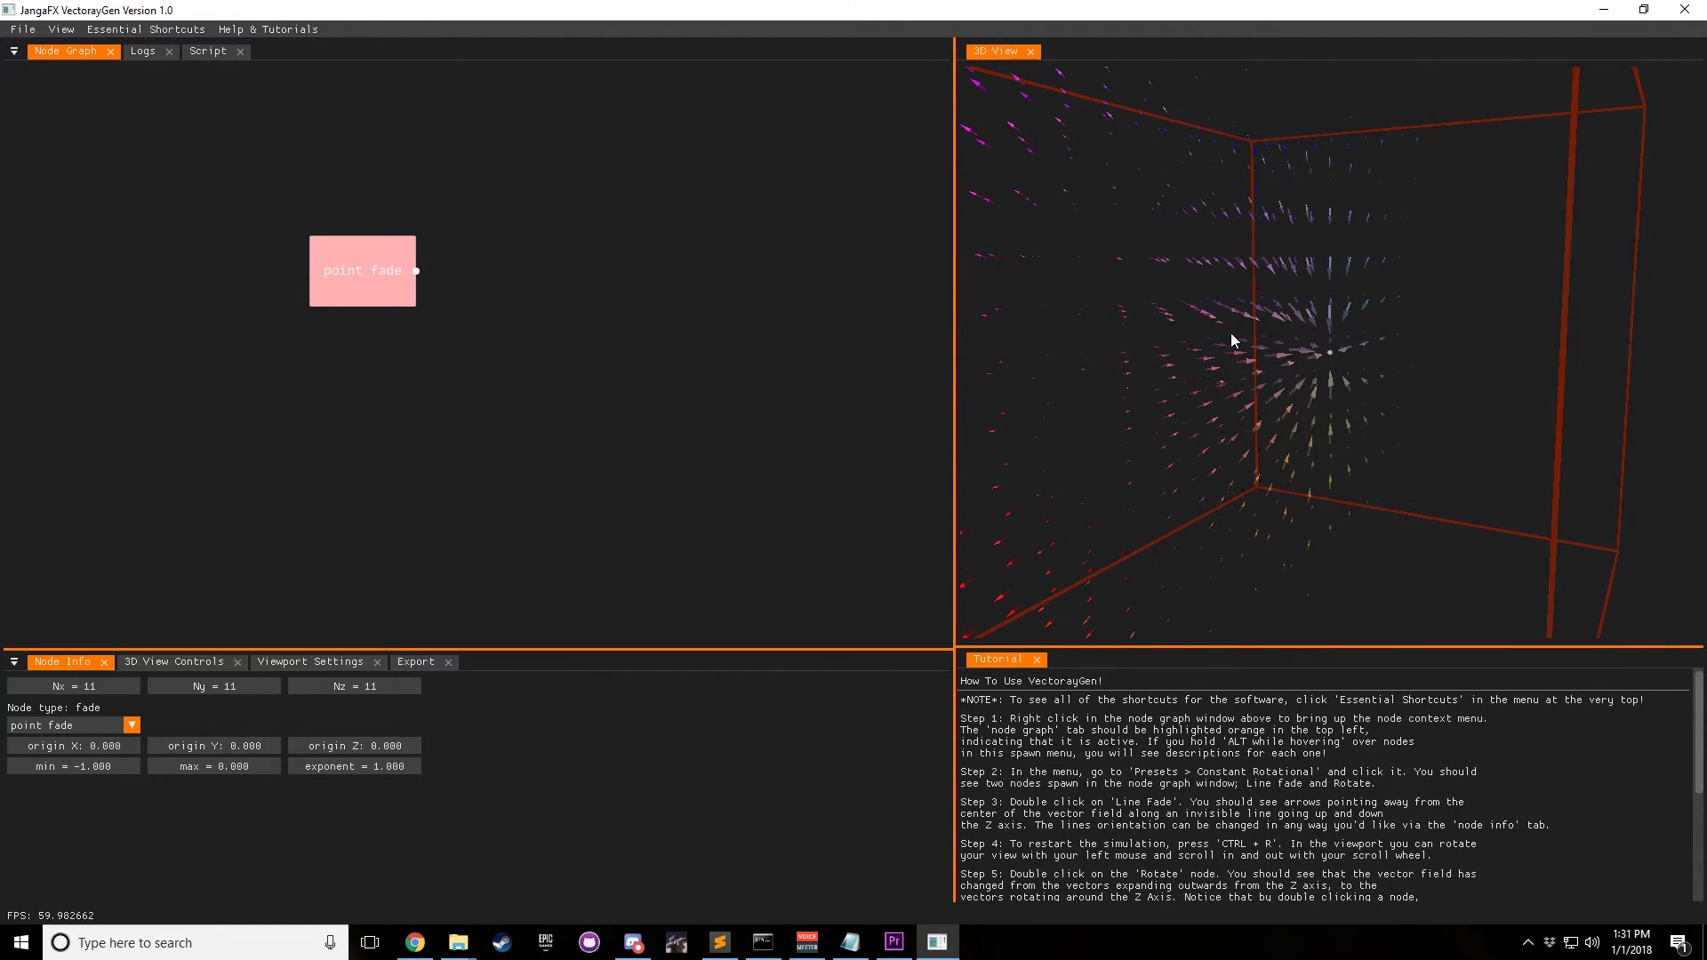
key(ctrl+r)
drag(1250, 252, 1271, 254)
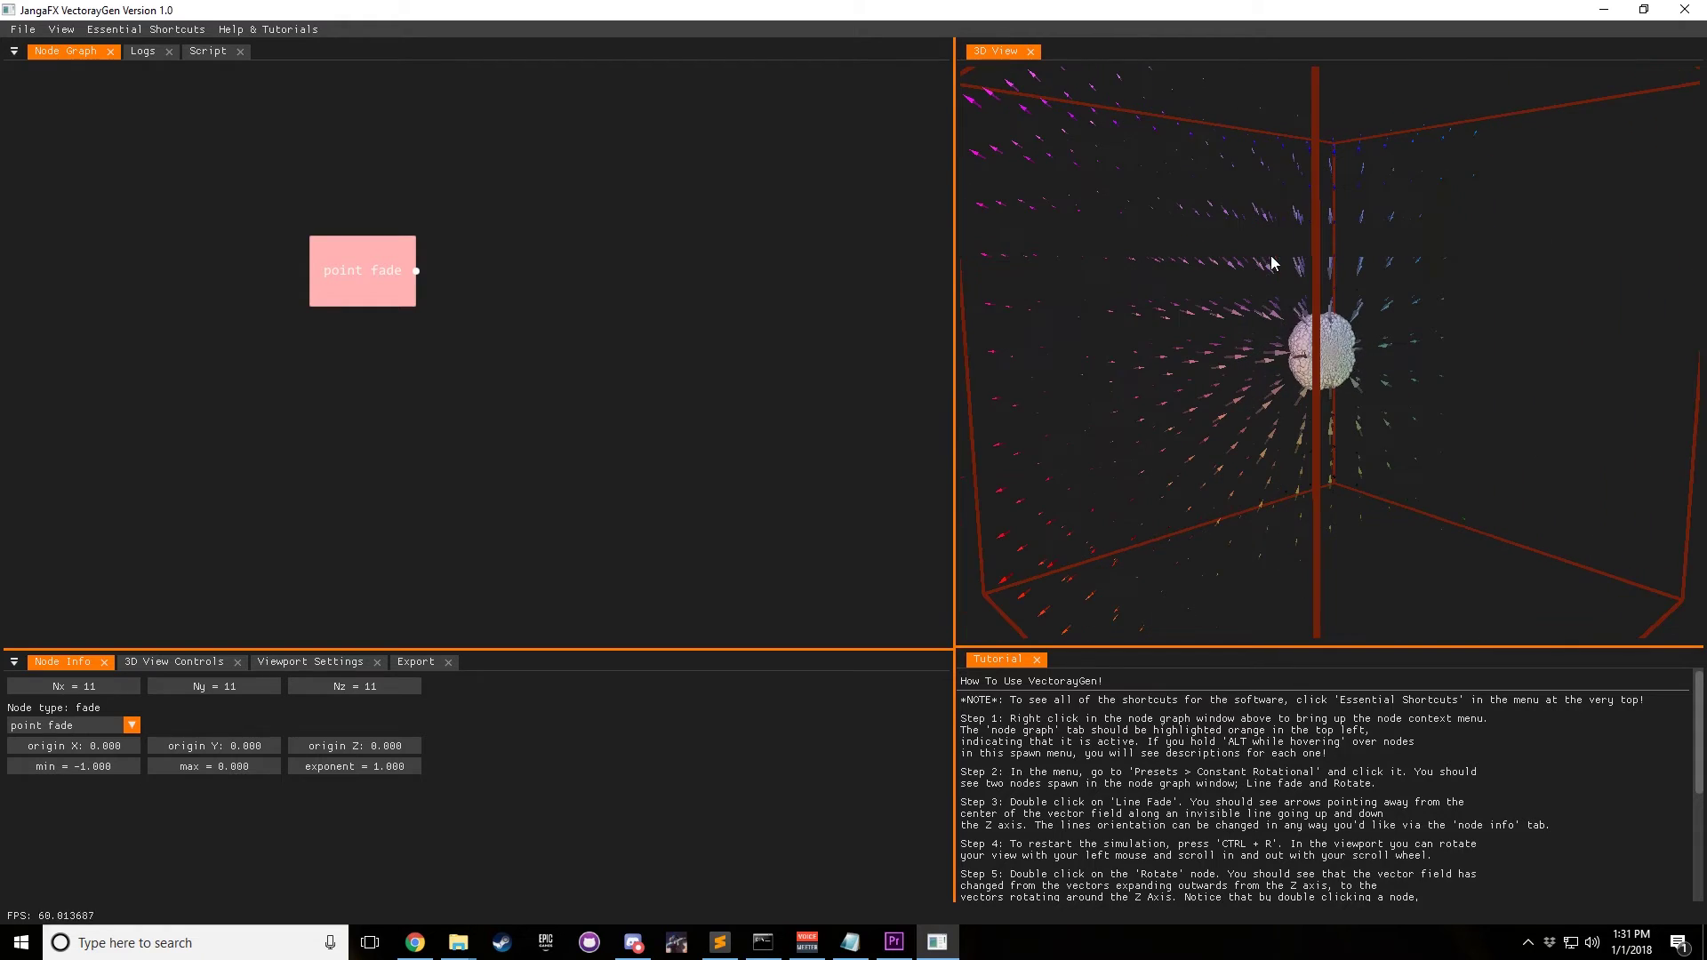
Increase the particle spawn radius to 1.000 with the sphere spawn shape and restart the simulation.
click(288, 664)
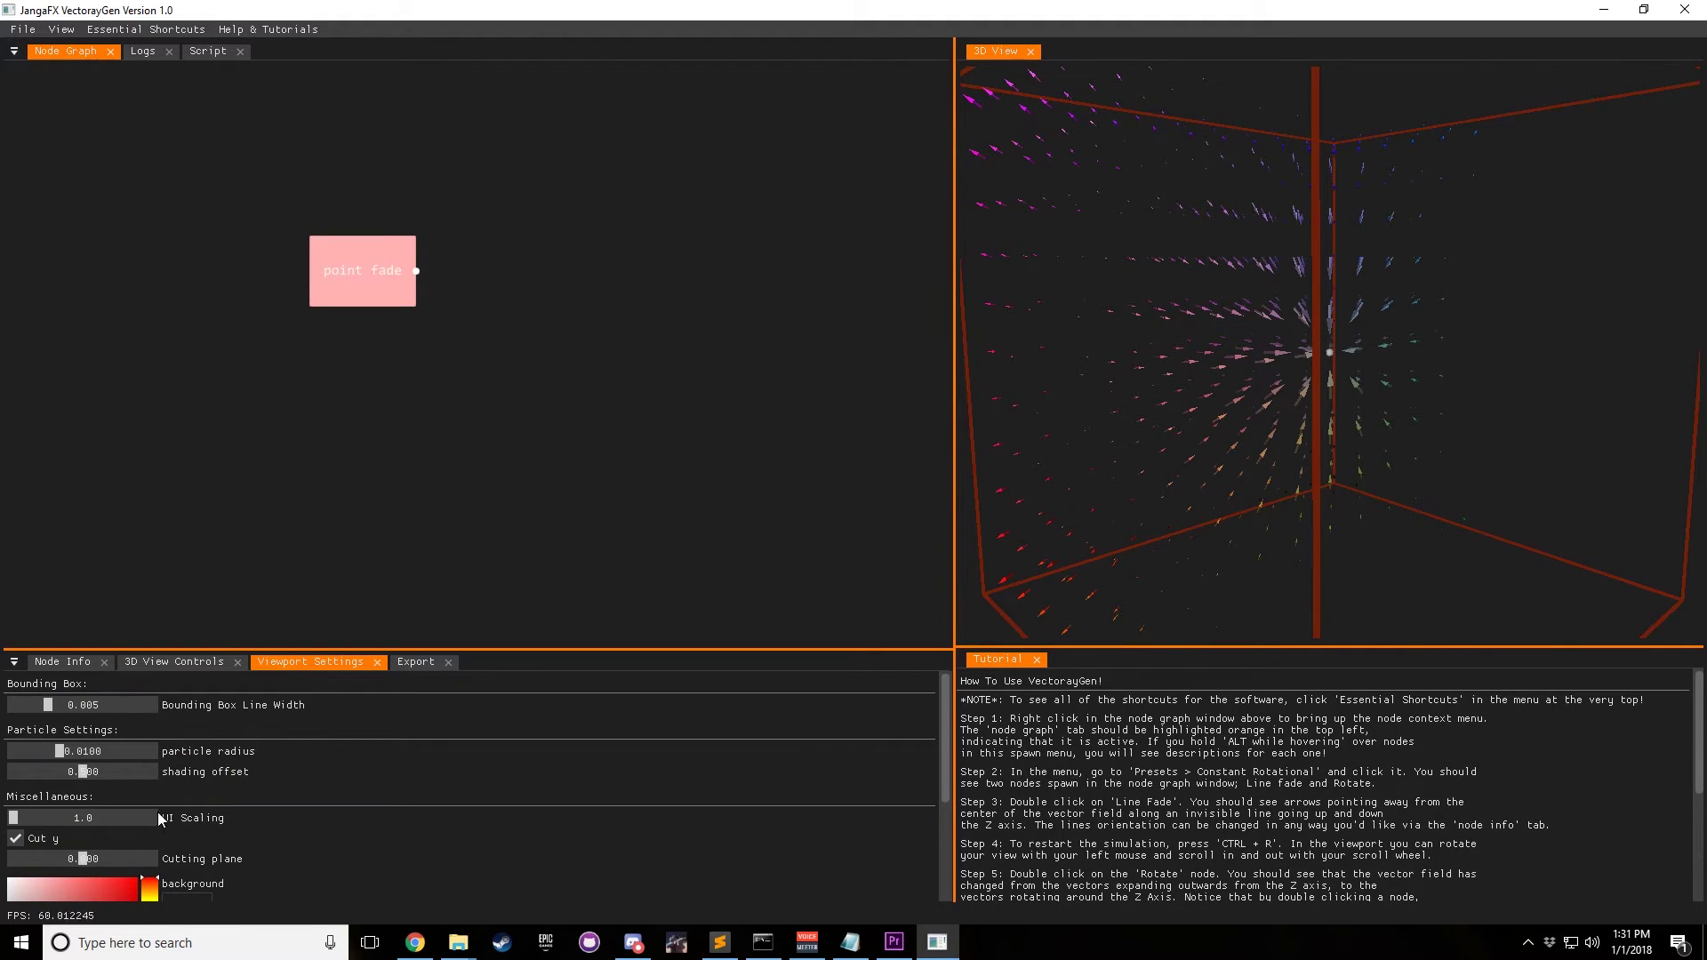
scroll(274, 835, down, 3)
click(204, 663)
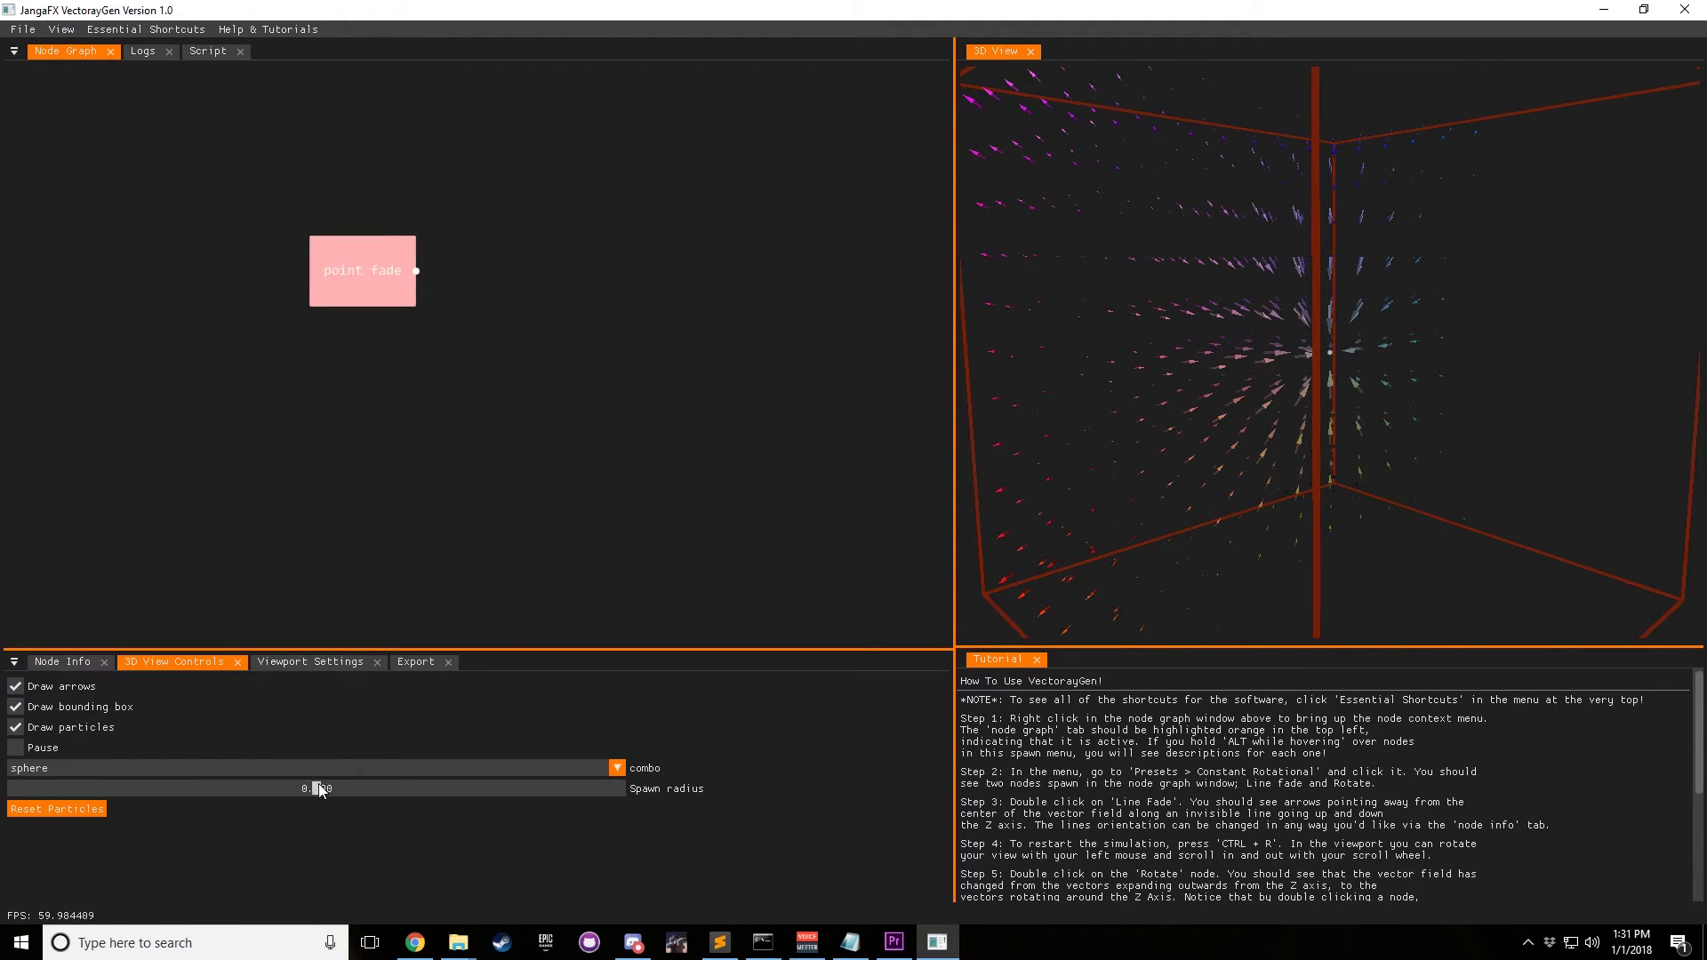
drag(320, 790, 747, 787)
scroll(1280, 433, down, 5)
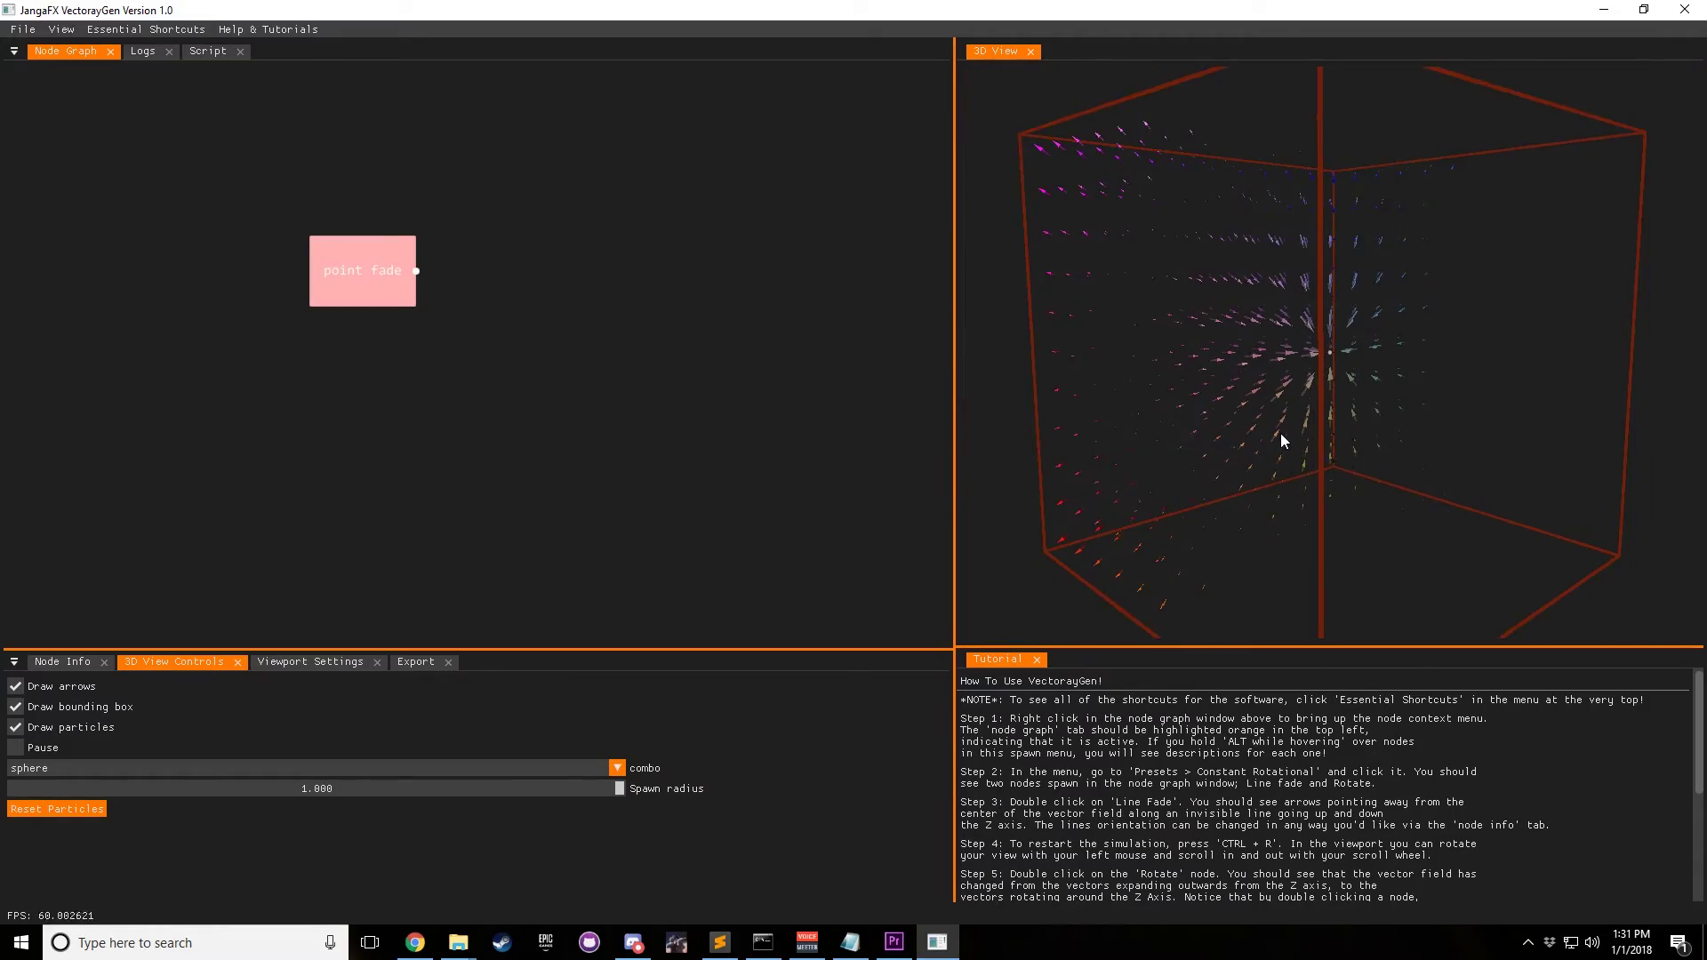
key(ctrl+r)
Examine from several angles how the spawned particles move relative to the fade's center and the bounding box.
drag(1330, 349, 1238, 297)
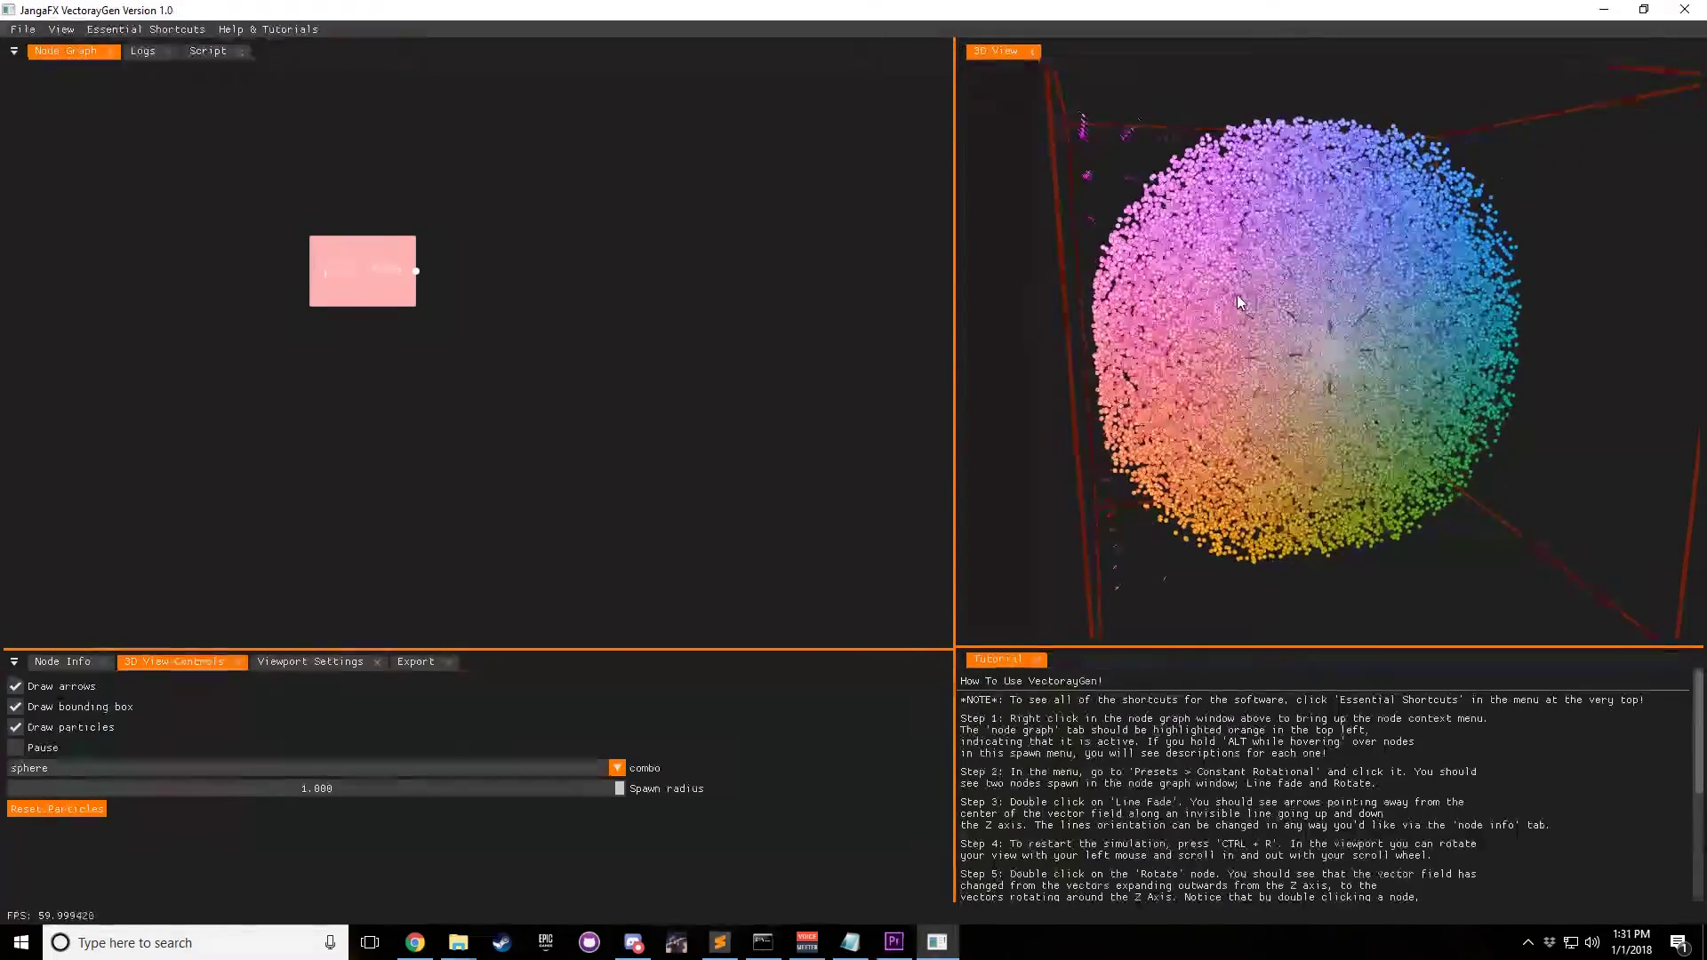
scroll(1225, 257, up, 3)
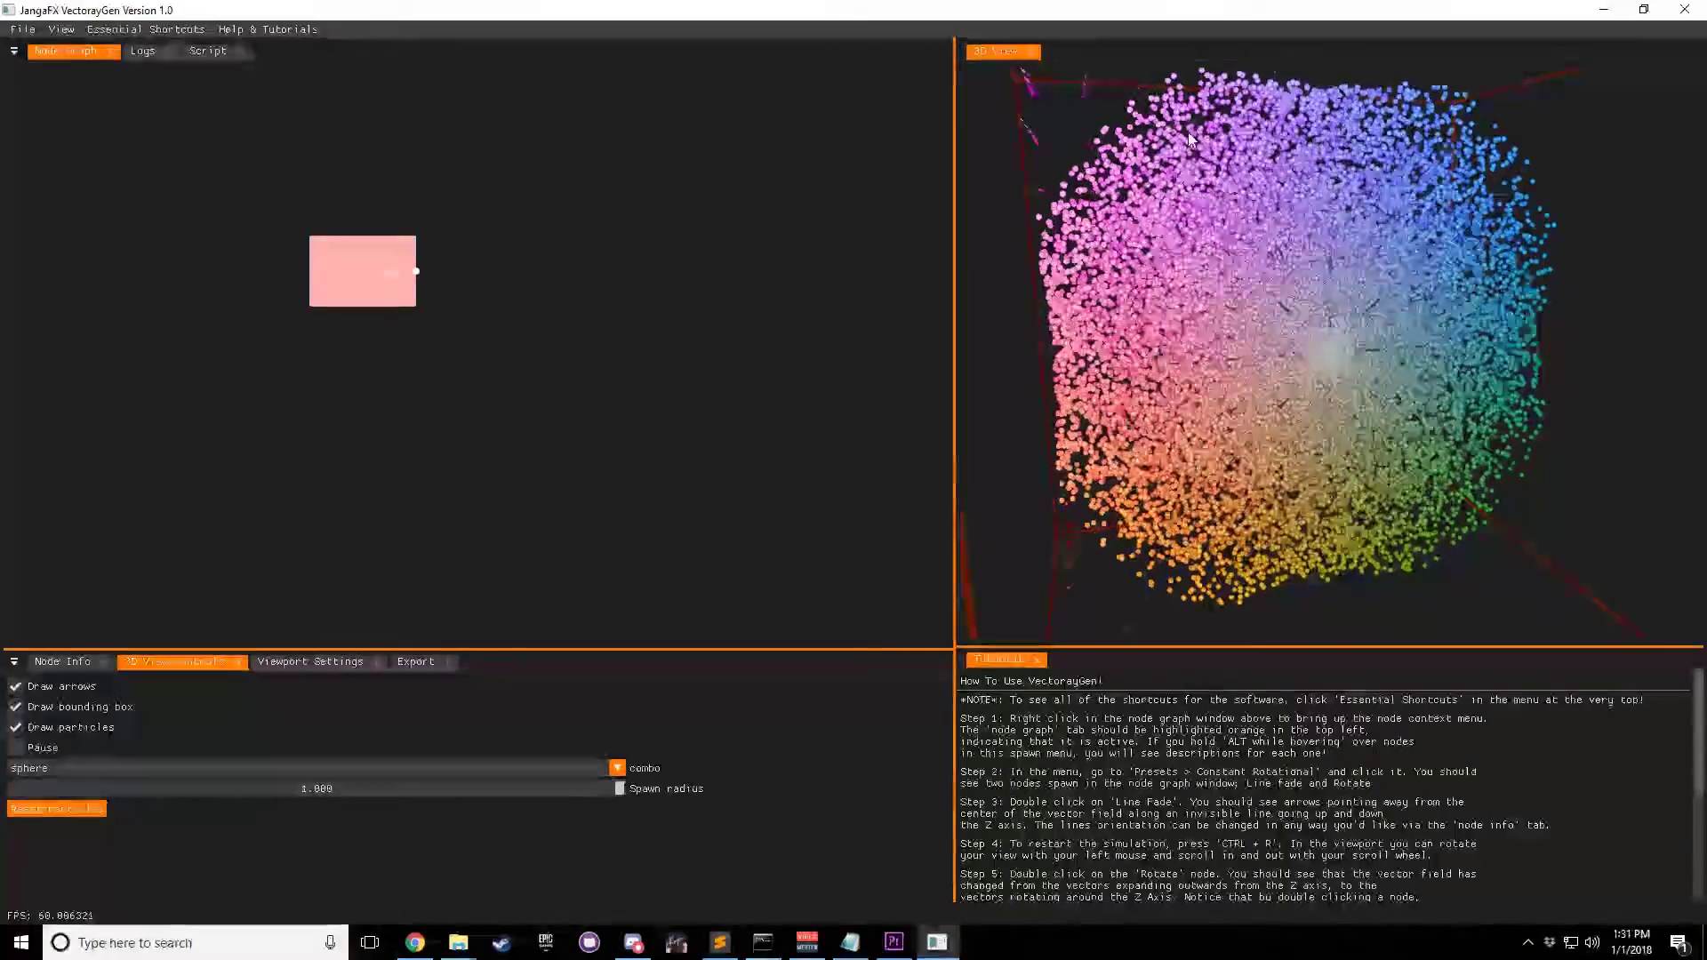
drag(1476, 184, 1428, 193)
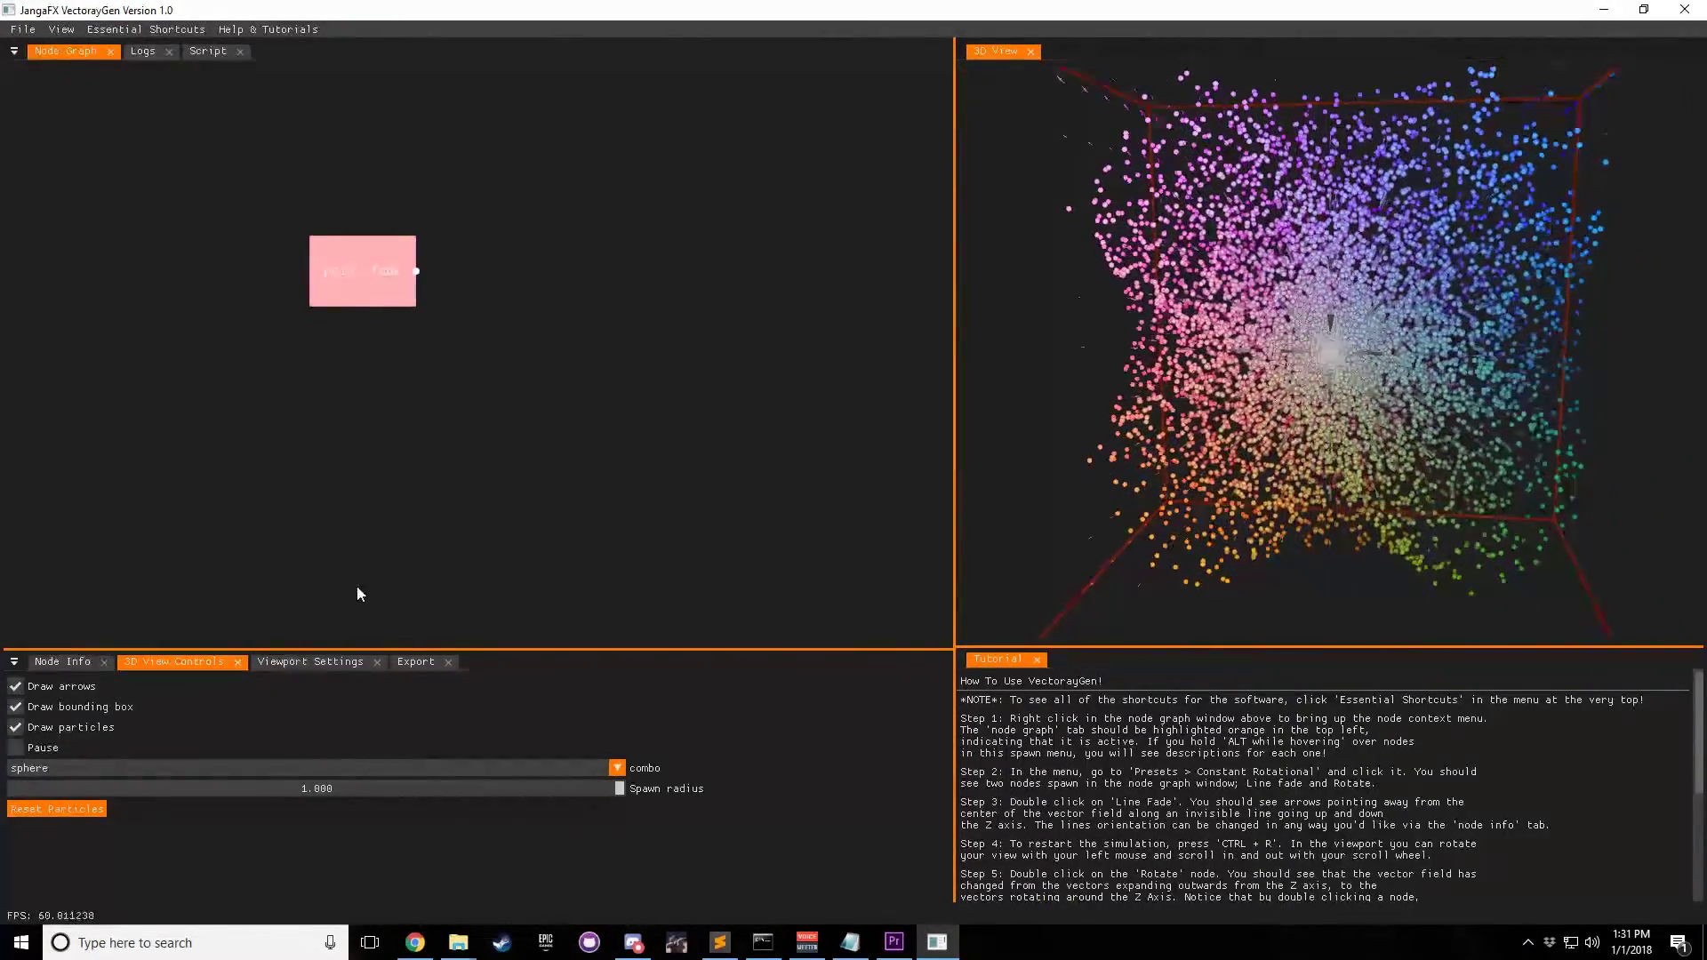
drag(1234, 323, 1164, 240)
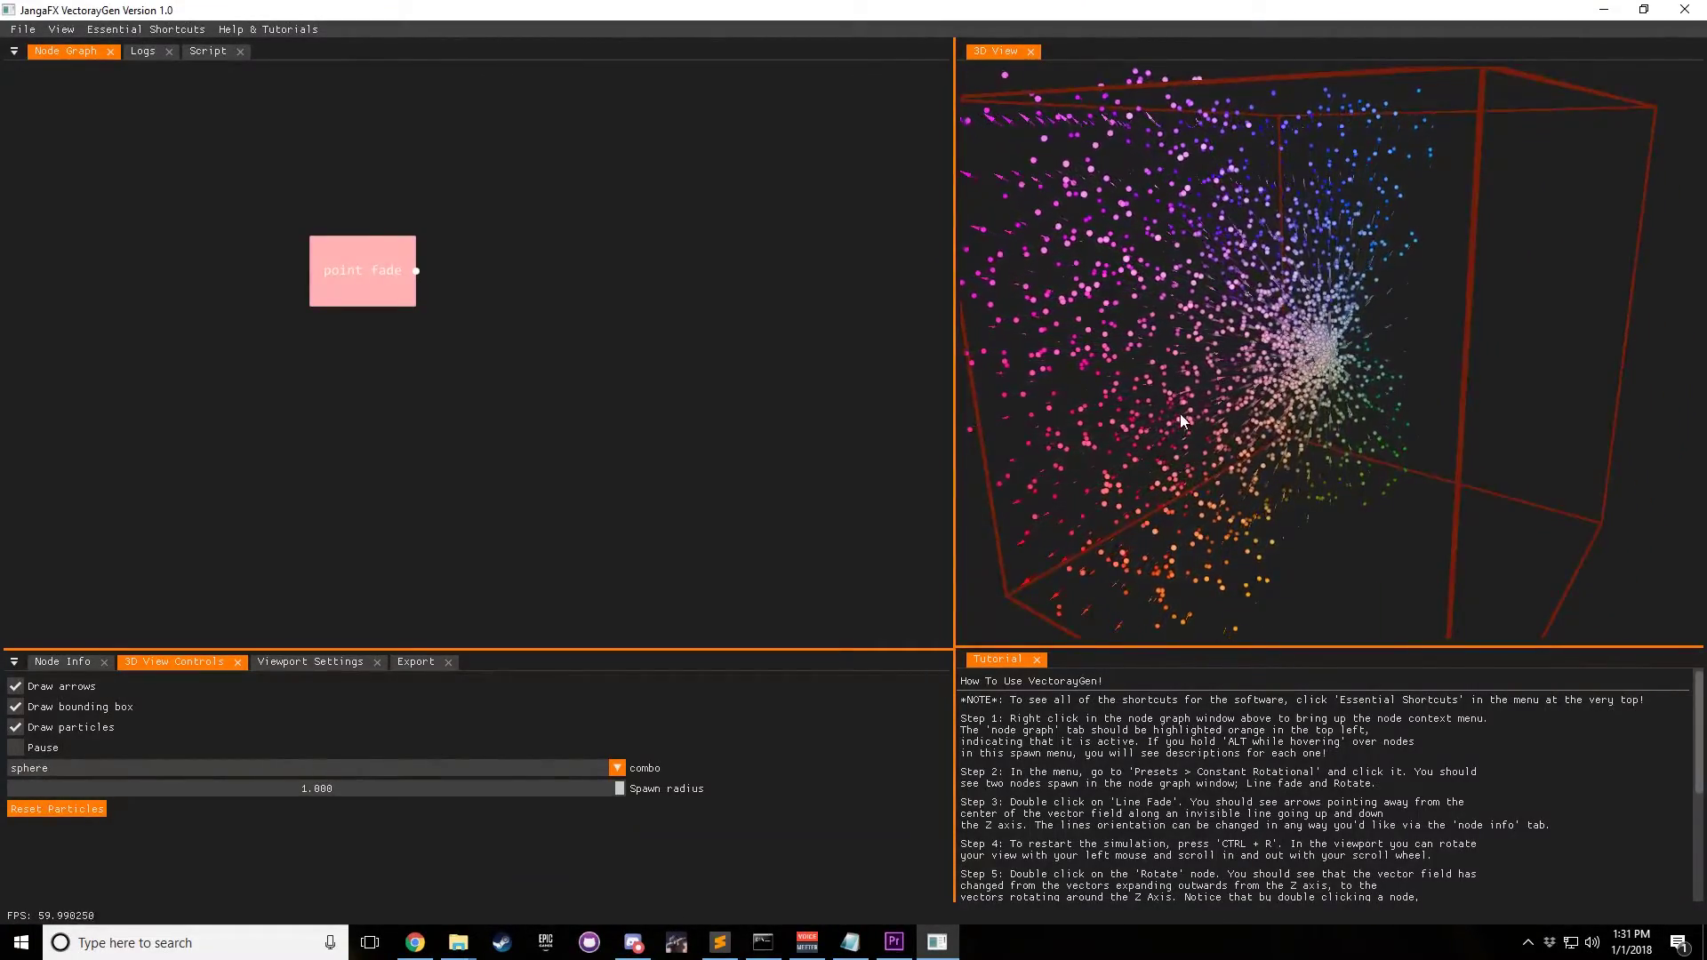
drag(1181, 413, 1214, 395)
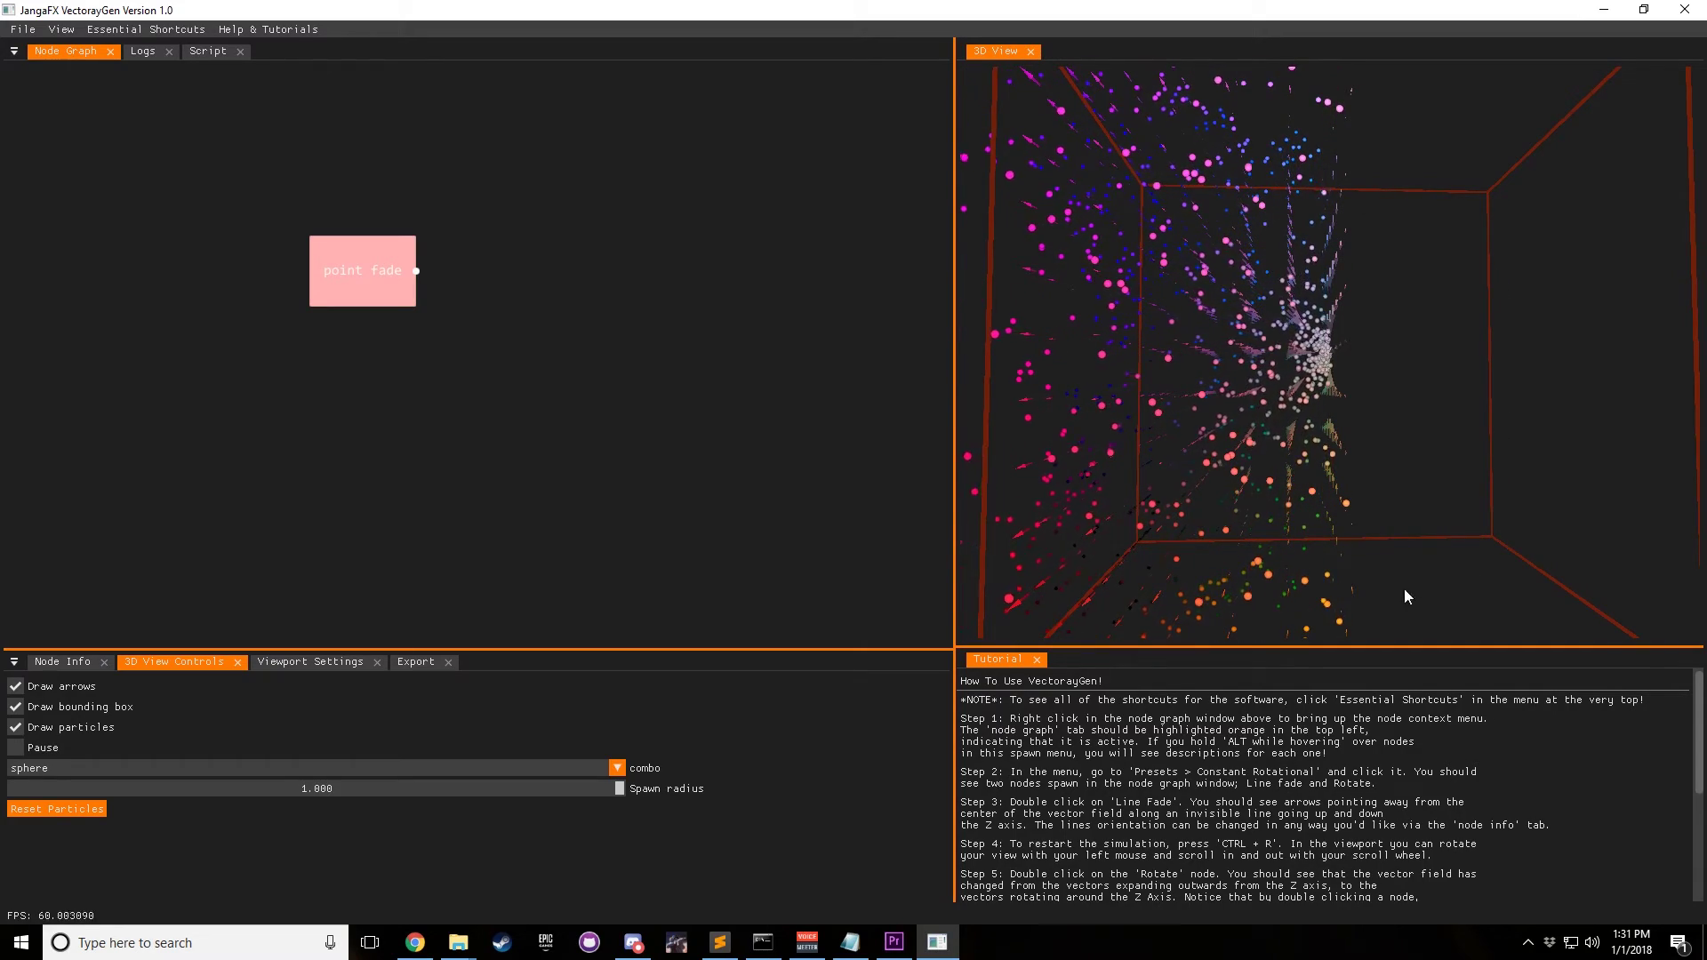
drag(1574, 360, 1332, 331)
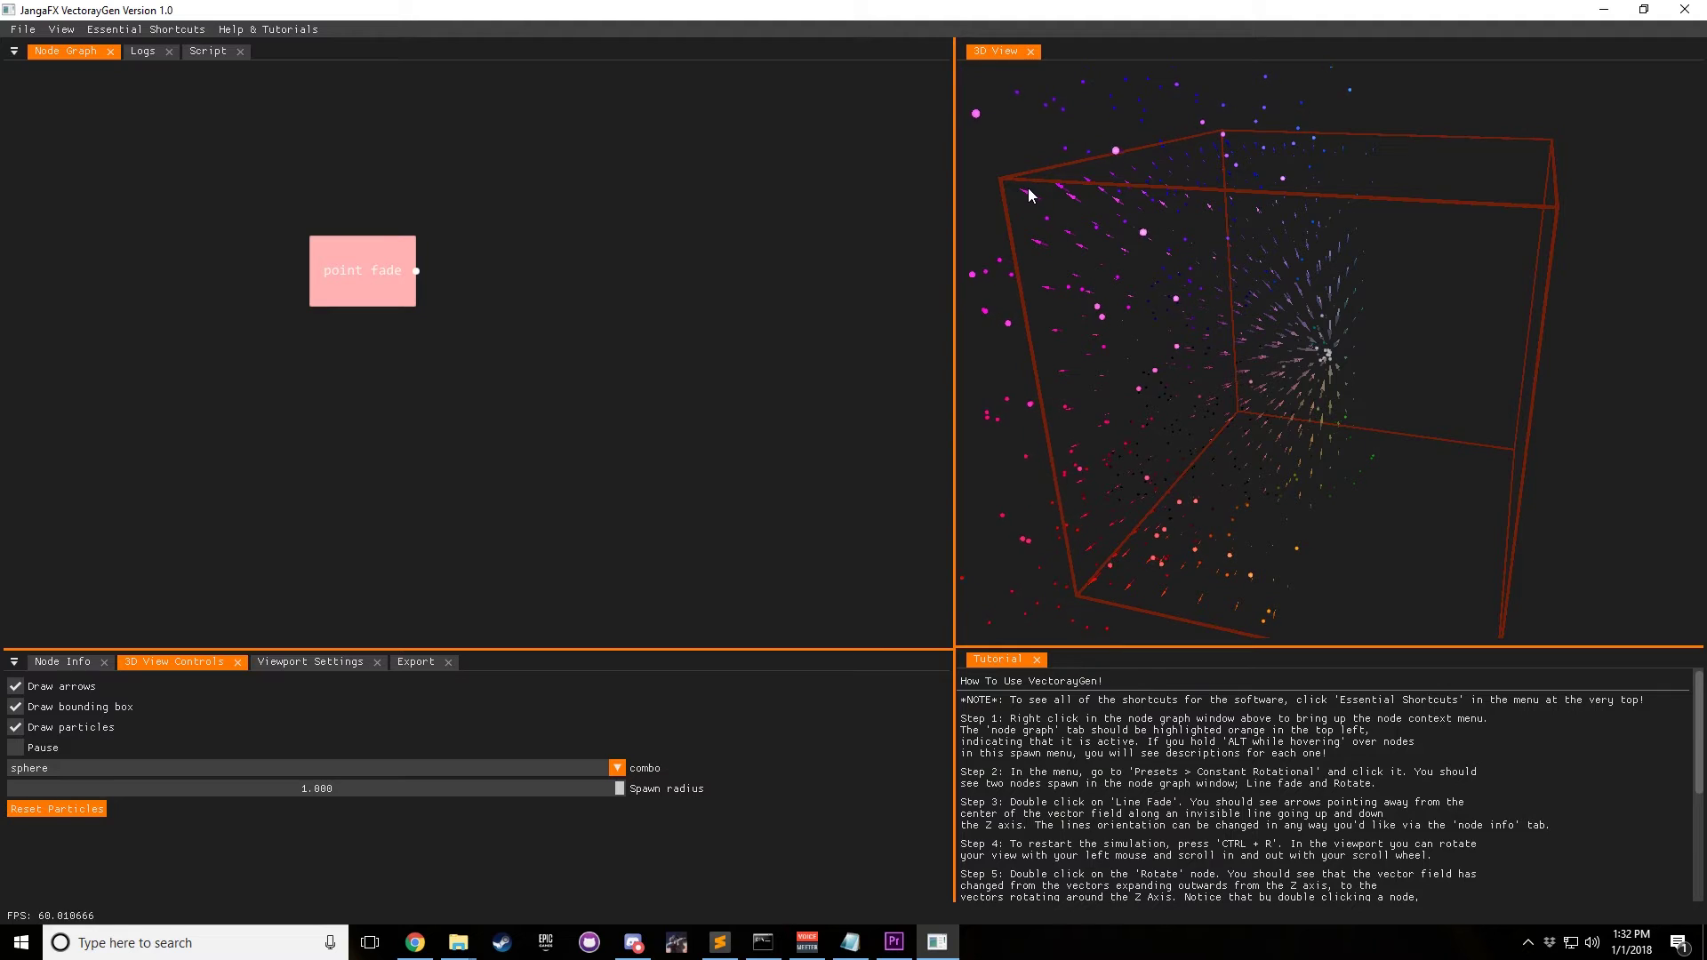
drag(1052, 195, 1187, 231)
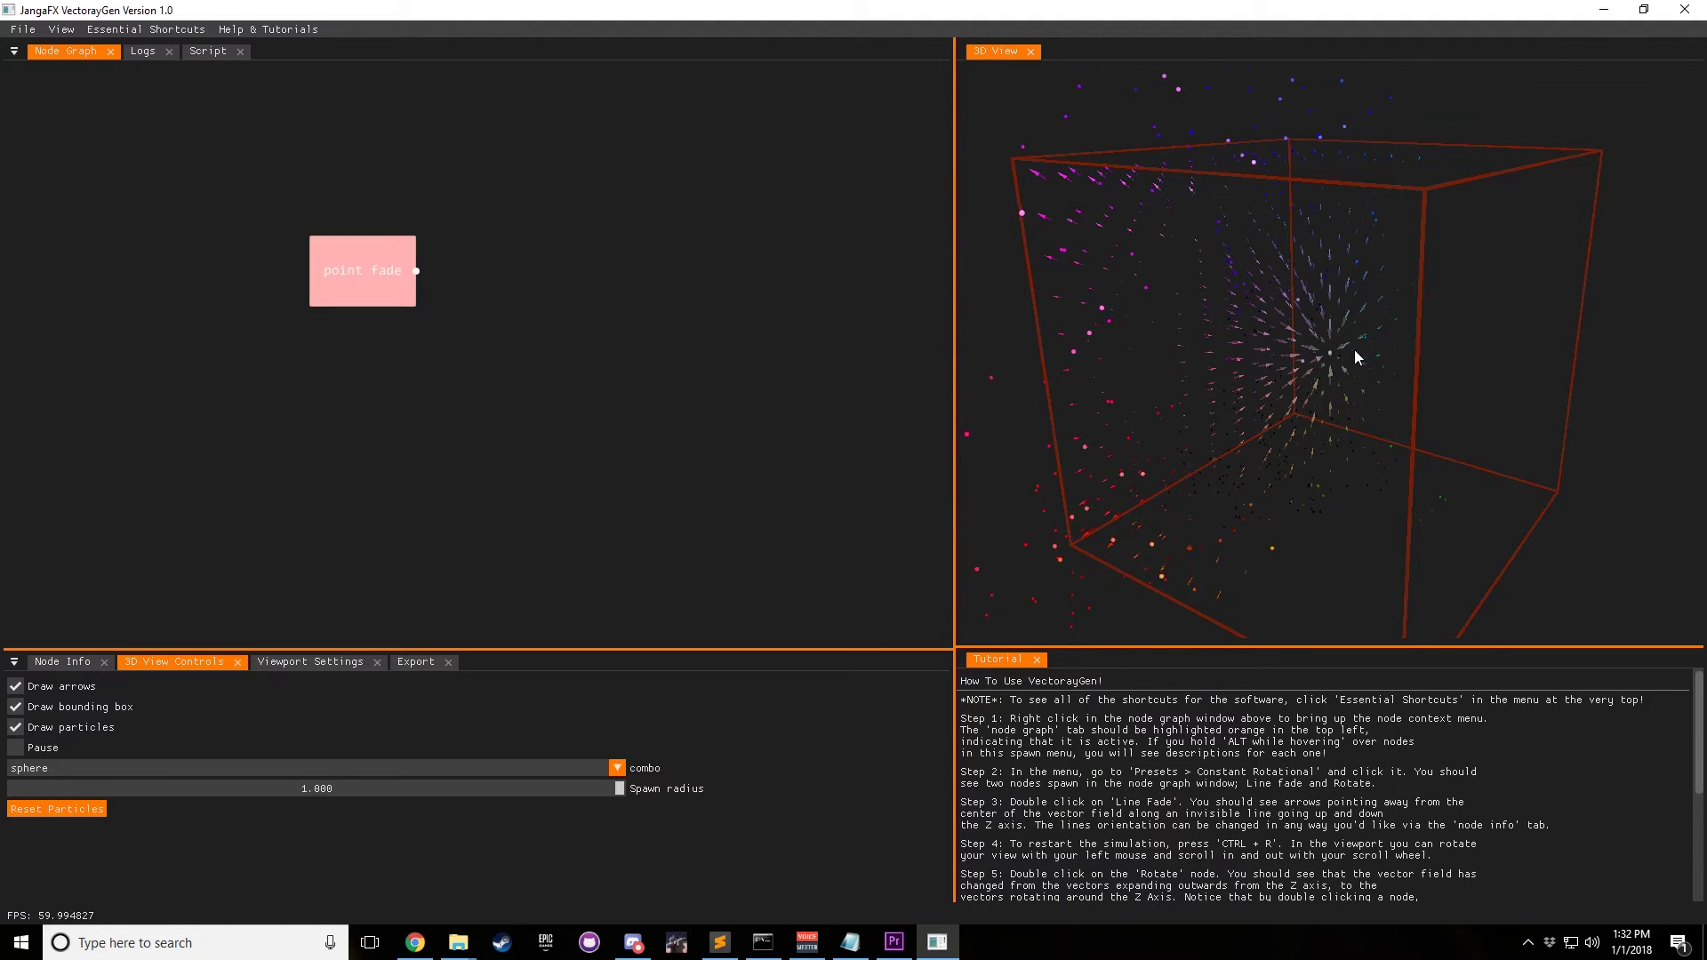
drag(1353, 349, 1324, 275)
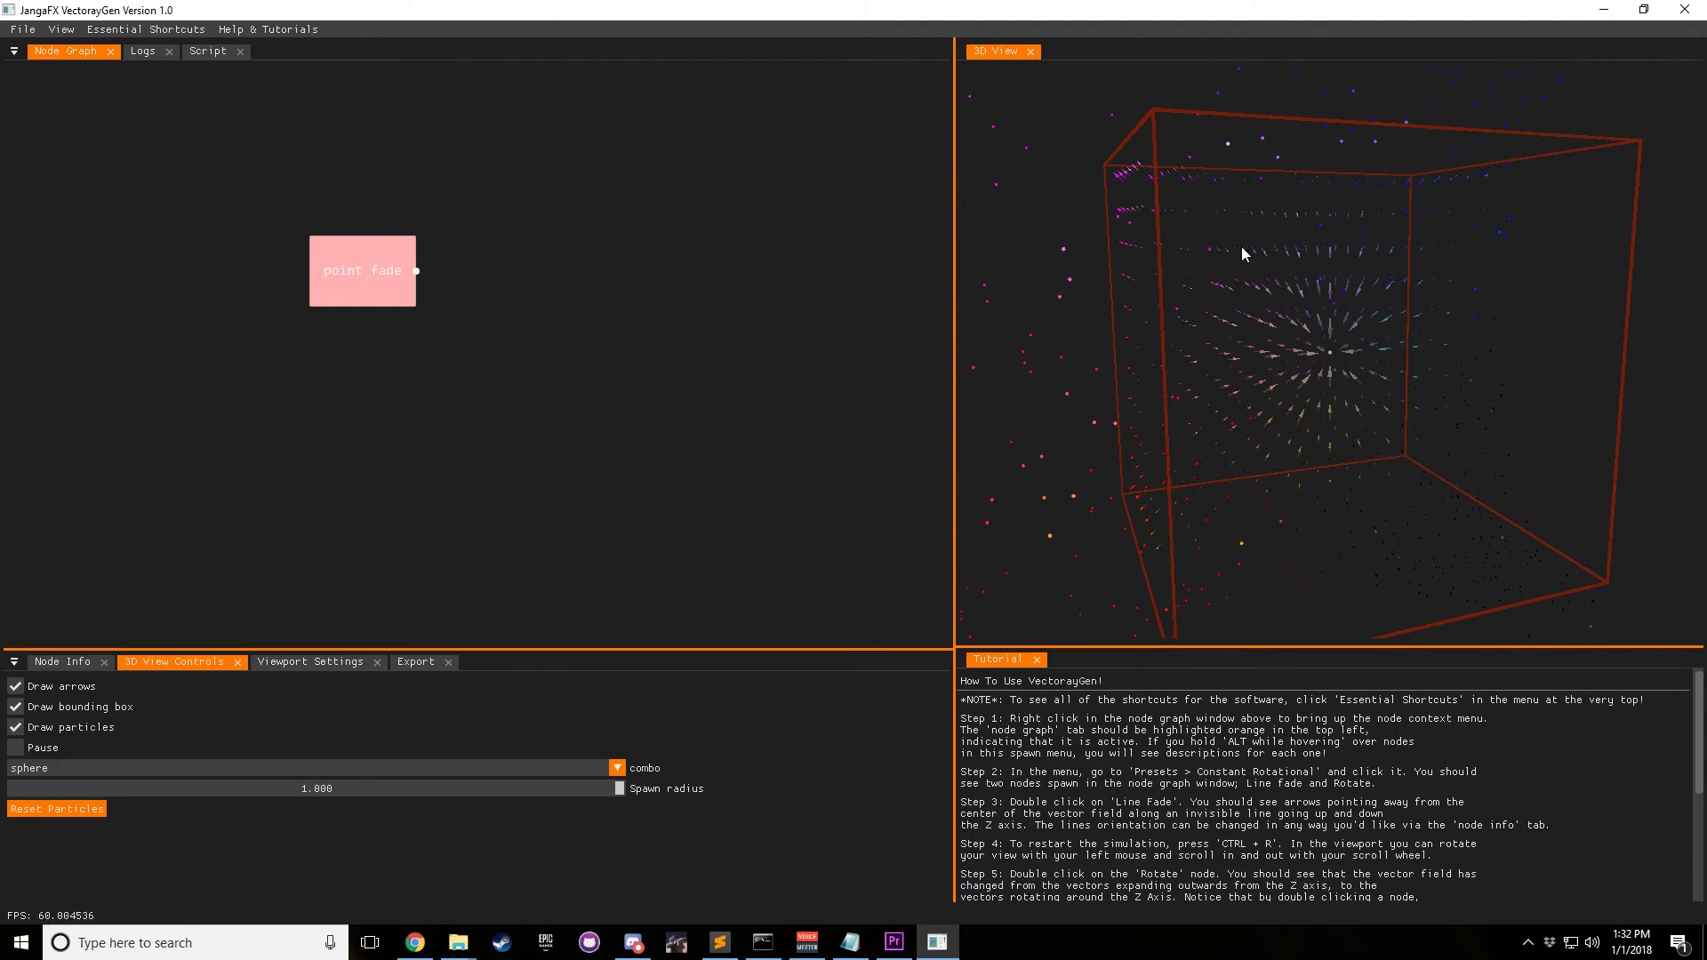
Inspect the direction and strength of the point fade's arrows, from its center out to the bounding box edges.
drag(1241, 253, 1246, 231)
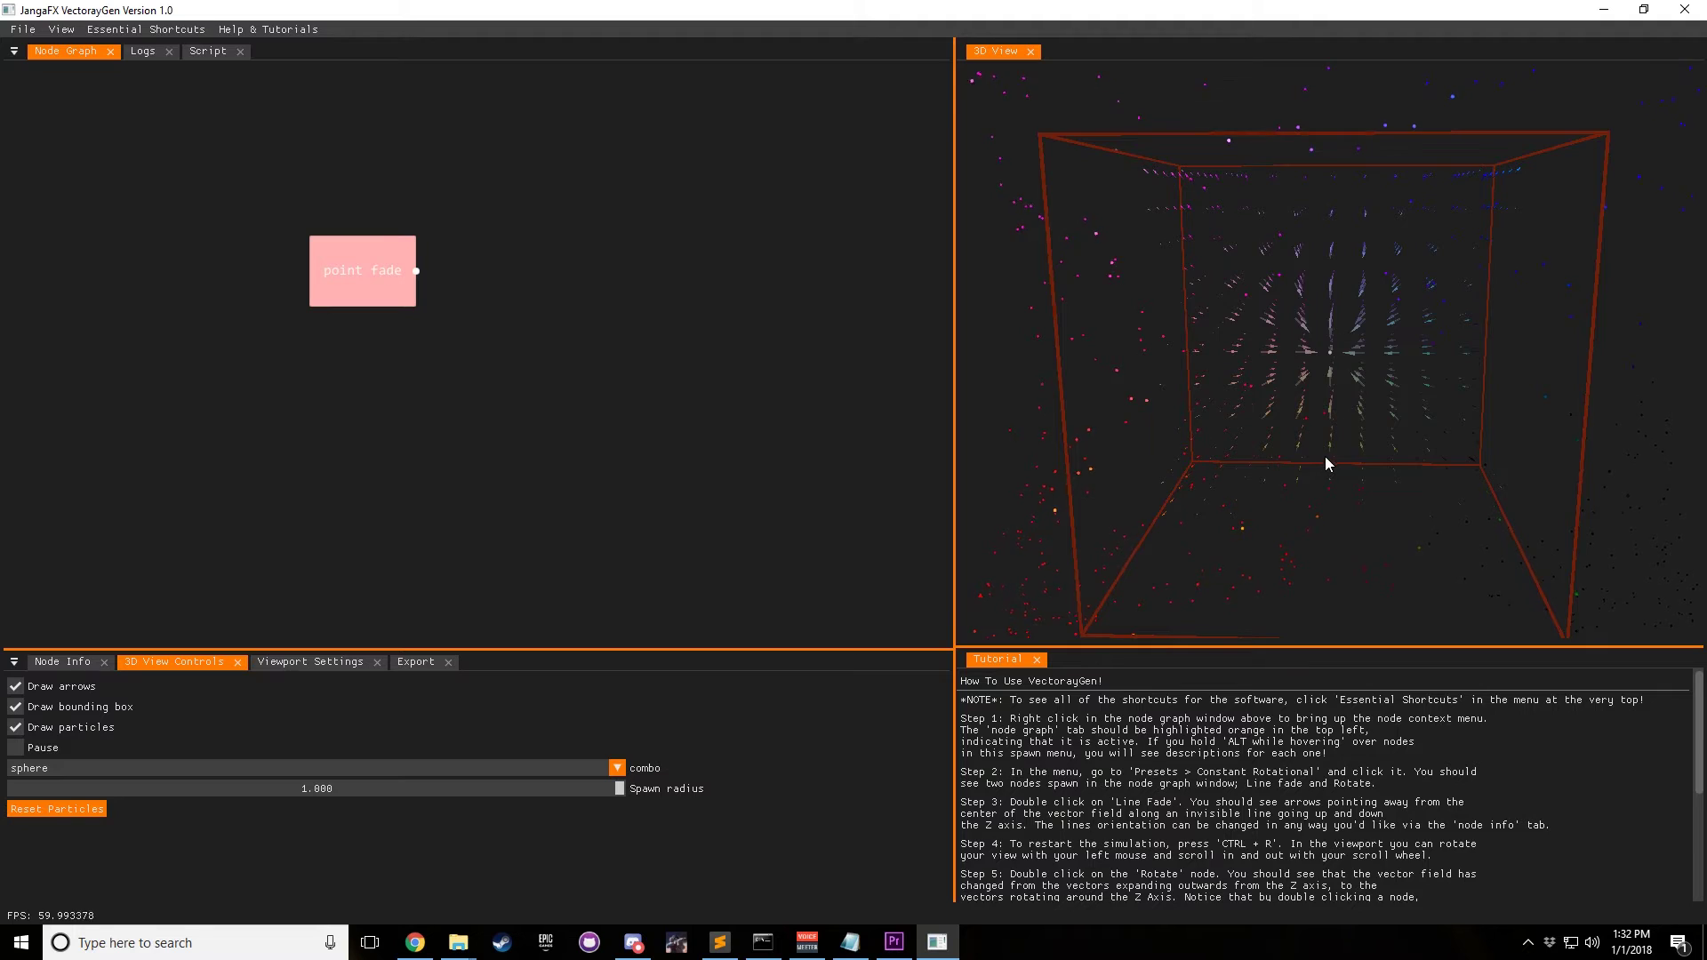
drag(1325, 456, 1147, 520)
scroll(1222, 466, up, 3)
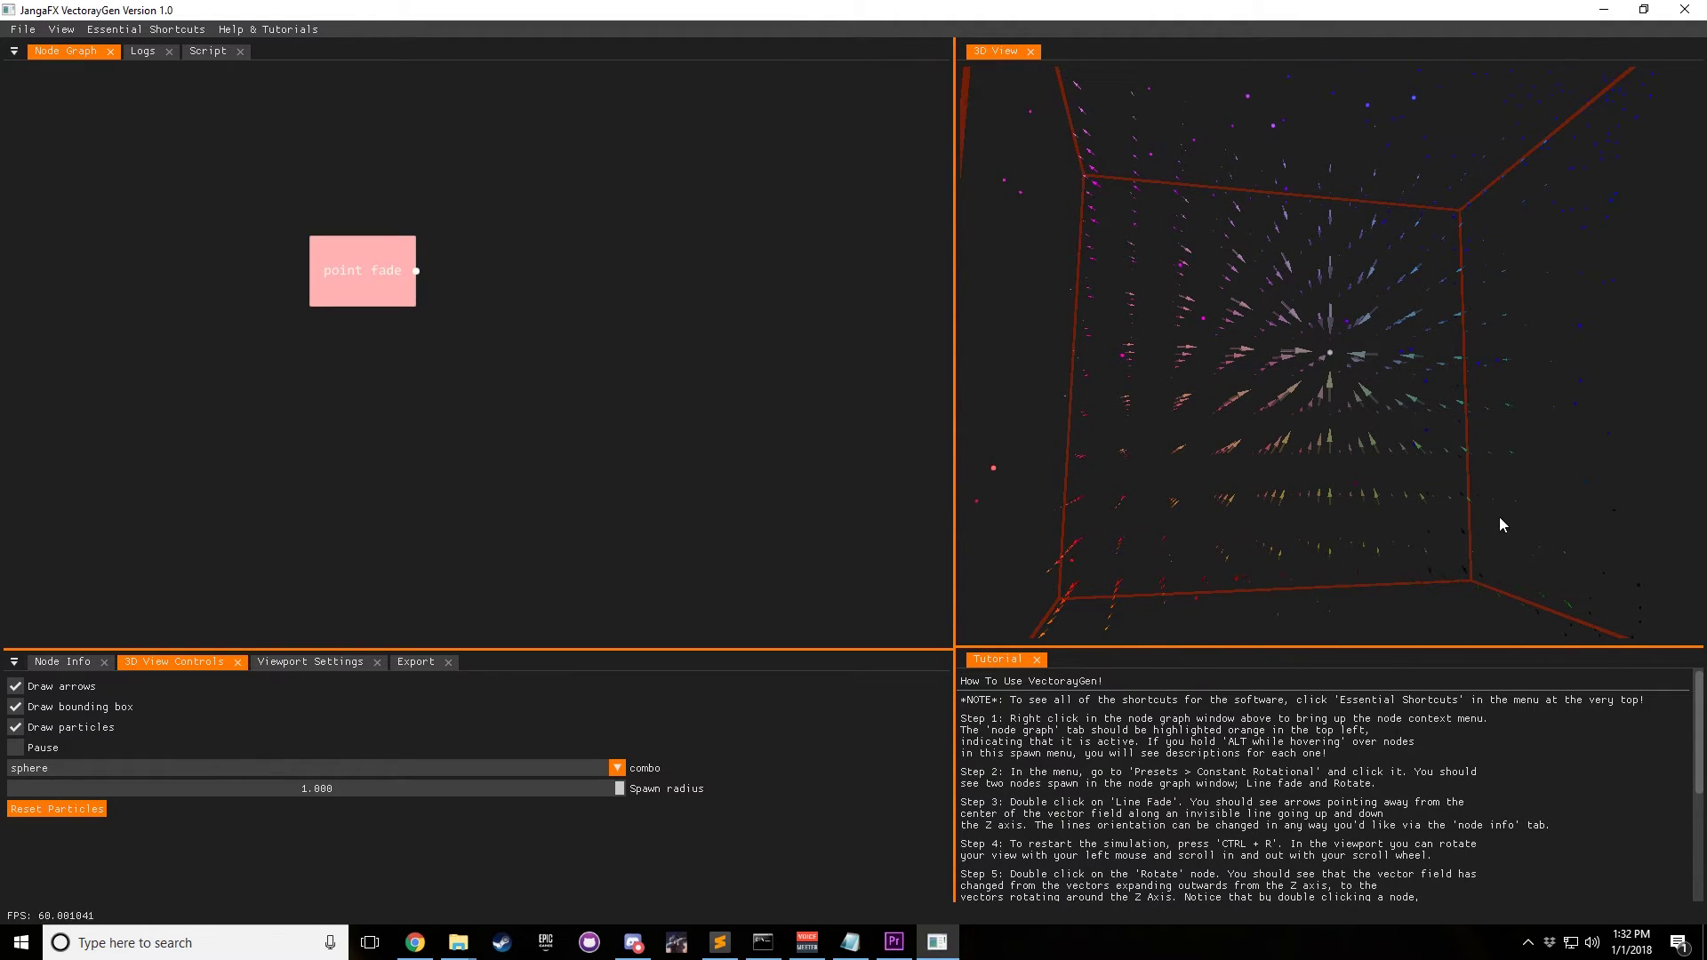
drag(1059, 384, 1189, 397)
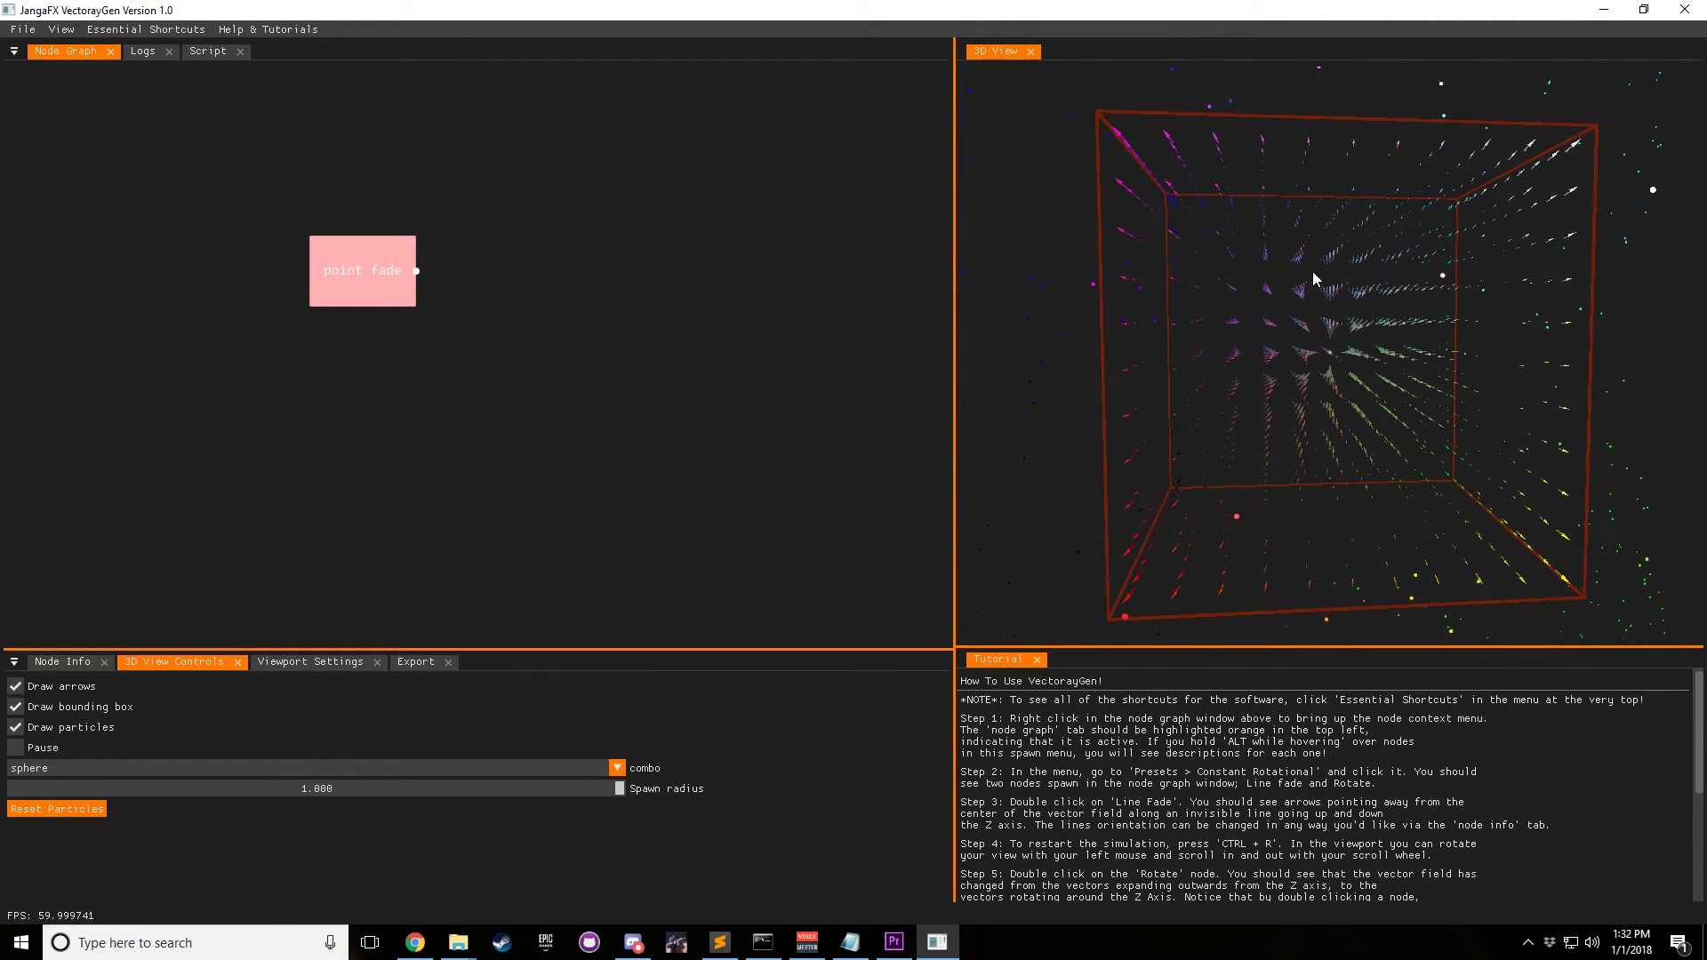
drag(1315, 275, 1312, 267)
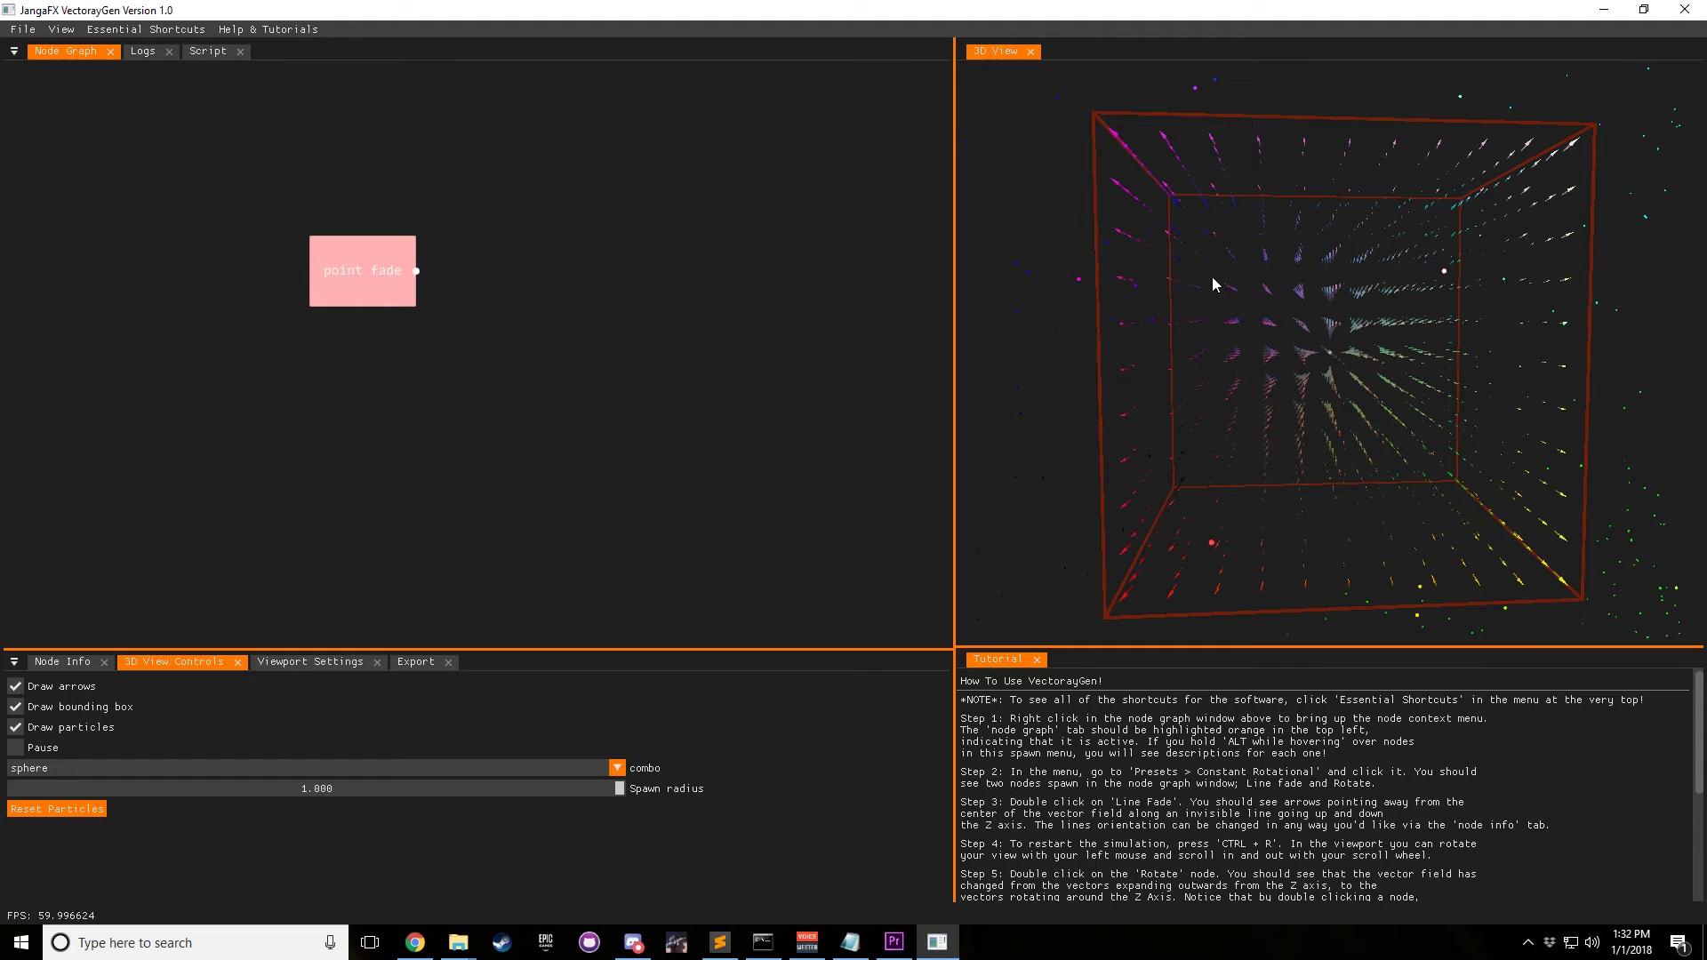
drag(1335, 458, 1315, 316)
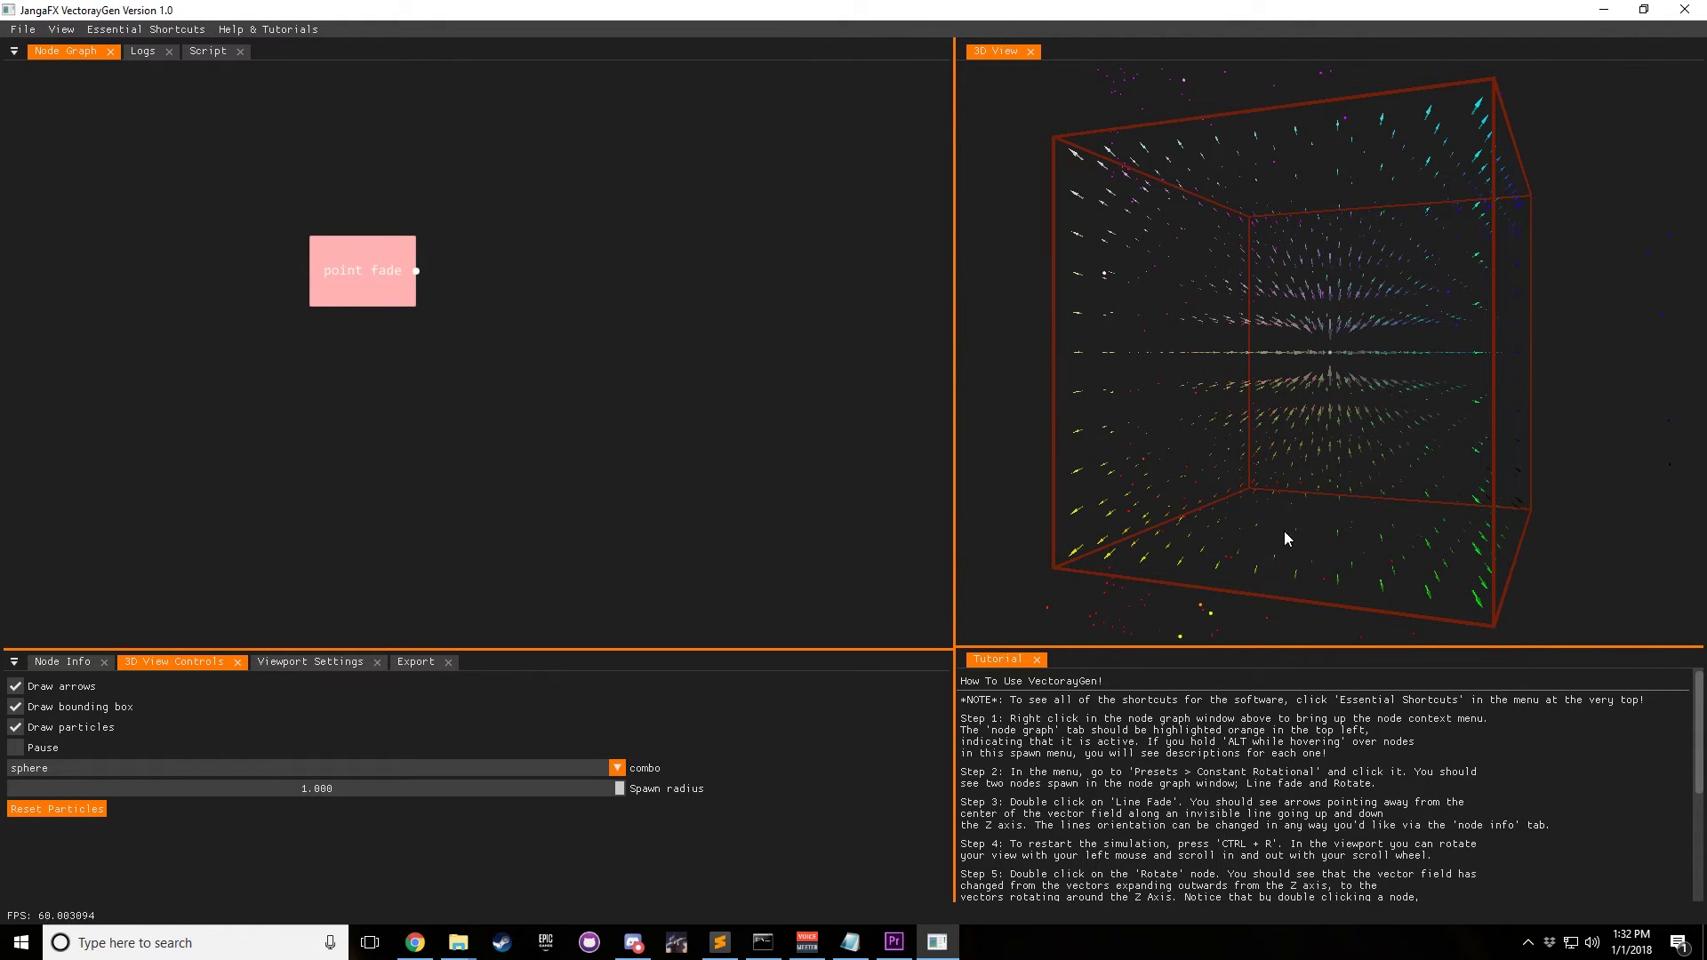
drag(1286, 533, 1350, 526)
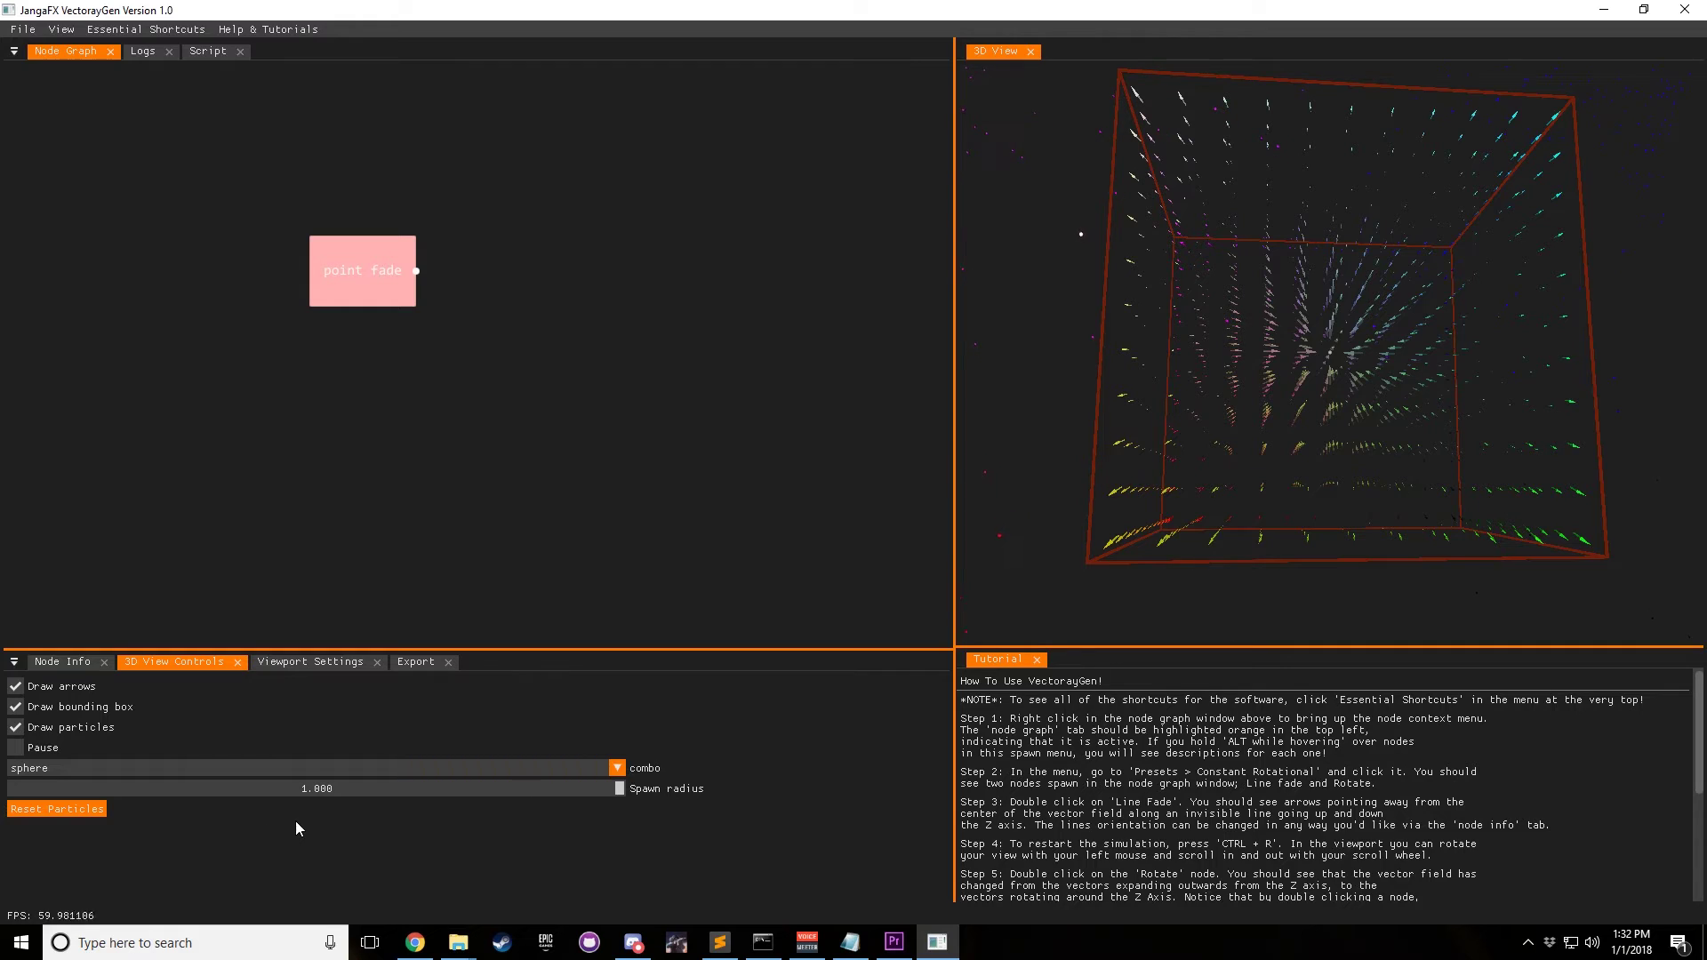
Select the point fade node, try a min of -0.240, and return the min to -1.
click(64, 662)
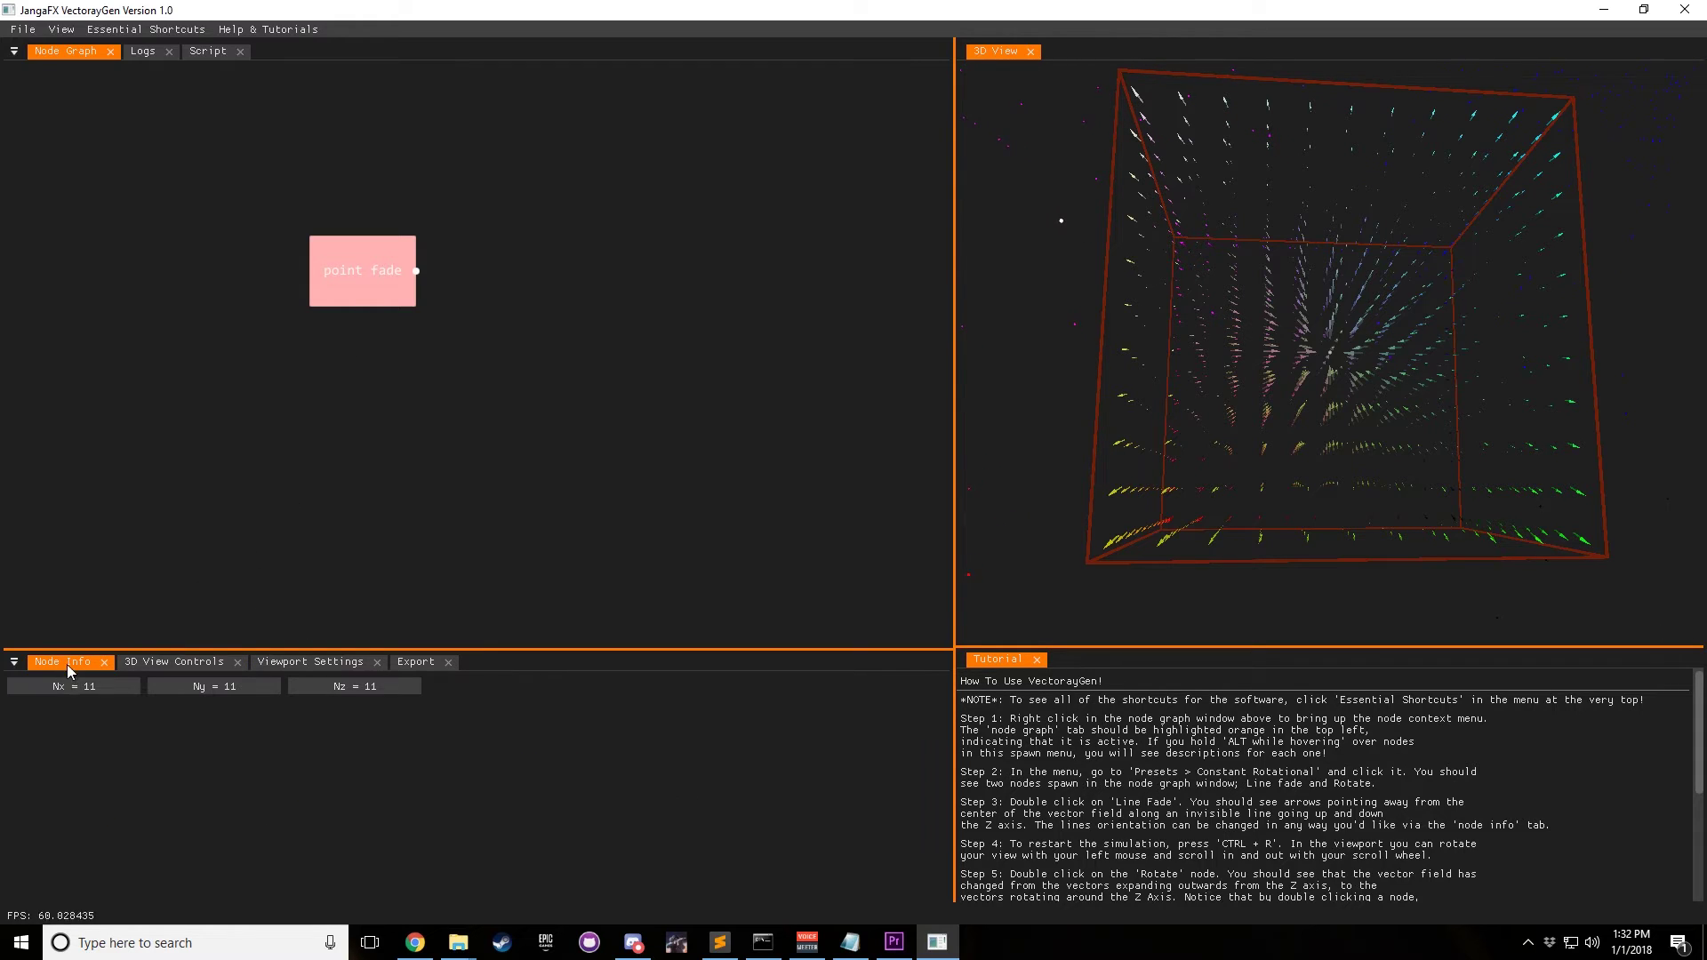
double_click(345, 297)
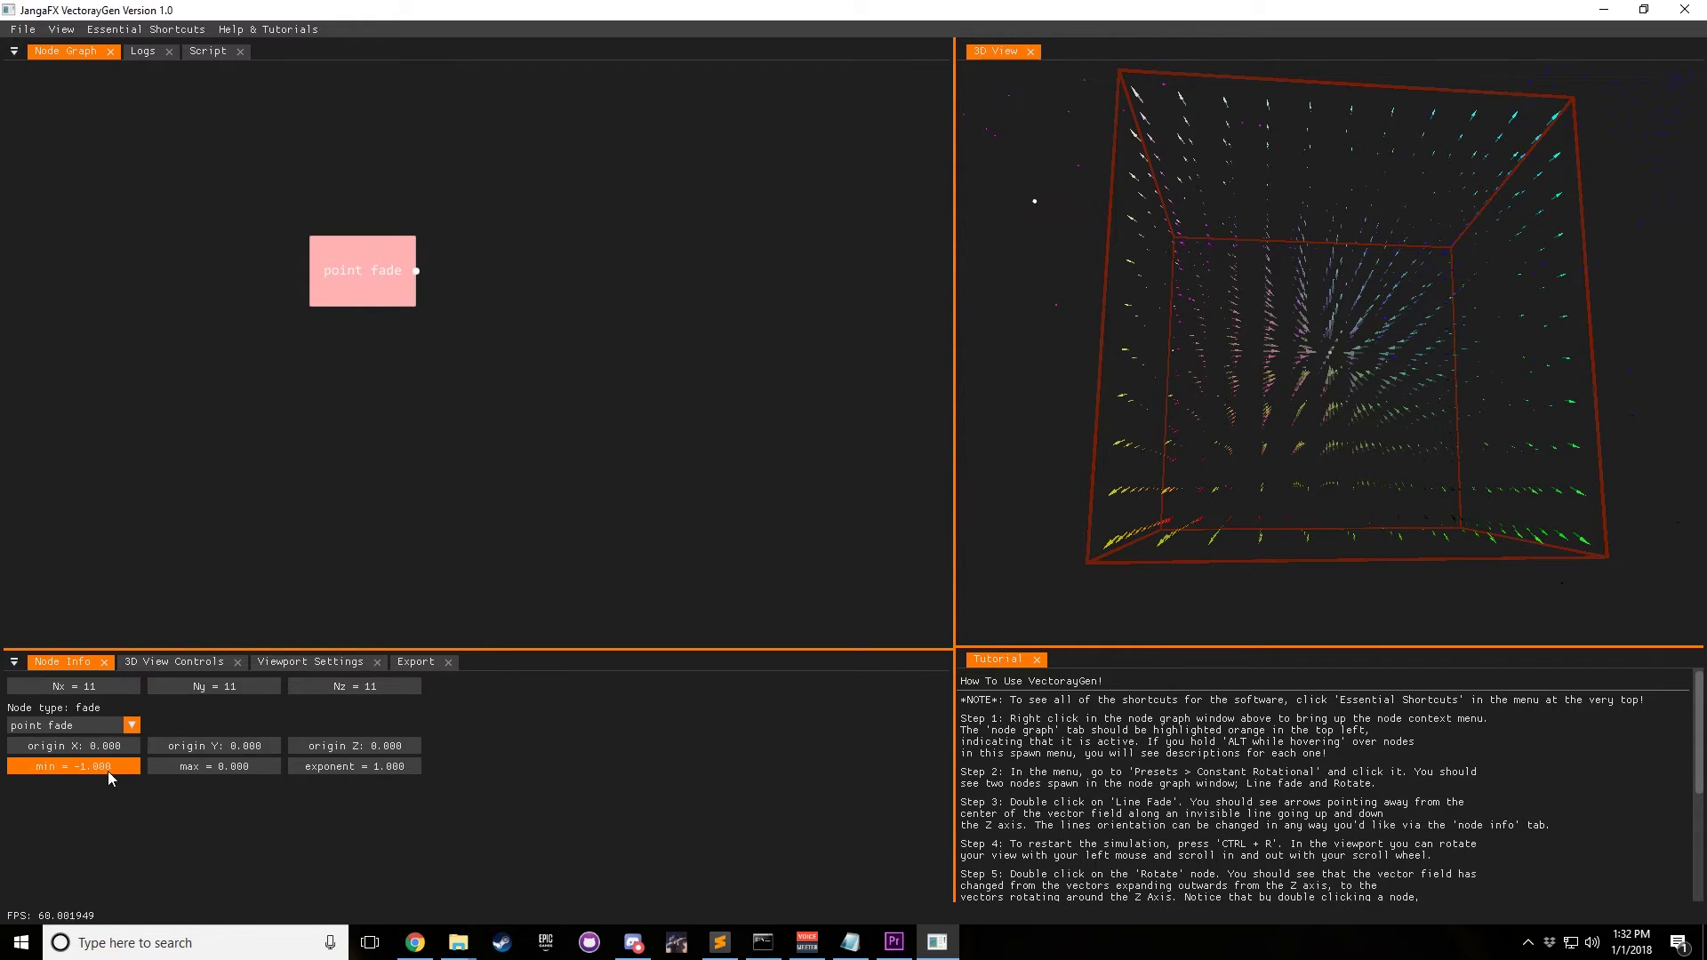
drag(87, 767, 132, 760)
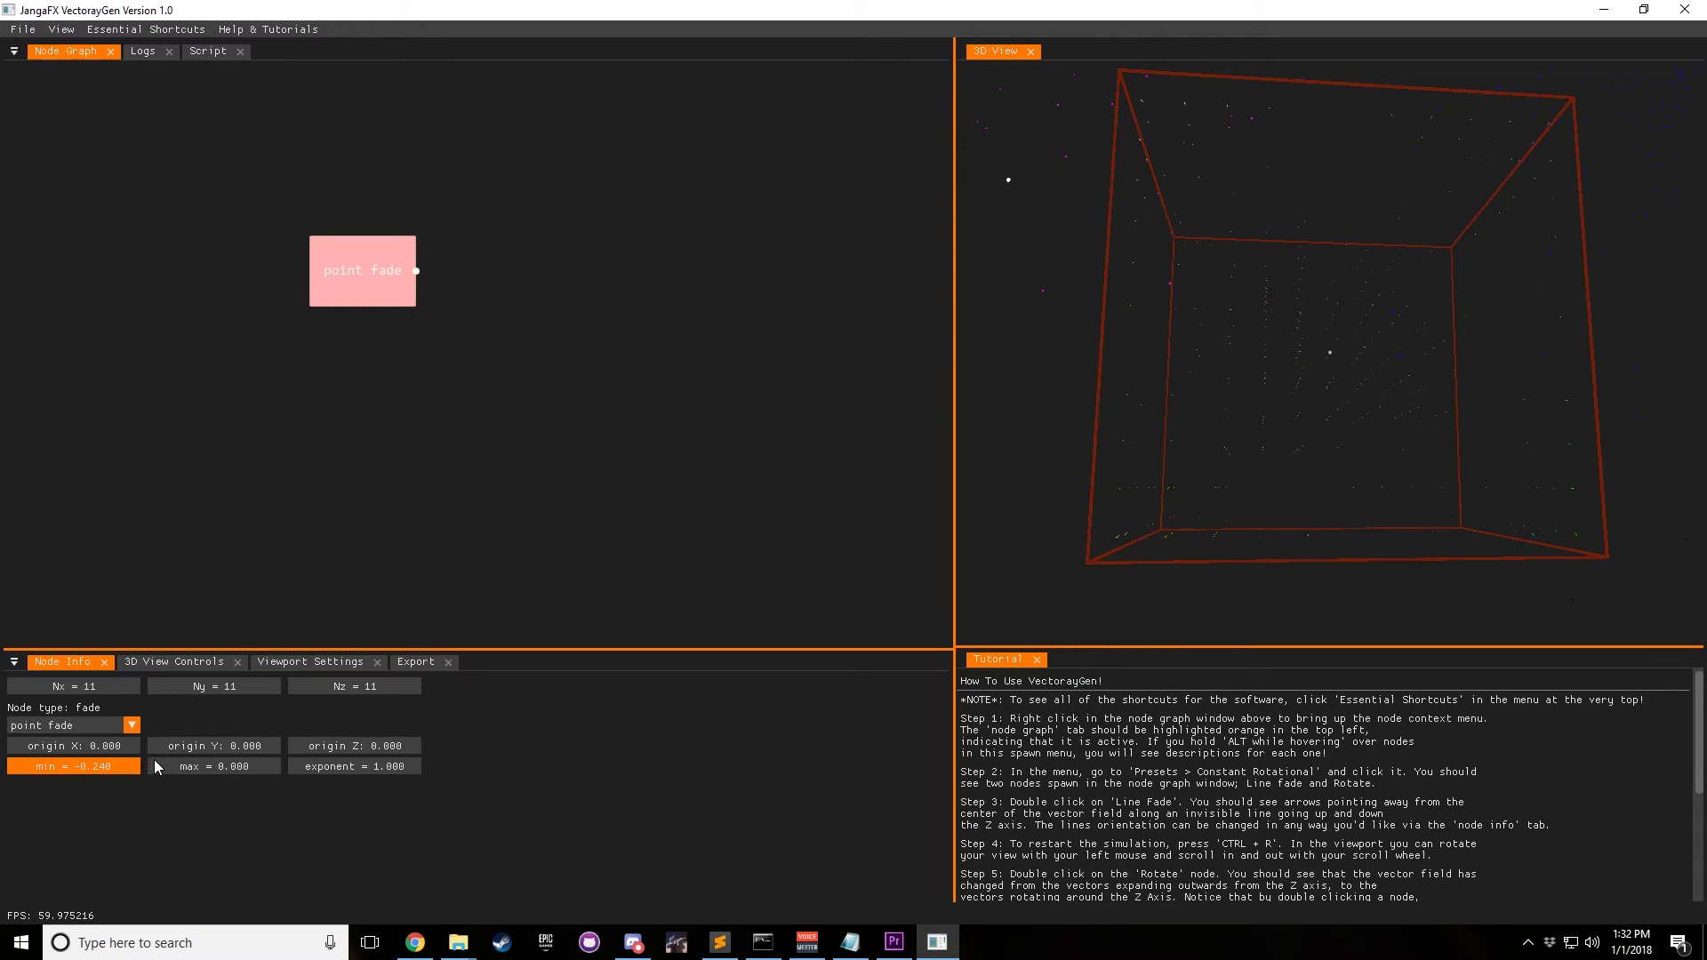
double_click(89, 762)
text(-1)
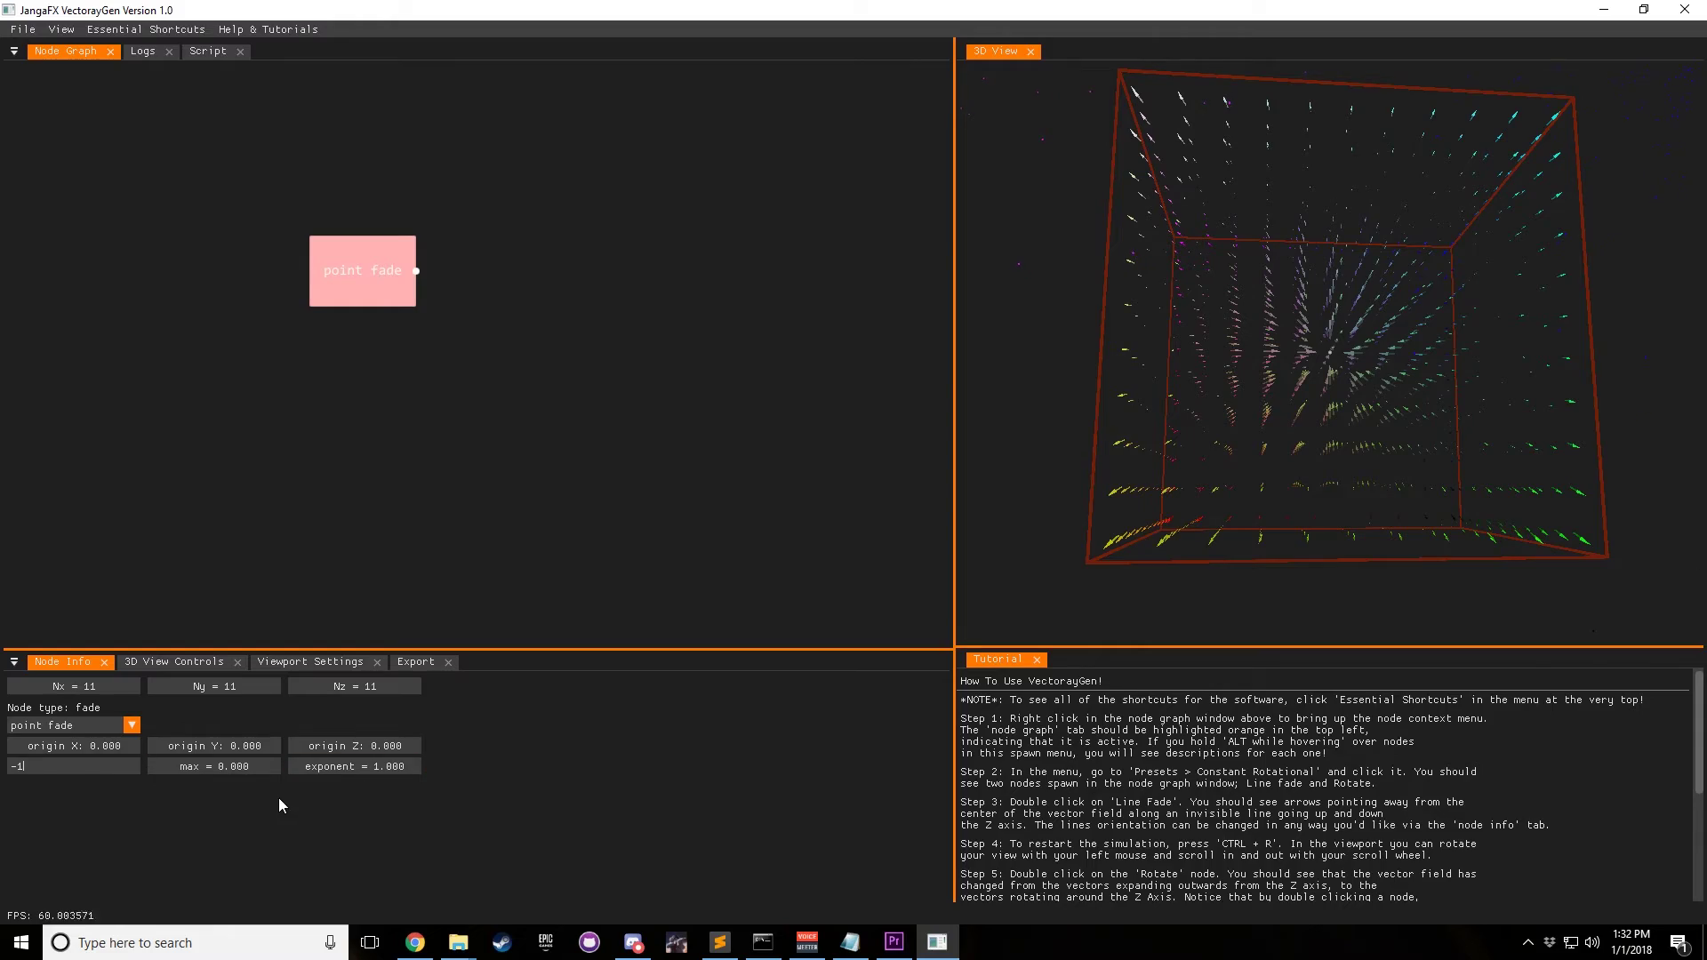
Lower the point fade's max below zero, restart the particle simulation, and adjust the max to -0.430.
drag(222, 770, 185, 770)
mouse_move(1351, 384)
mouse_down()
mouse_move(1330, 379)
mouse_move(1364, 385)
mouse_up()
key(ctrl+r)
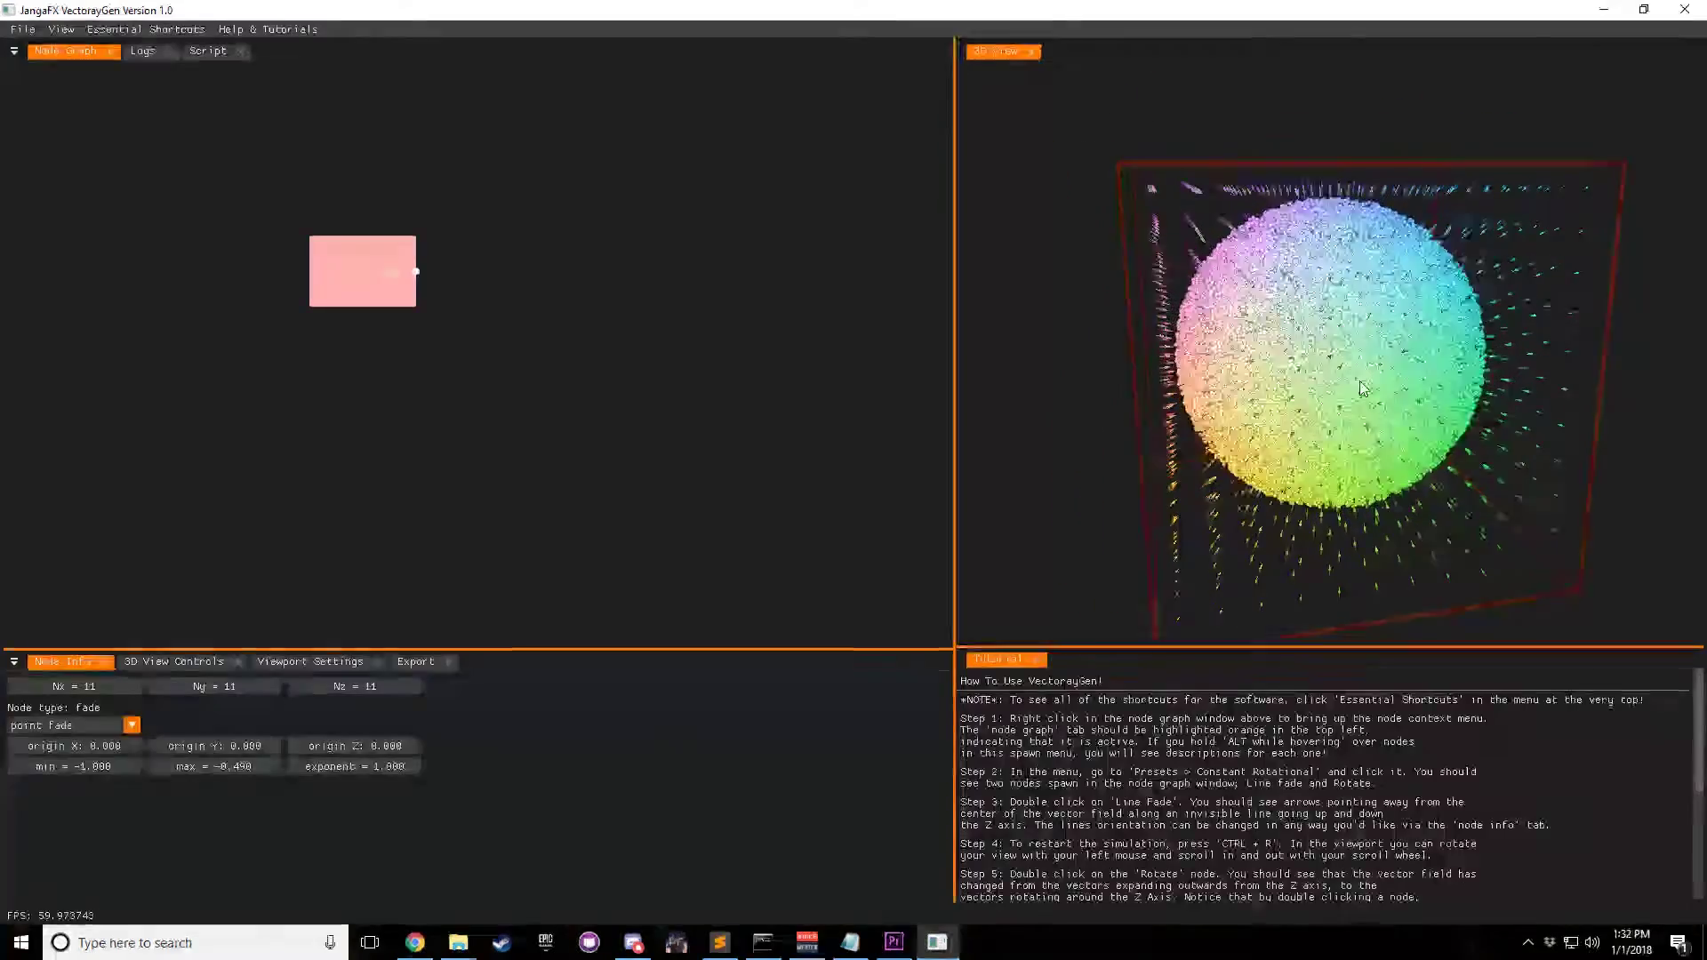
drag(1170, 425, 1146, 428)
mouse_move(247, 766)
mouse_down()
mouse_move(228, 768)
mouse_move(253, 771)
mouse_up()
drag(1256, 514, 1288, 395)
scroll(1321, 389, down, 3)
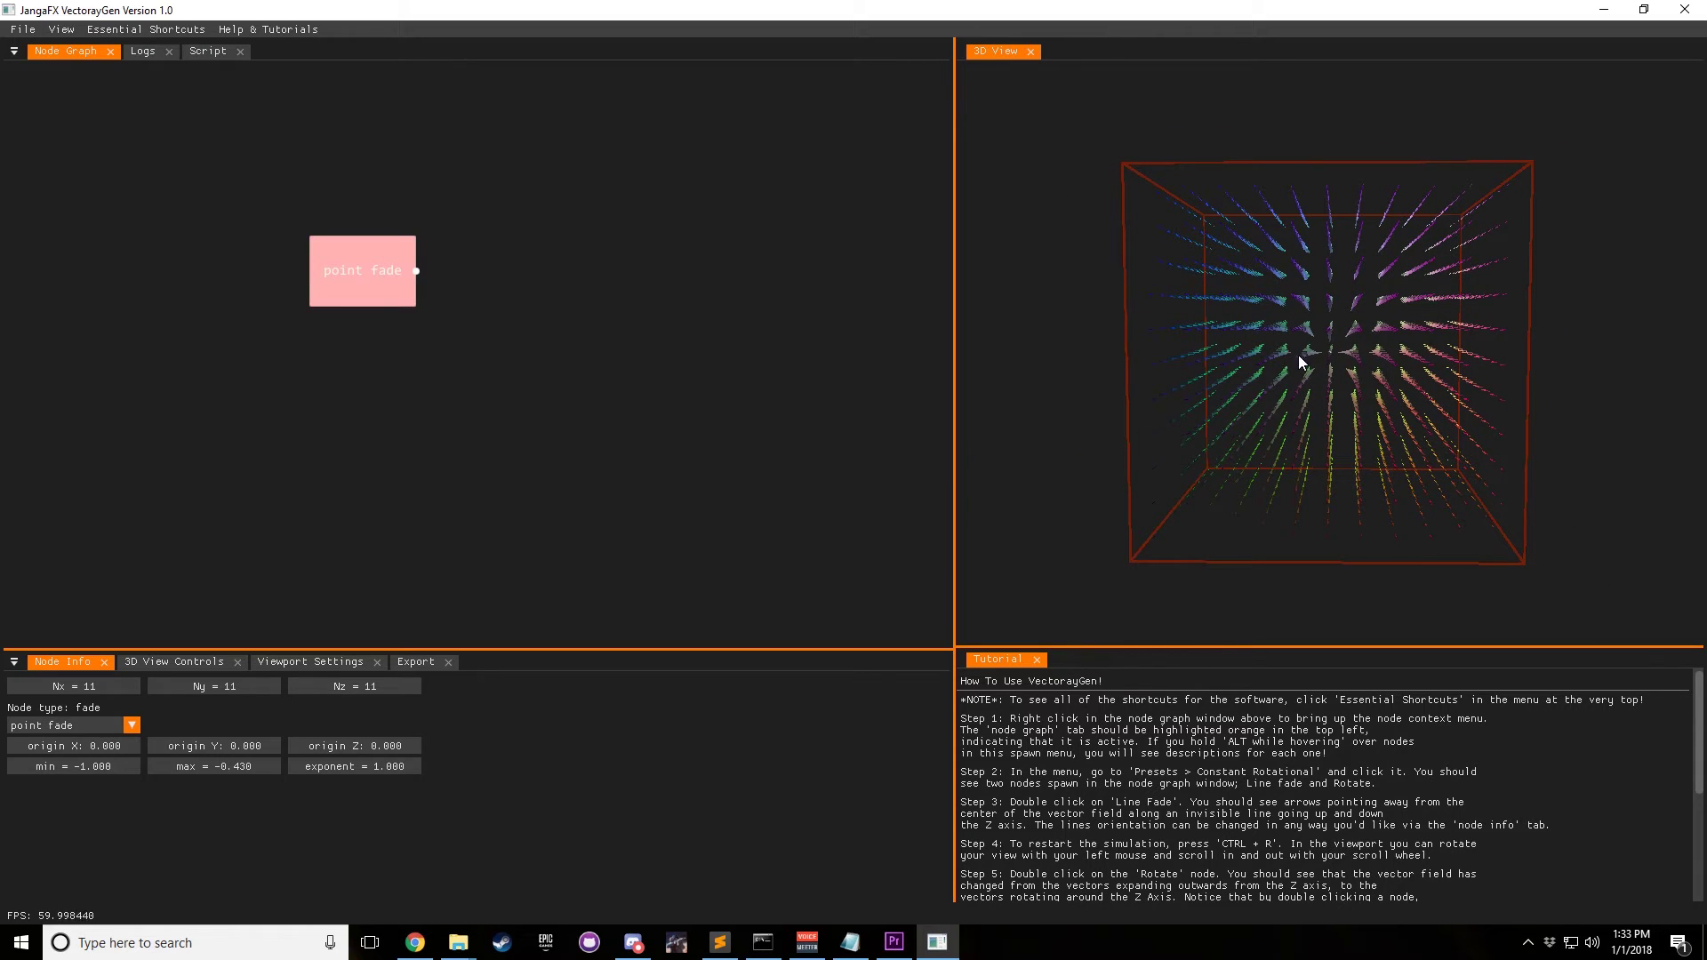
drag(1299, 361, 1306, 405)
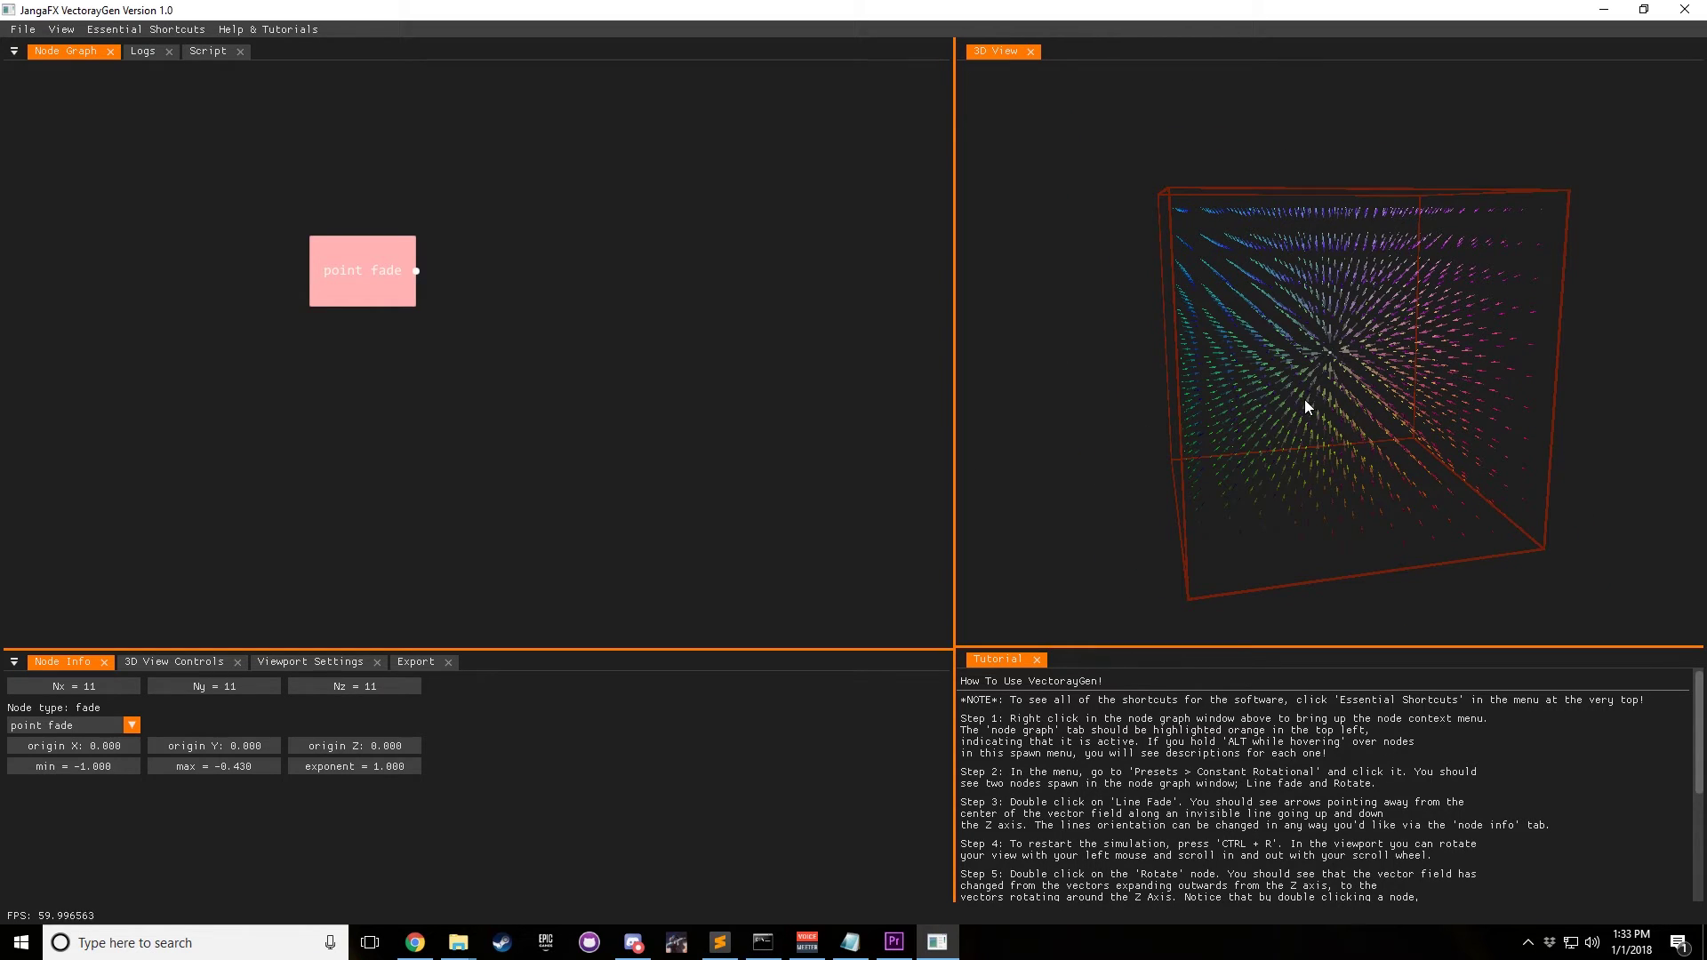
Set the point fade's max to -1 and min to 1, and restart the particle simulation.
click(213, 770)
double_click(238, 765)
text(1)
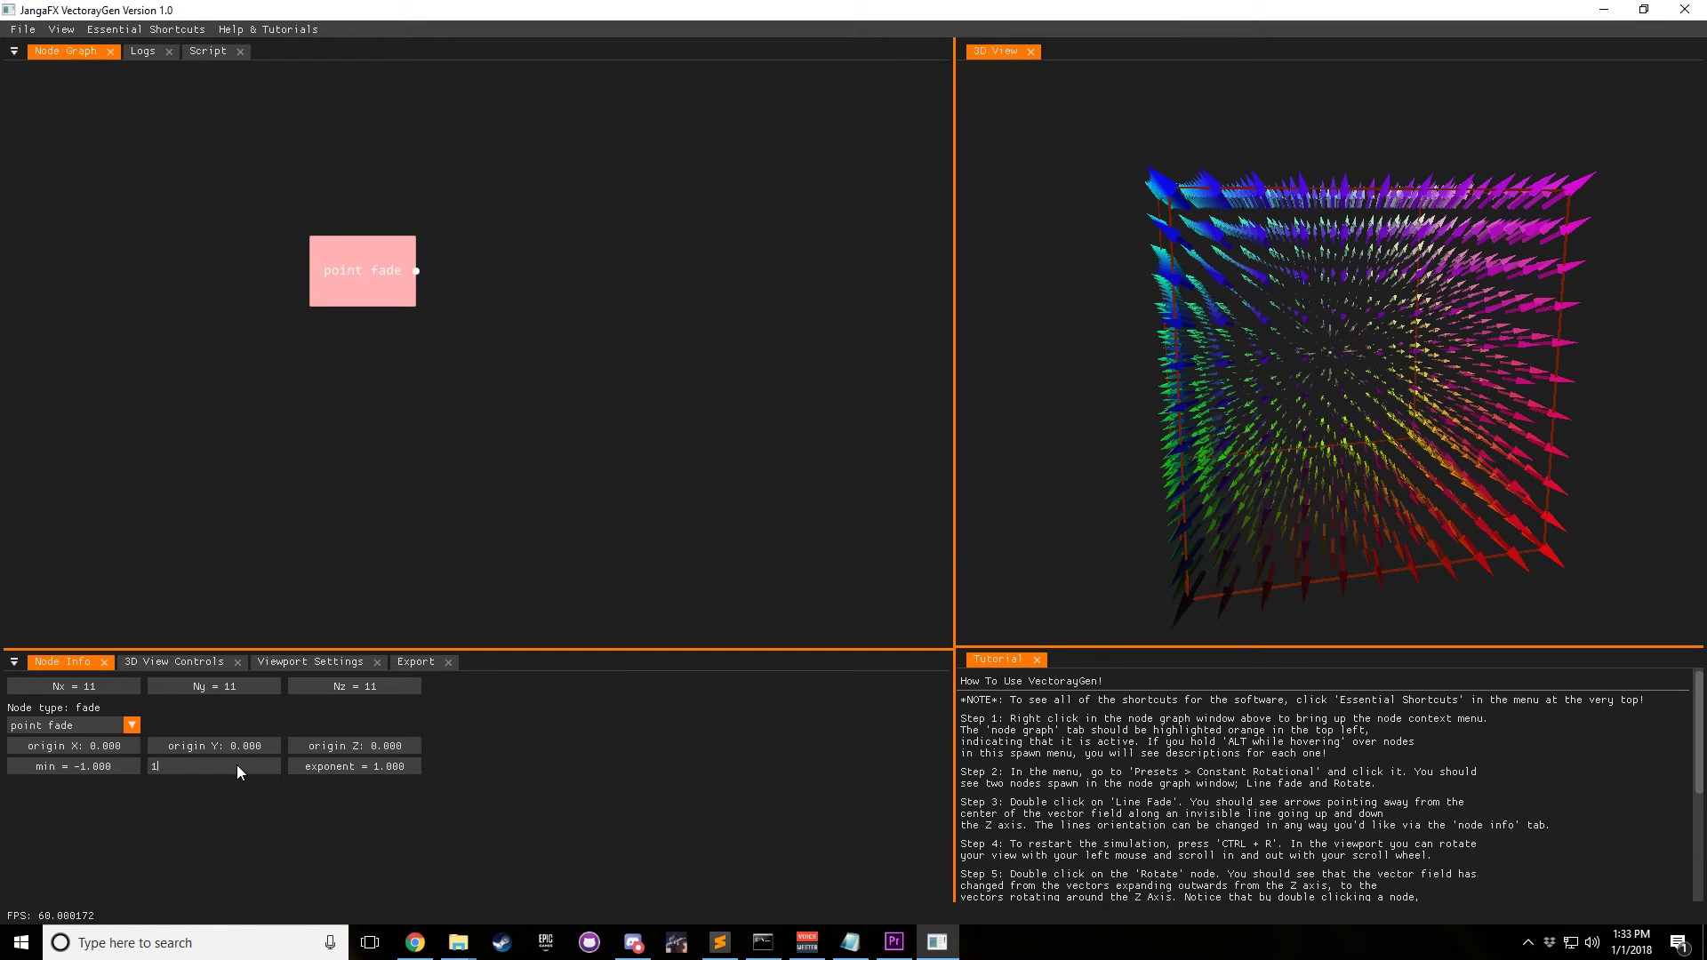
text(1)
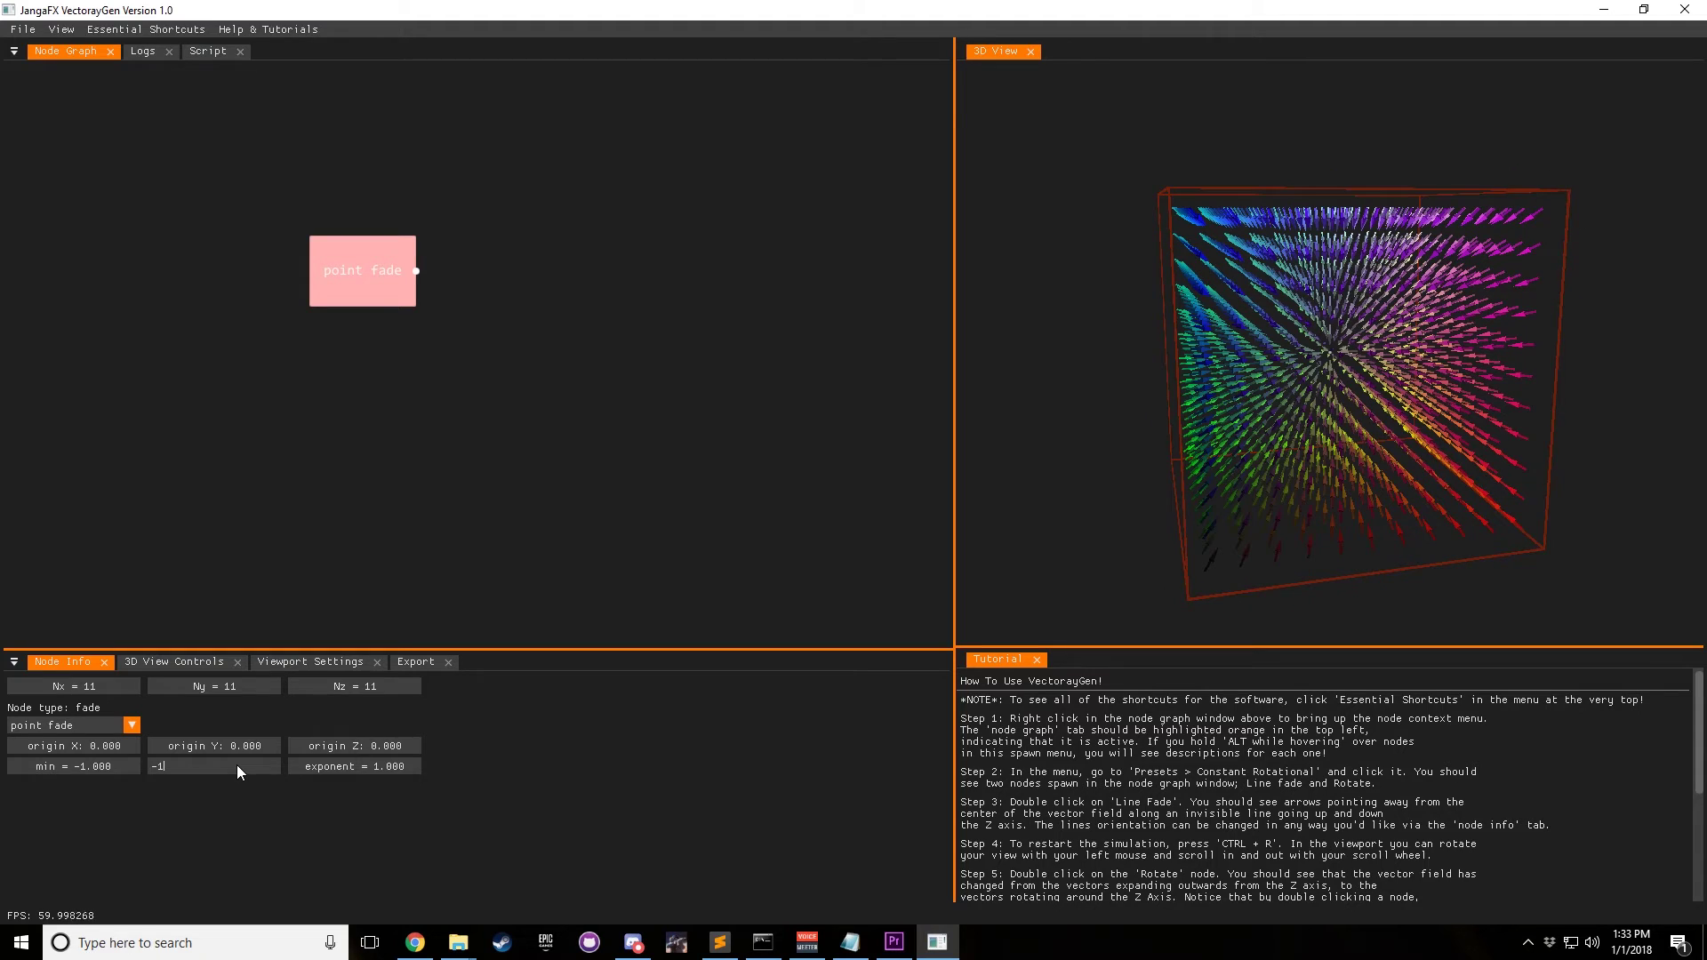
double_click(105, 771)
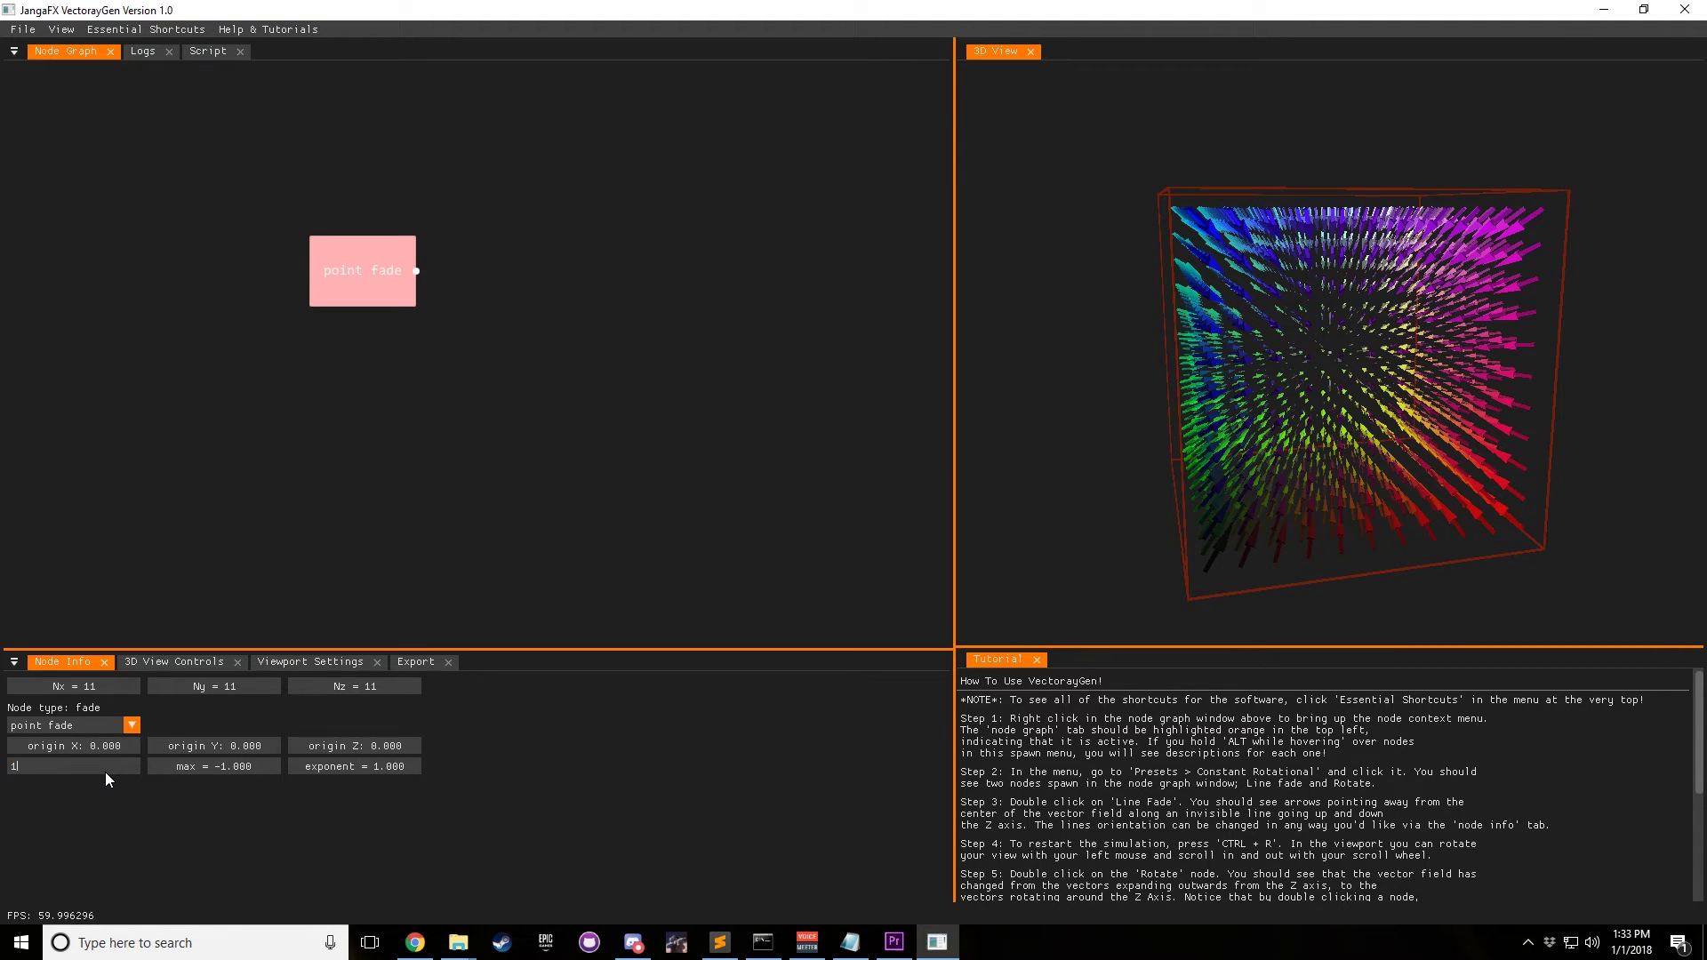
drag(1333, 461, 1378, 397)
key(ctrl+r)
scroll(1344, 417, up, 4)
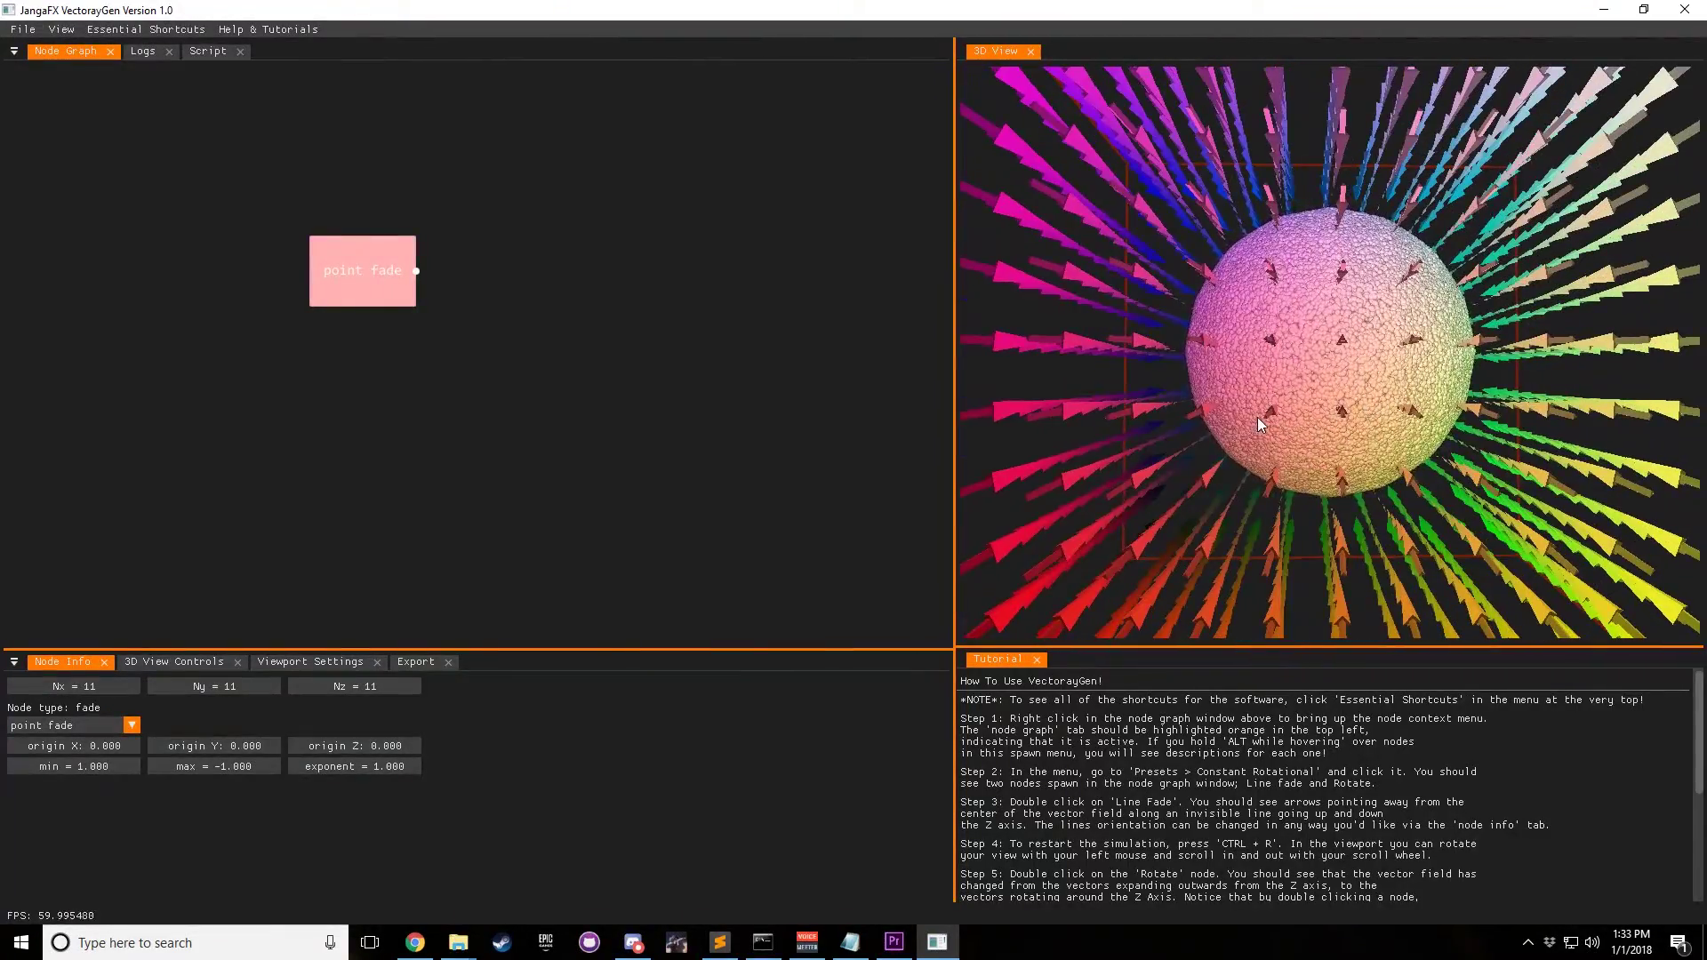
Raise the point fade's exponent to 2.420 and restart the particle simulation to check its effect on the sphere.
drag(392, 765, 519, 769)
scroll(1139, 499, down, 3)
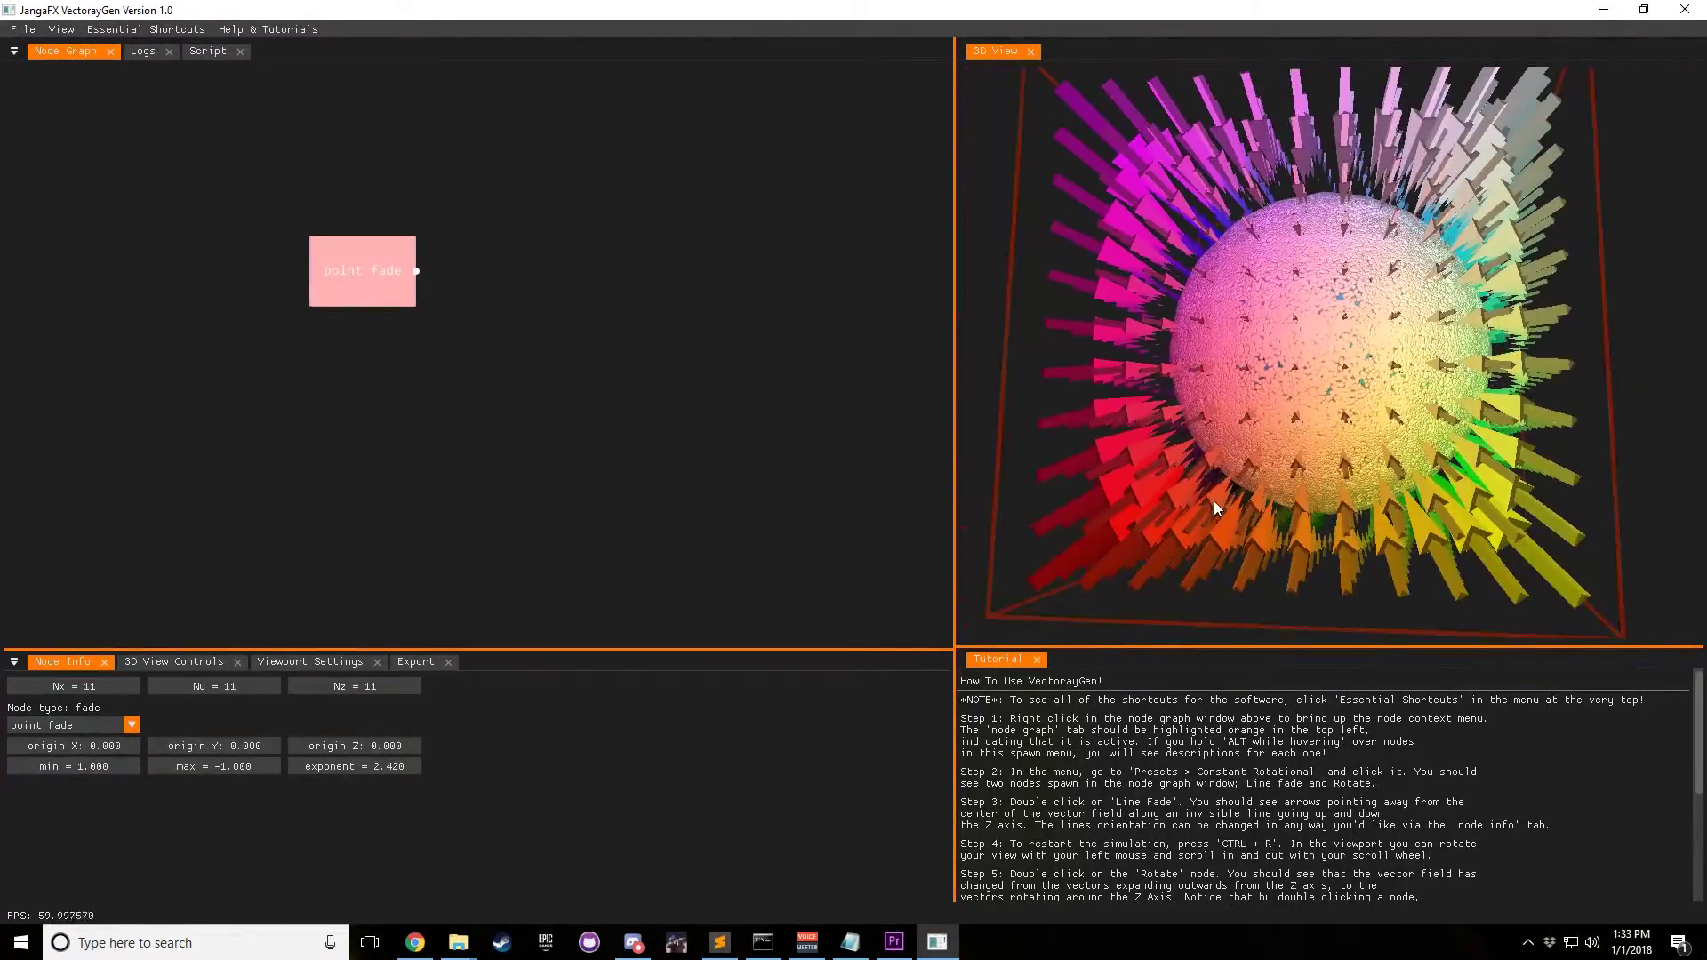
drag(1294, 484, 1264, 408)
key(ctrl+r)
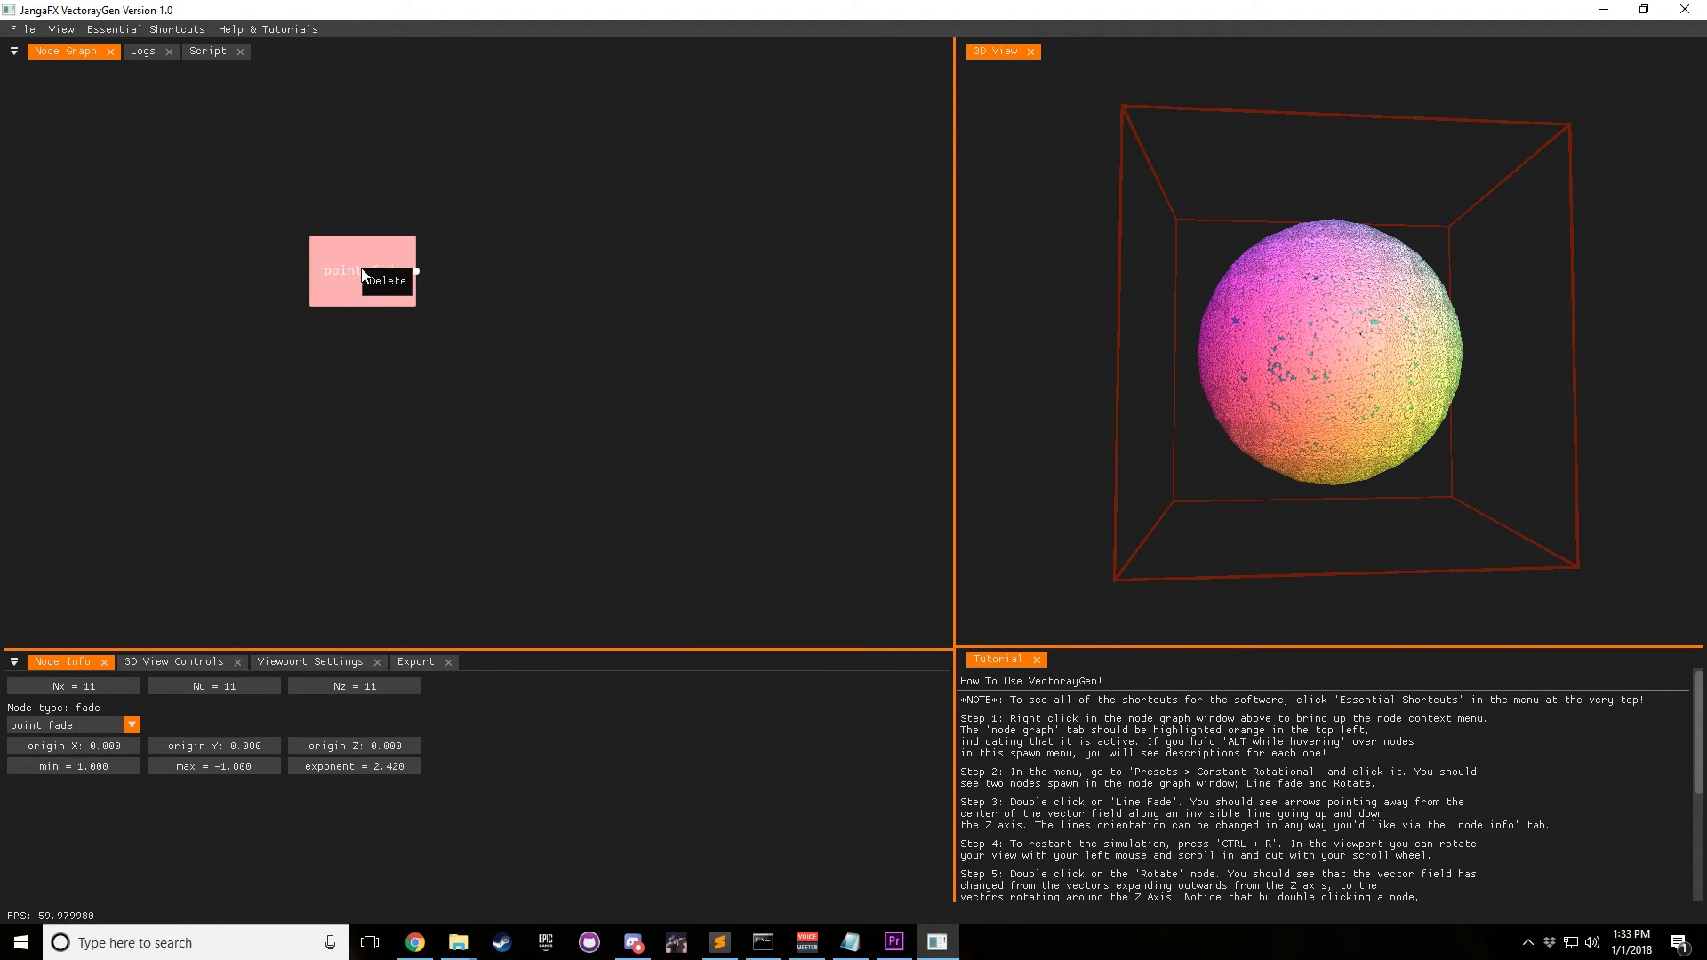
Delete the point fade node, add a new fade node, and change its type to line fade.
click(364, 277)
right_click(347, 223)
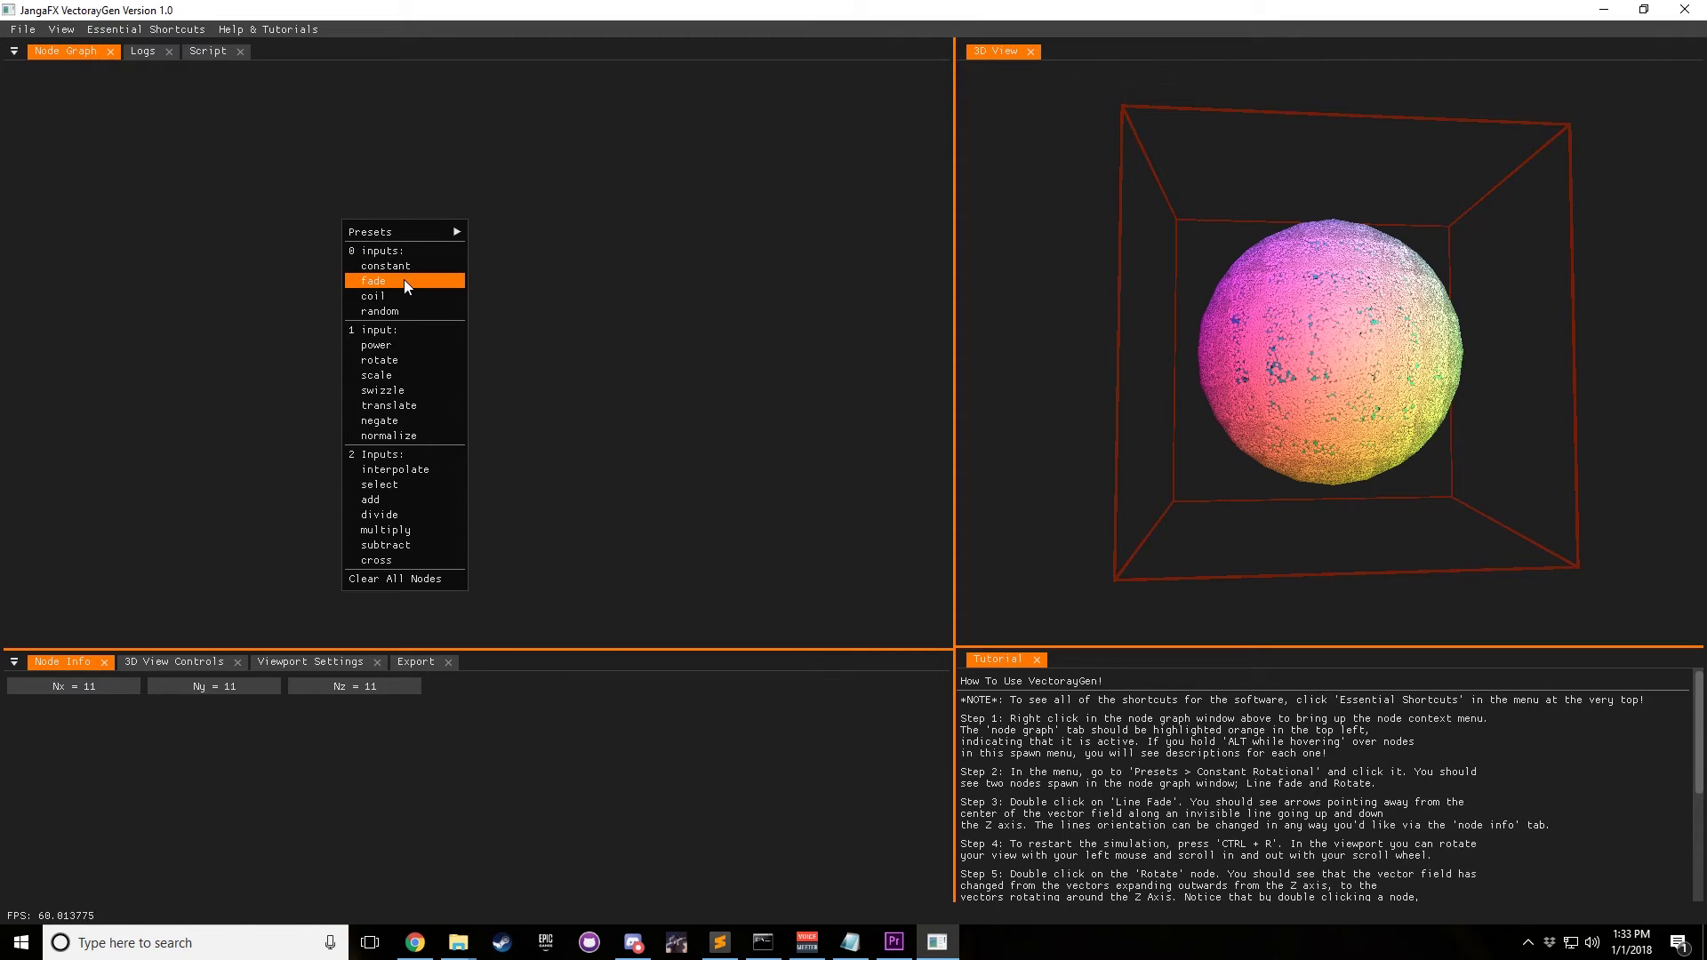
click(404, 279)
click(355, 215)
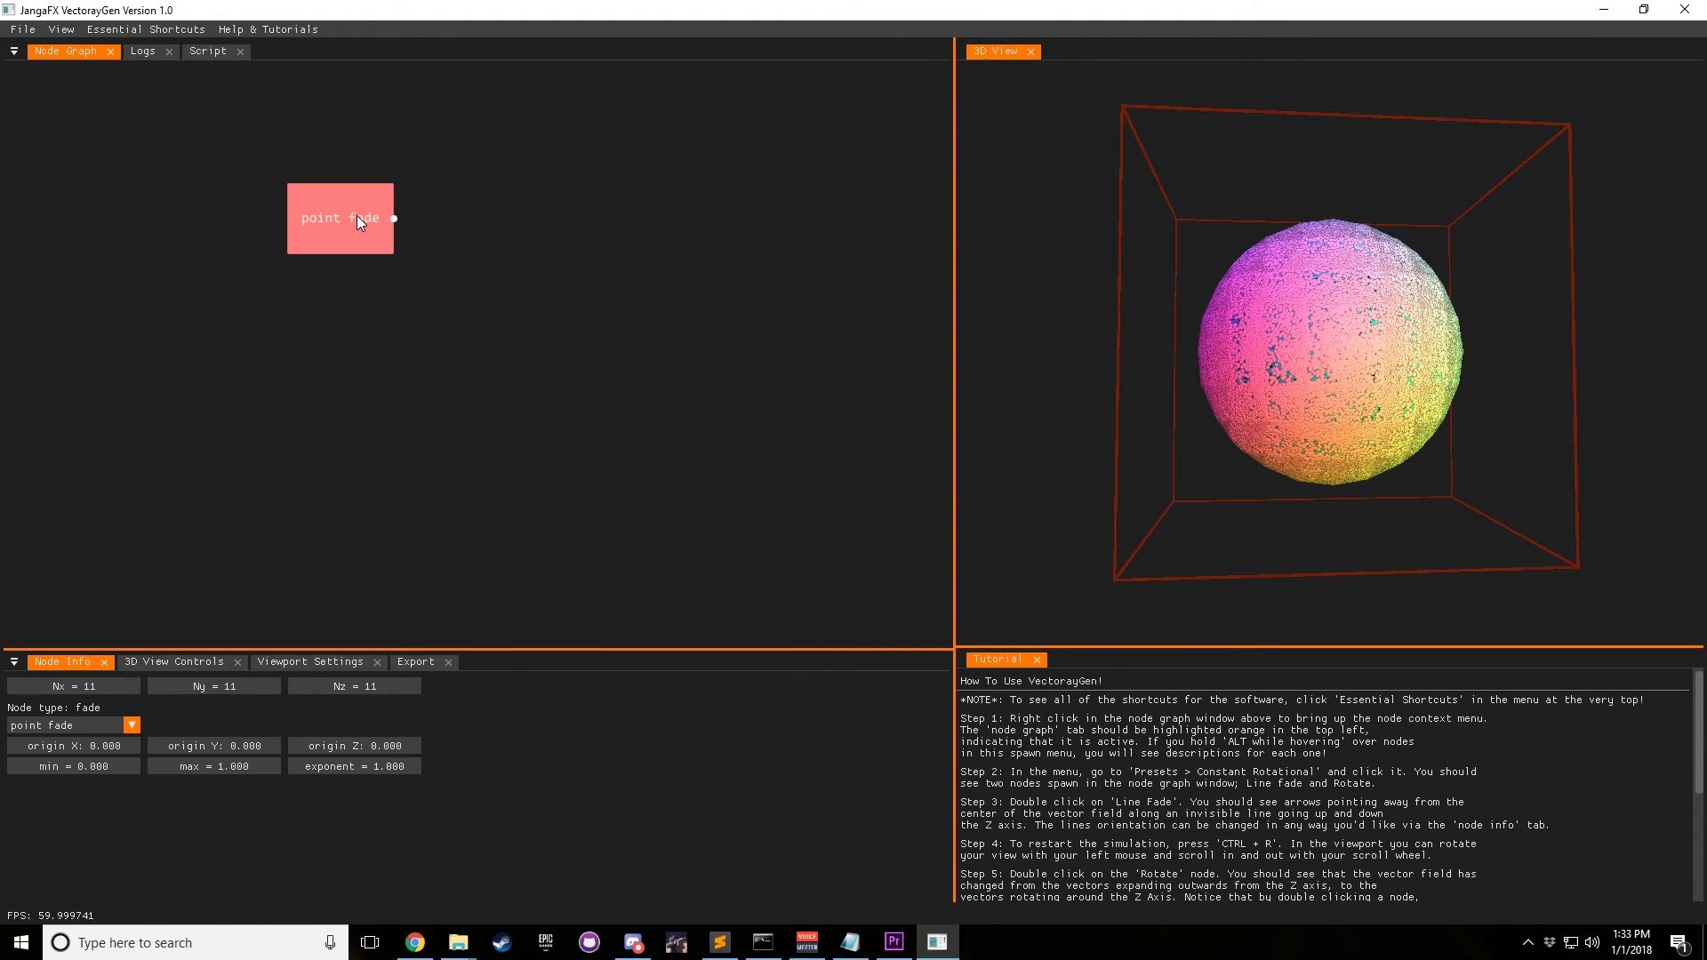
click(77, 727)
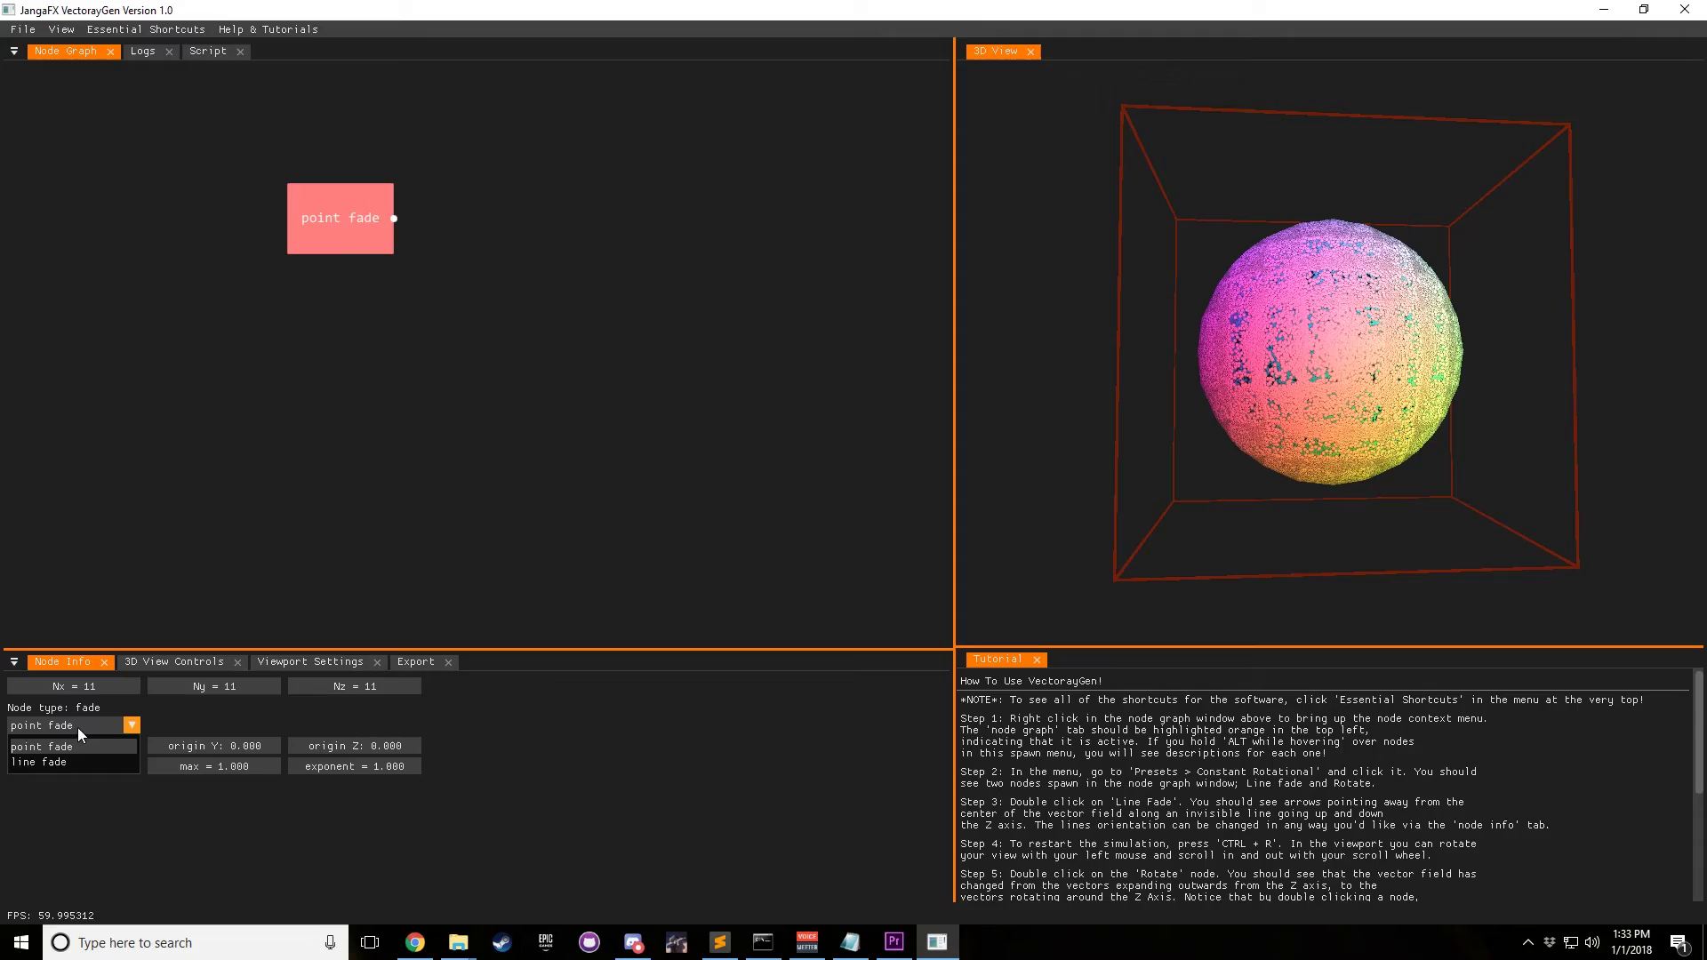
click(58, 765)
Restart the particle simulation, display the line fade node's vector field, and examine its arrows from the side and along the line.
drag(1428, 340, 1432, 380)
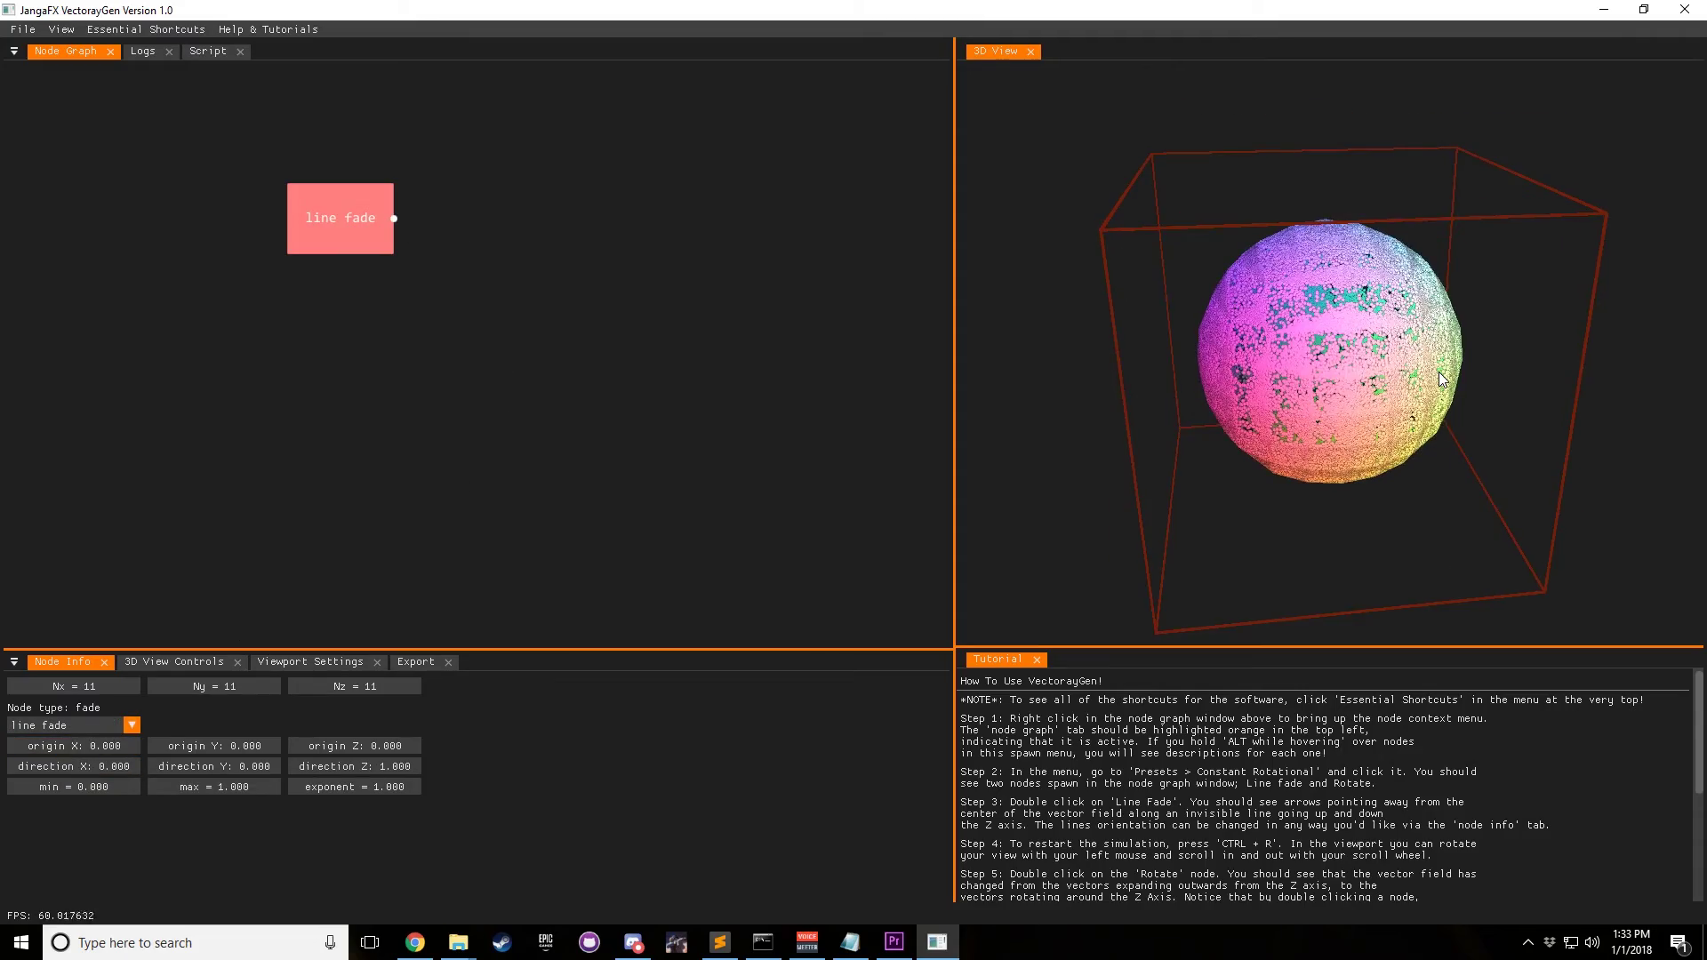
key(ctrl+r)
double_click(332, 206)
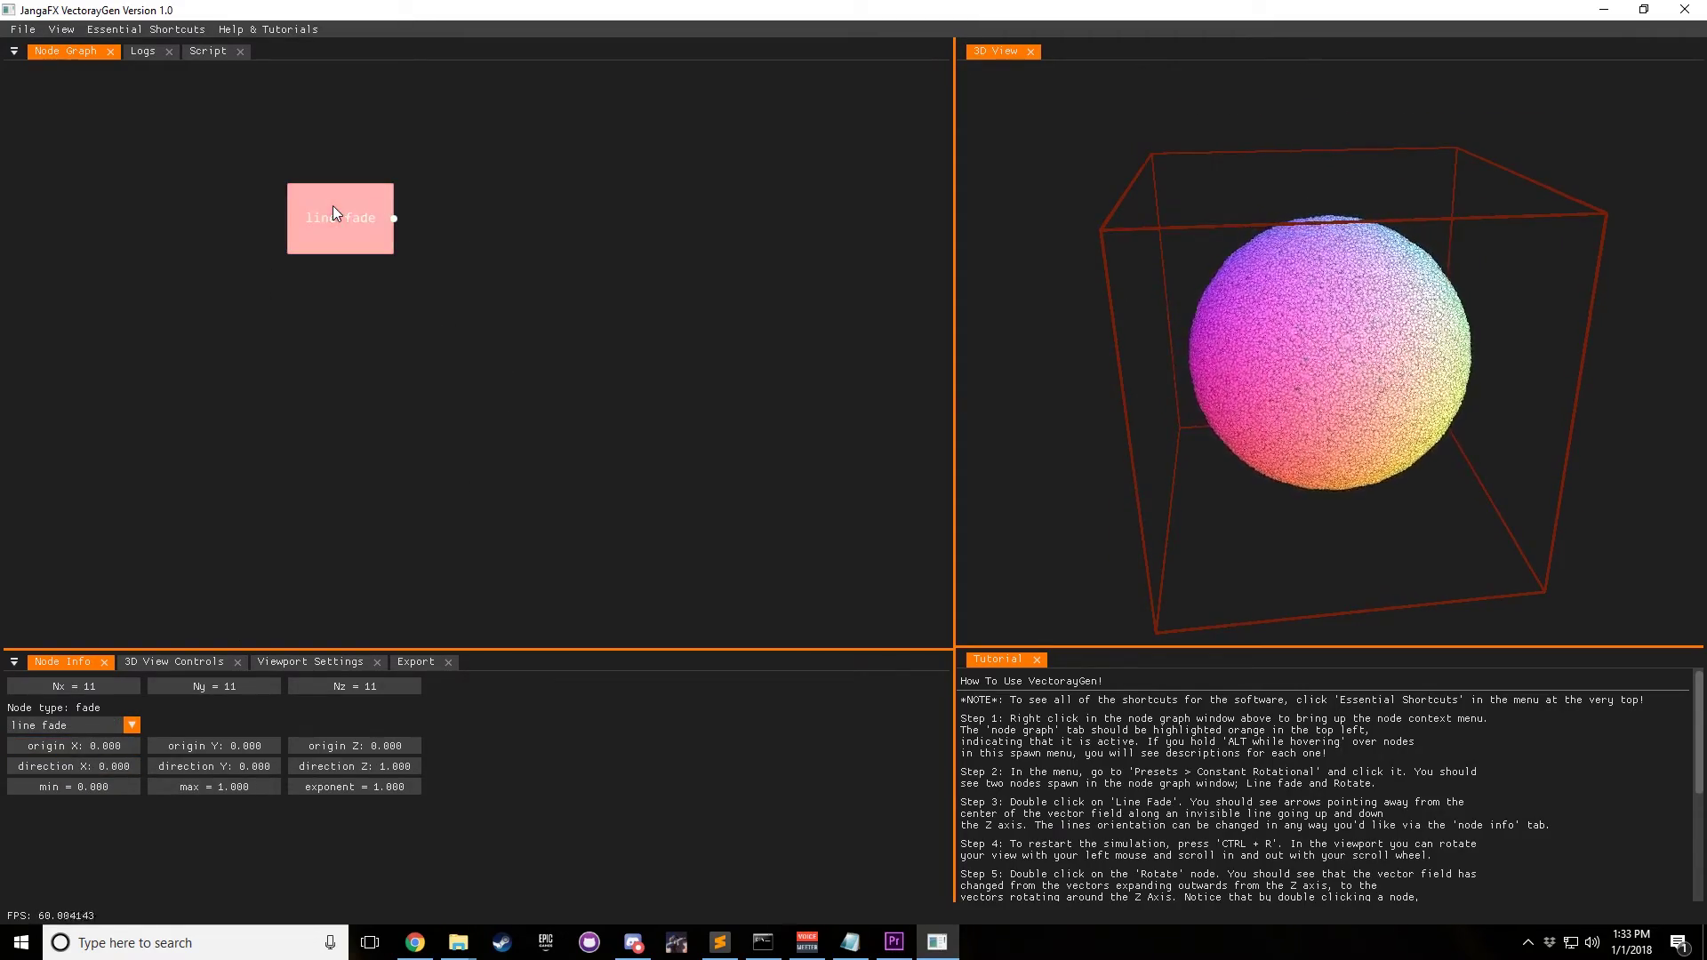
drag(1497, 375, 1447, 435)
drag(1294, 354, 1321, 270)
scroll(1319, 325, down, 5)
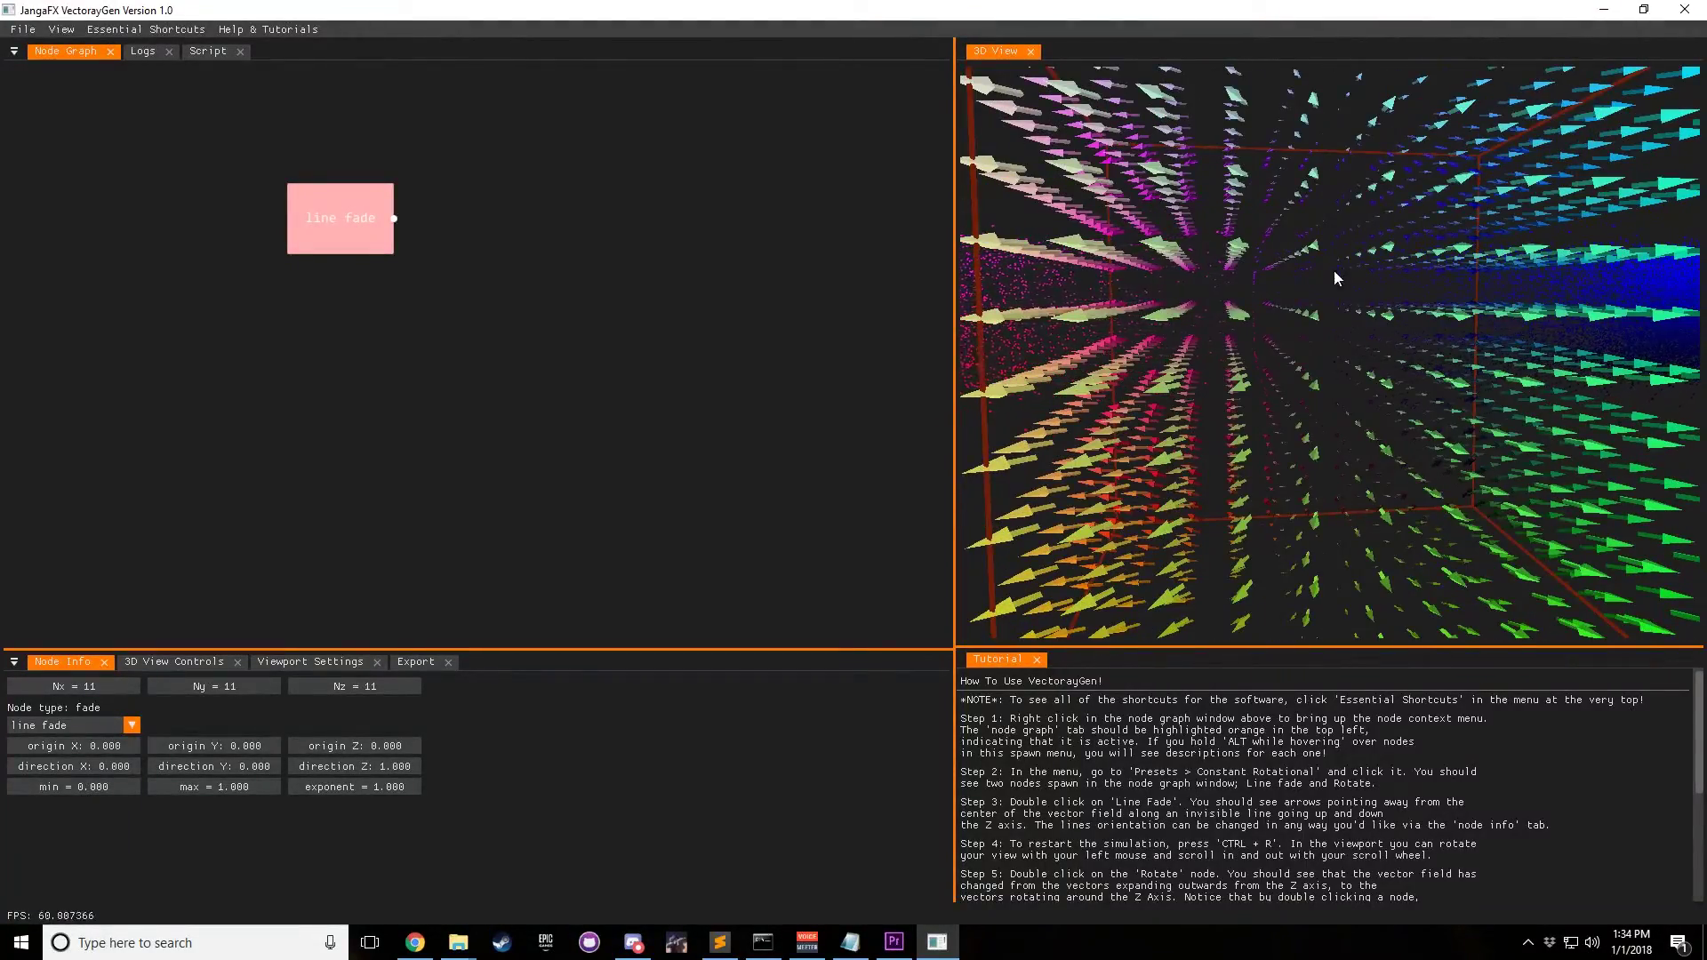
drag(1325, 586, 1331, 413)
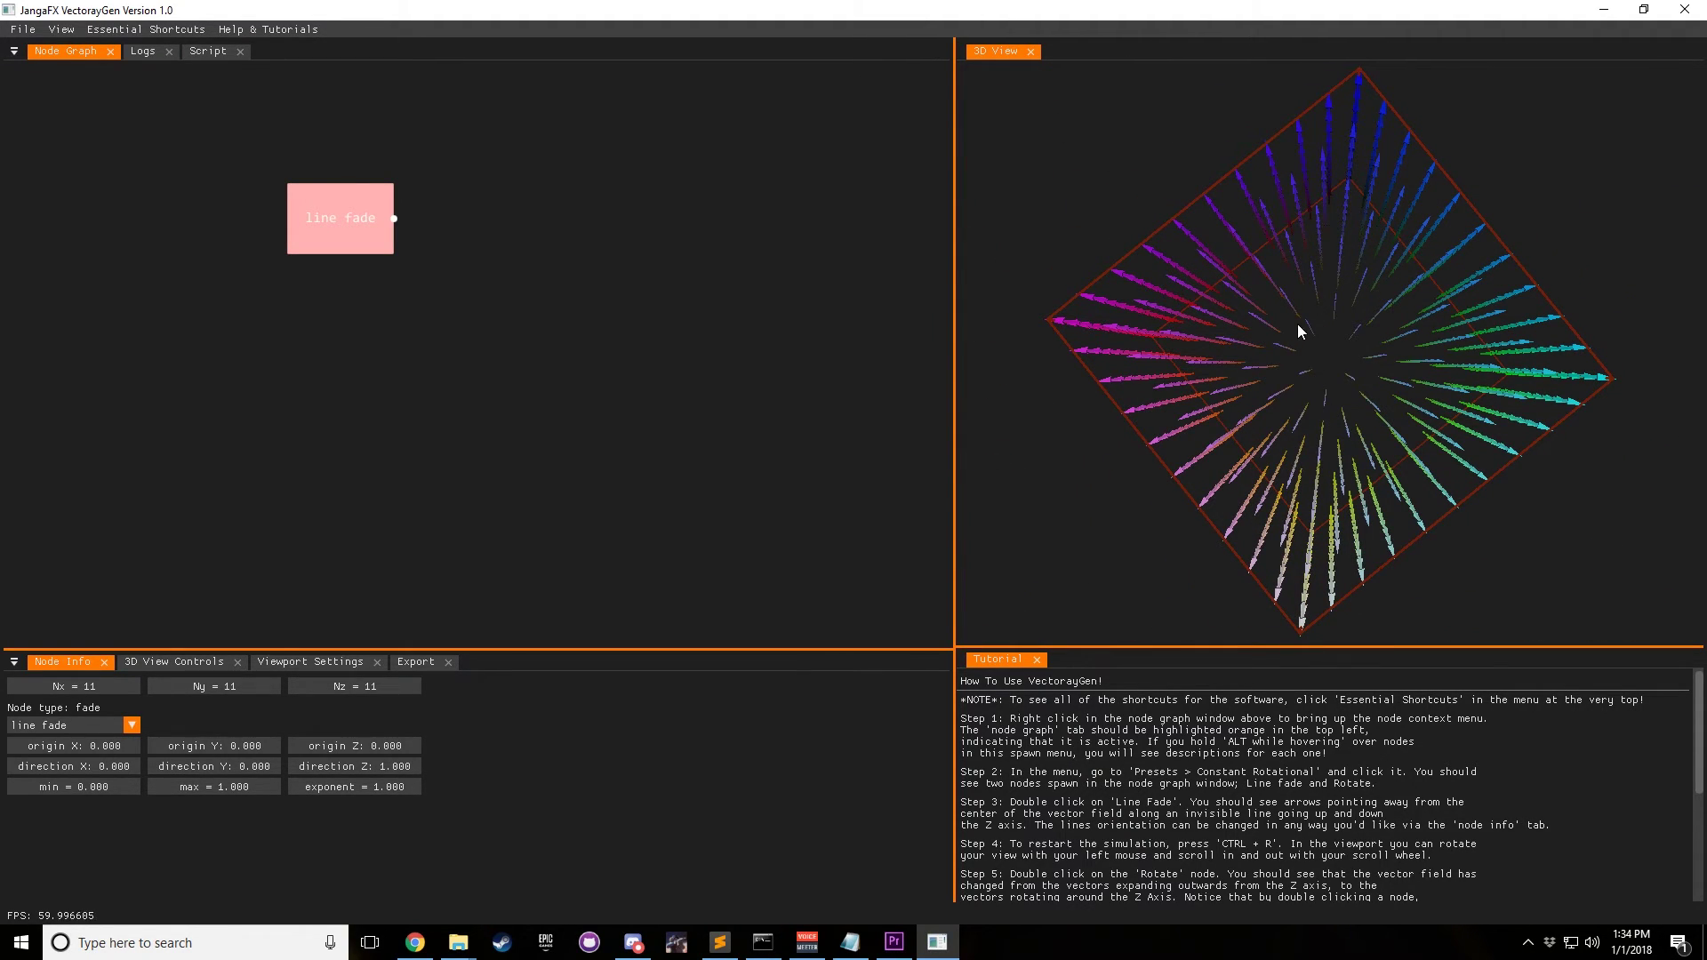
drag(1416, 366, 1411, 364)
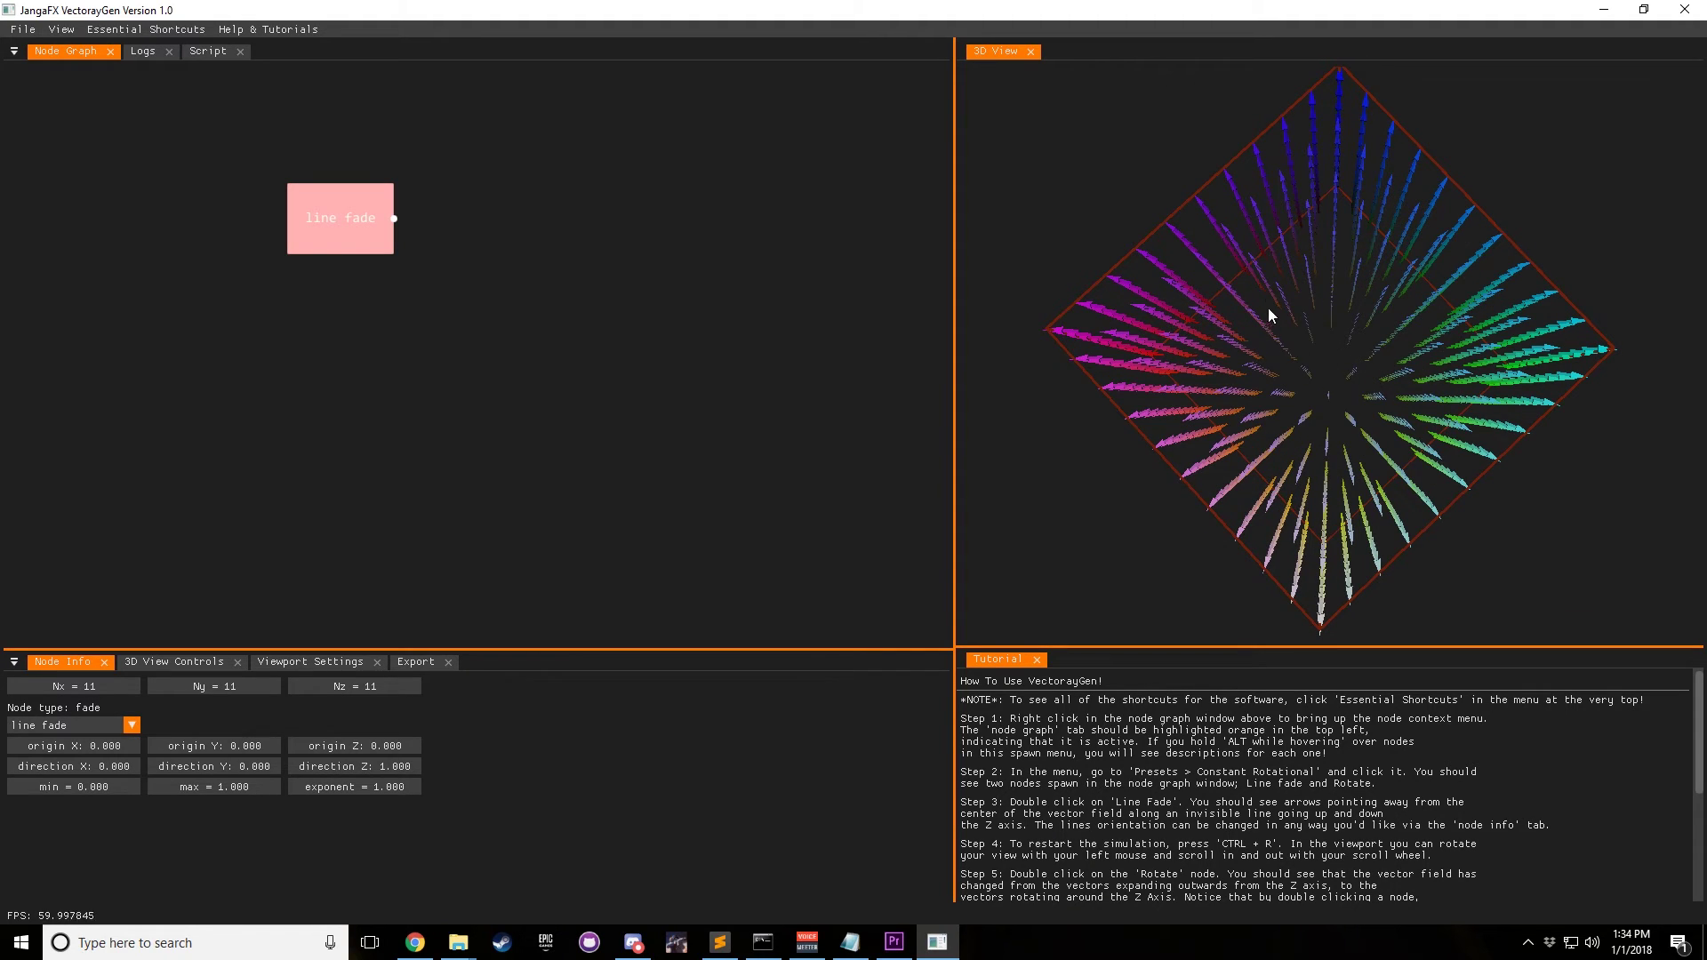
drag(1123, 506, 1327, 355)
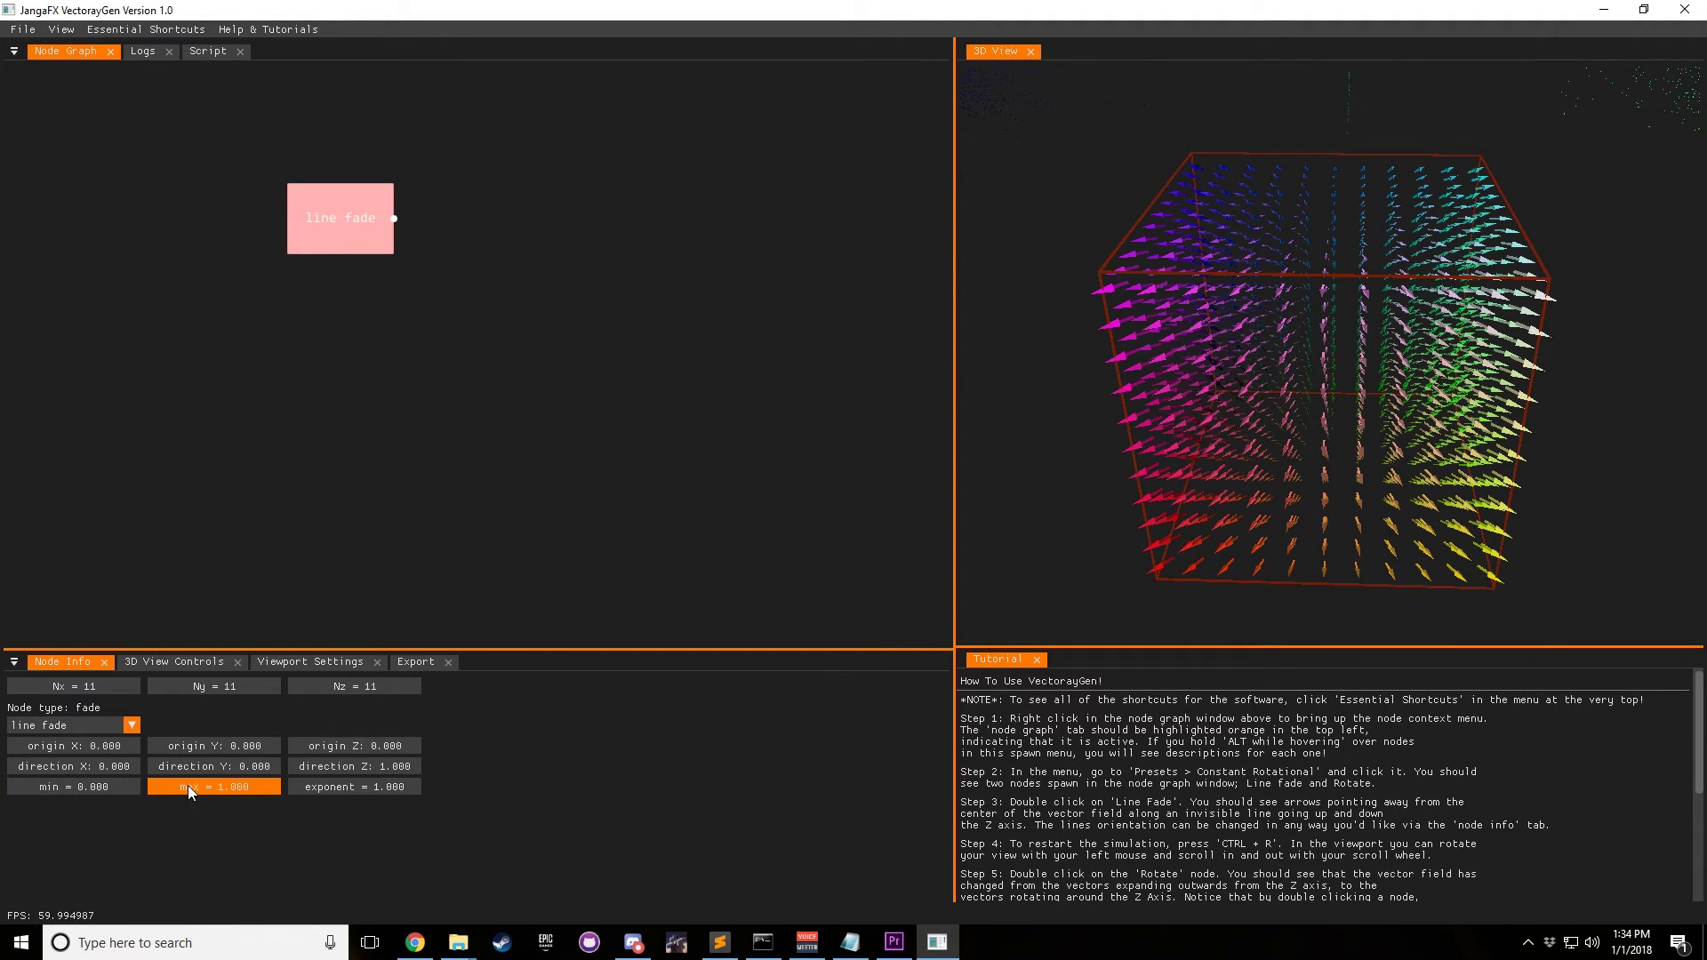
Set the line fade's max and min to -1, and restart the simulation to view the particles along the line.
text(-1)
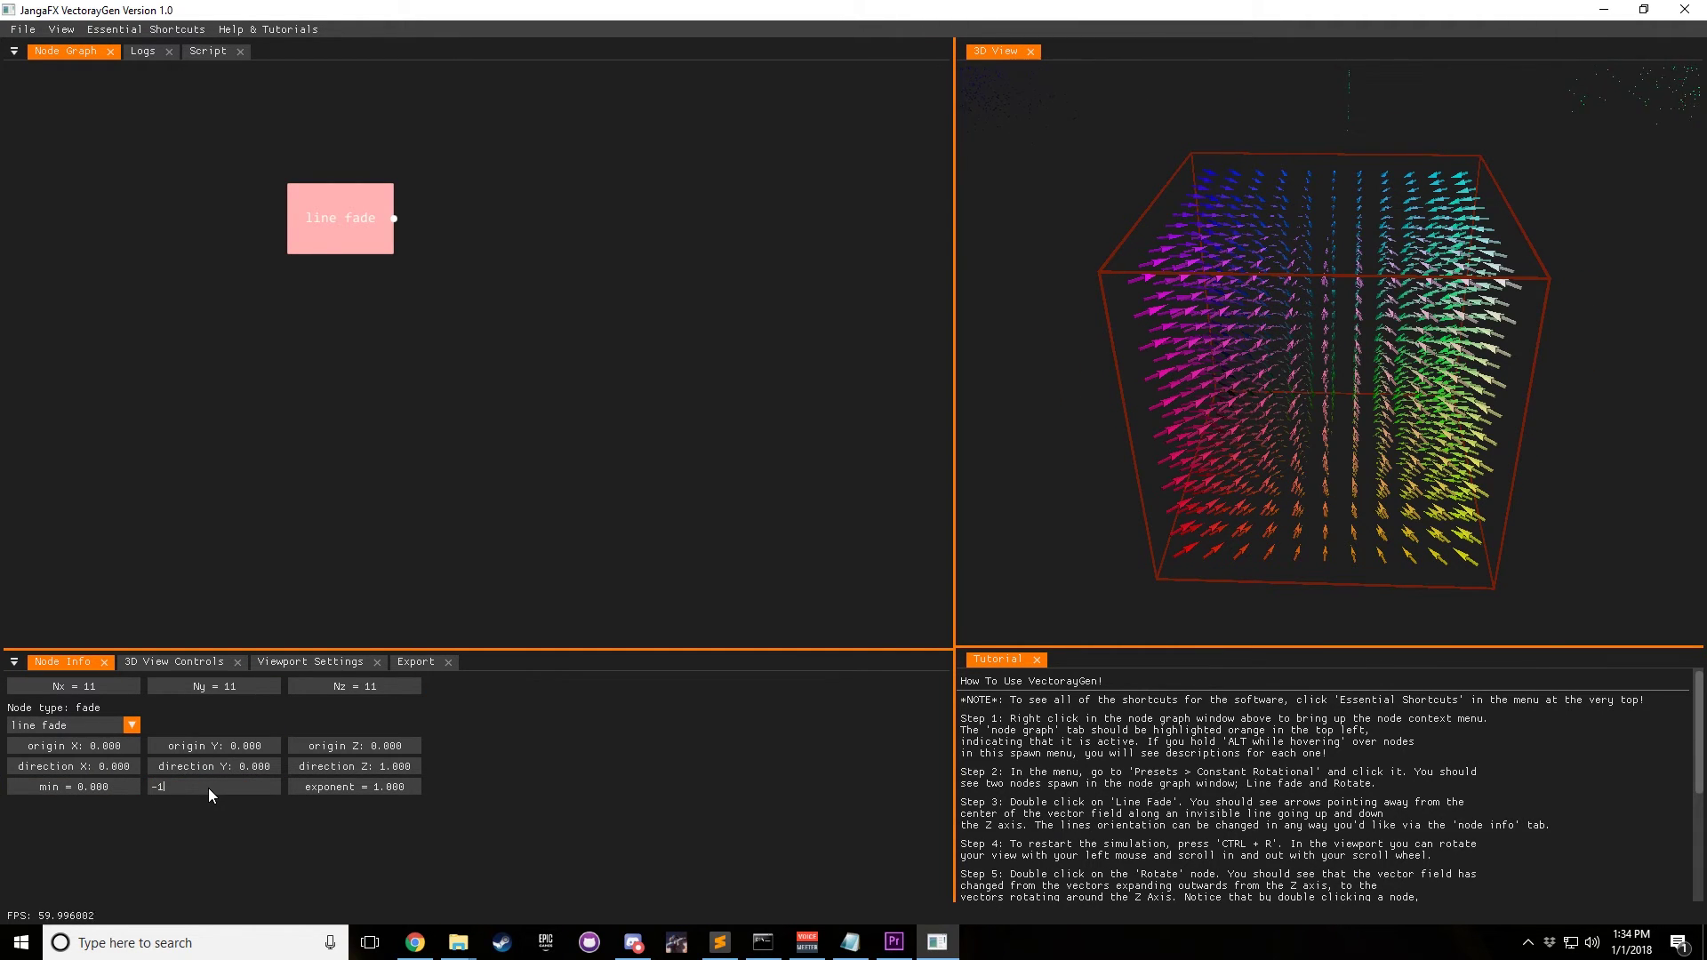
double_click(103, 784)
text(-1)
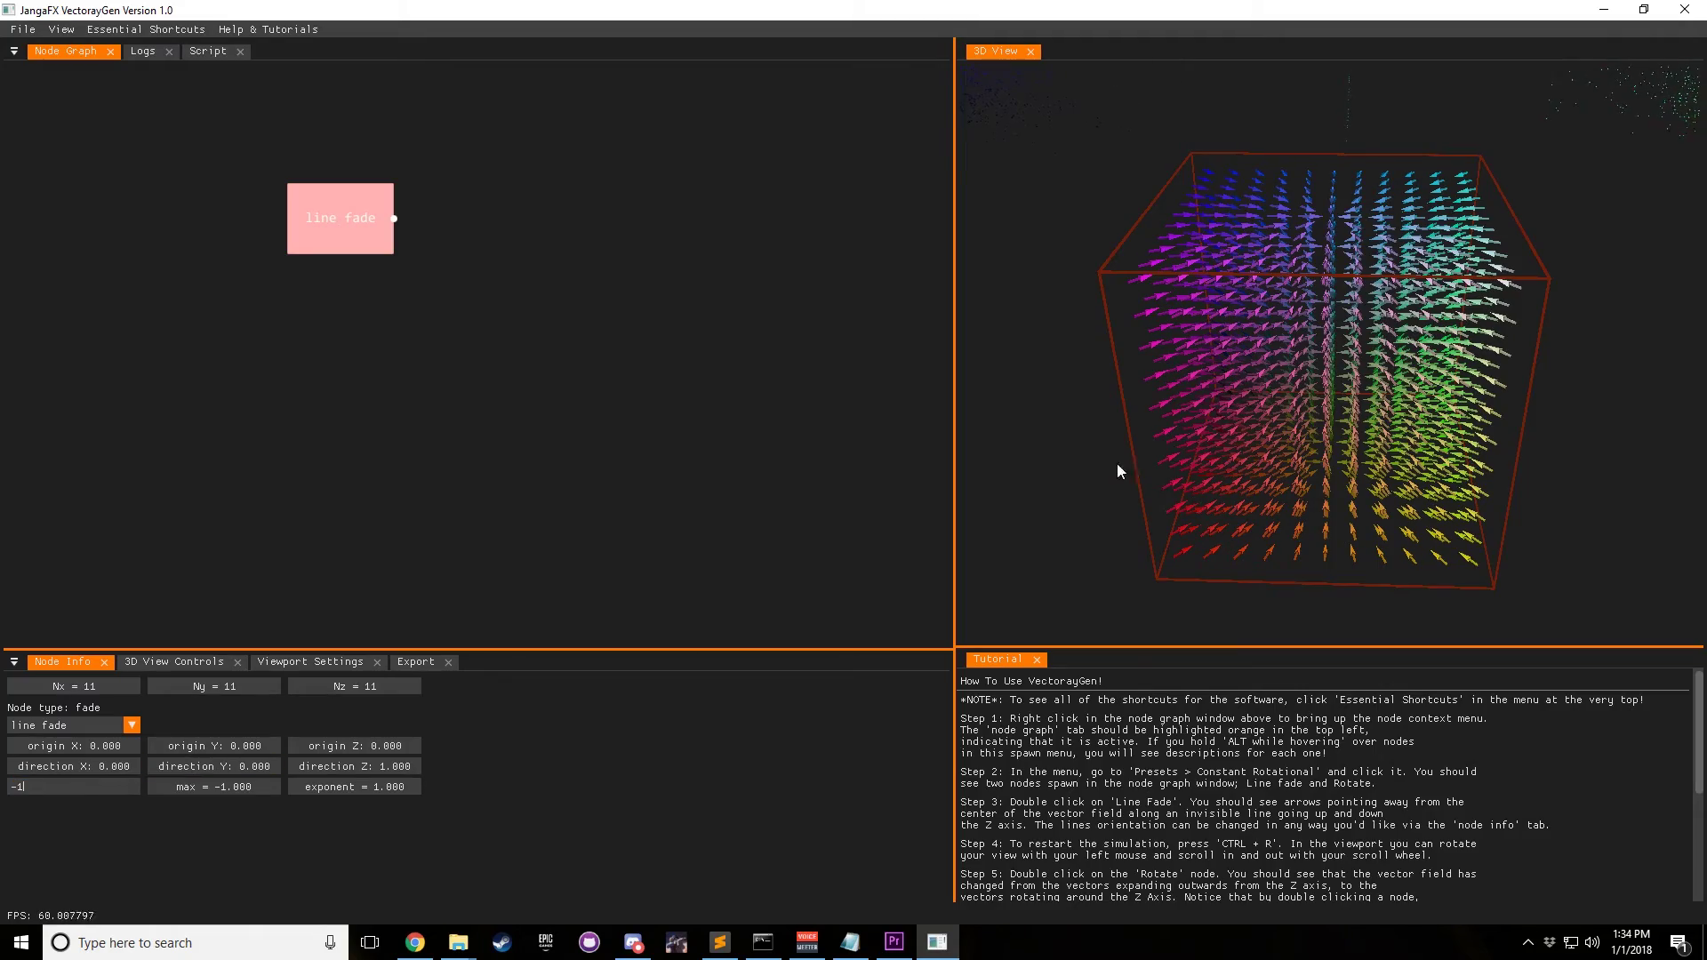
key(Return)
scroll(1370, 427, up, 5)
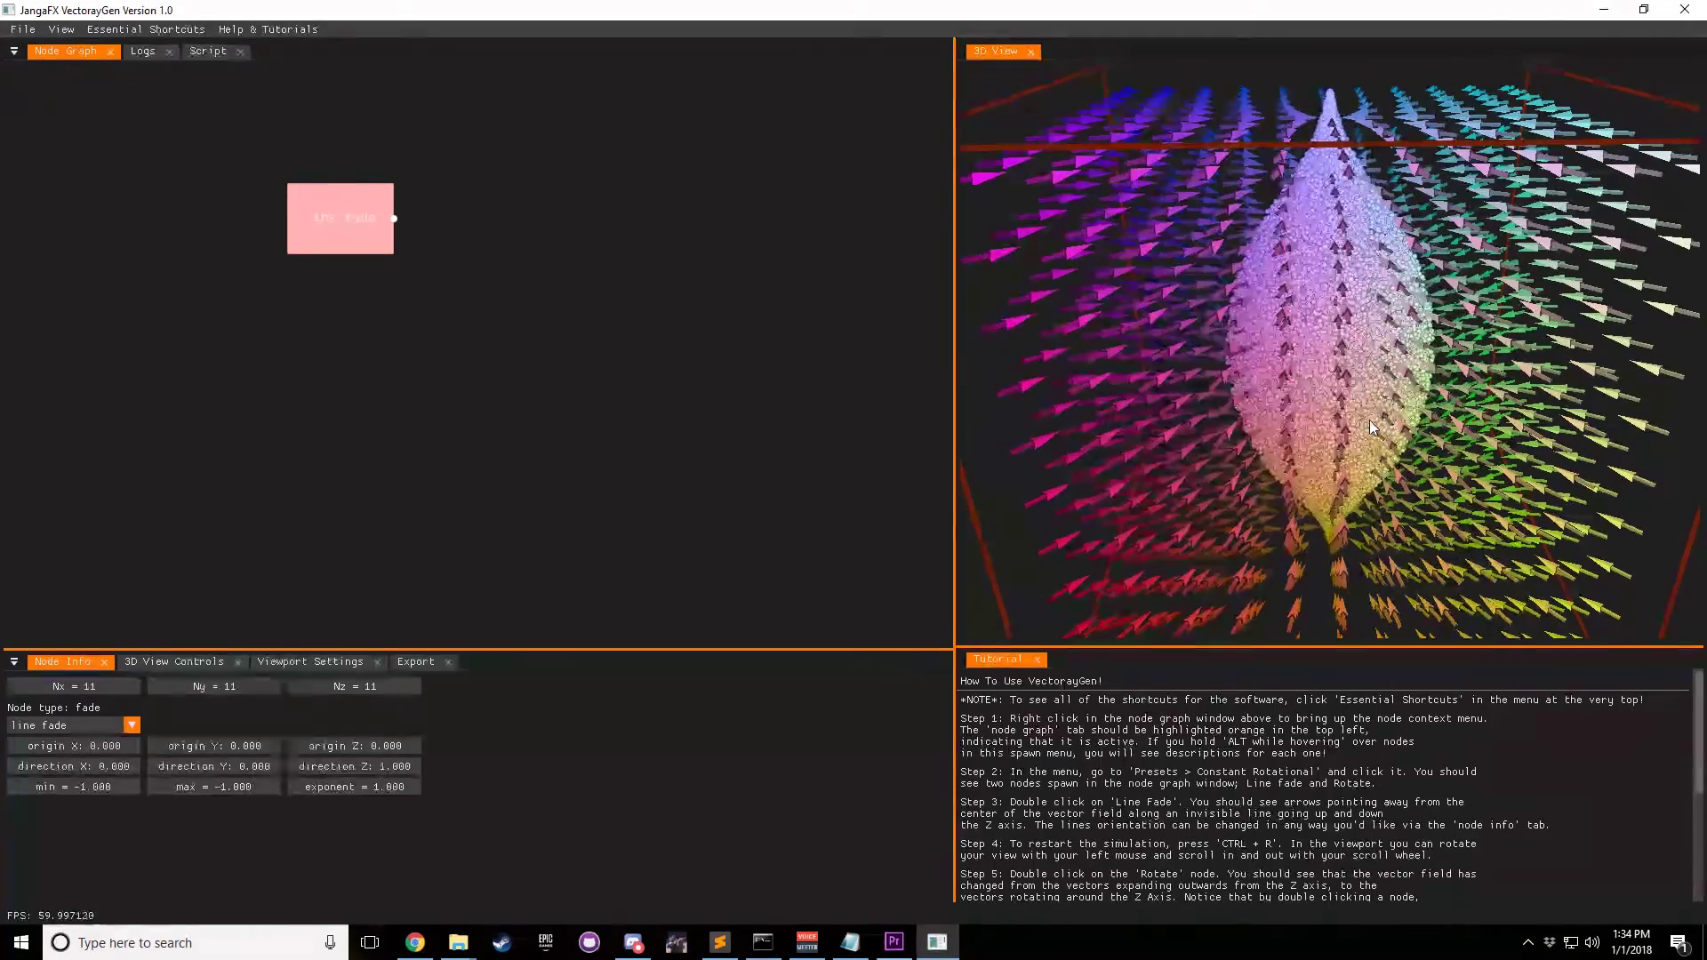
scroll(1367, 413, down, 5)
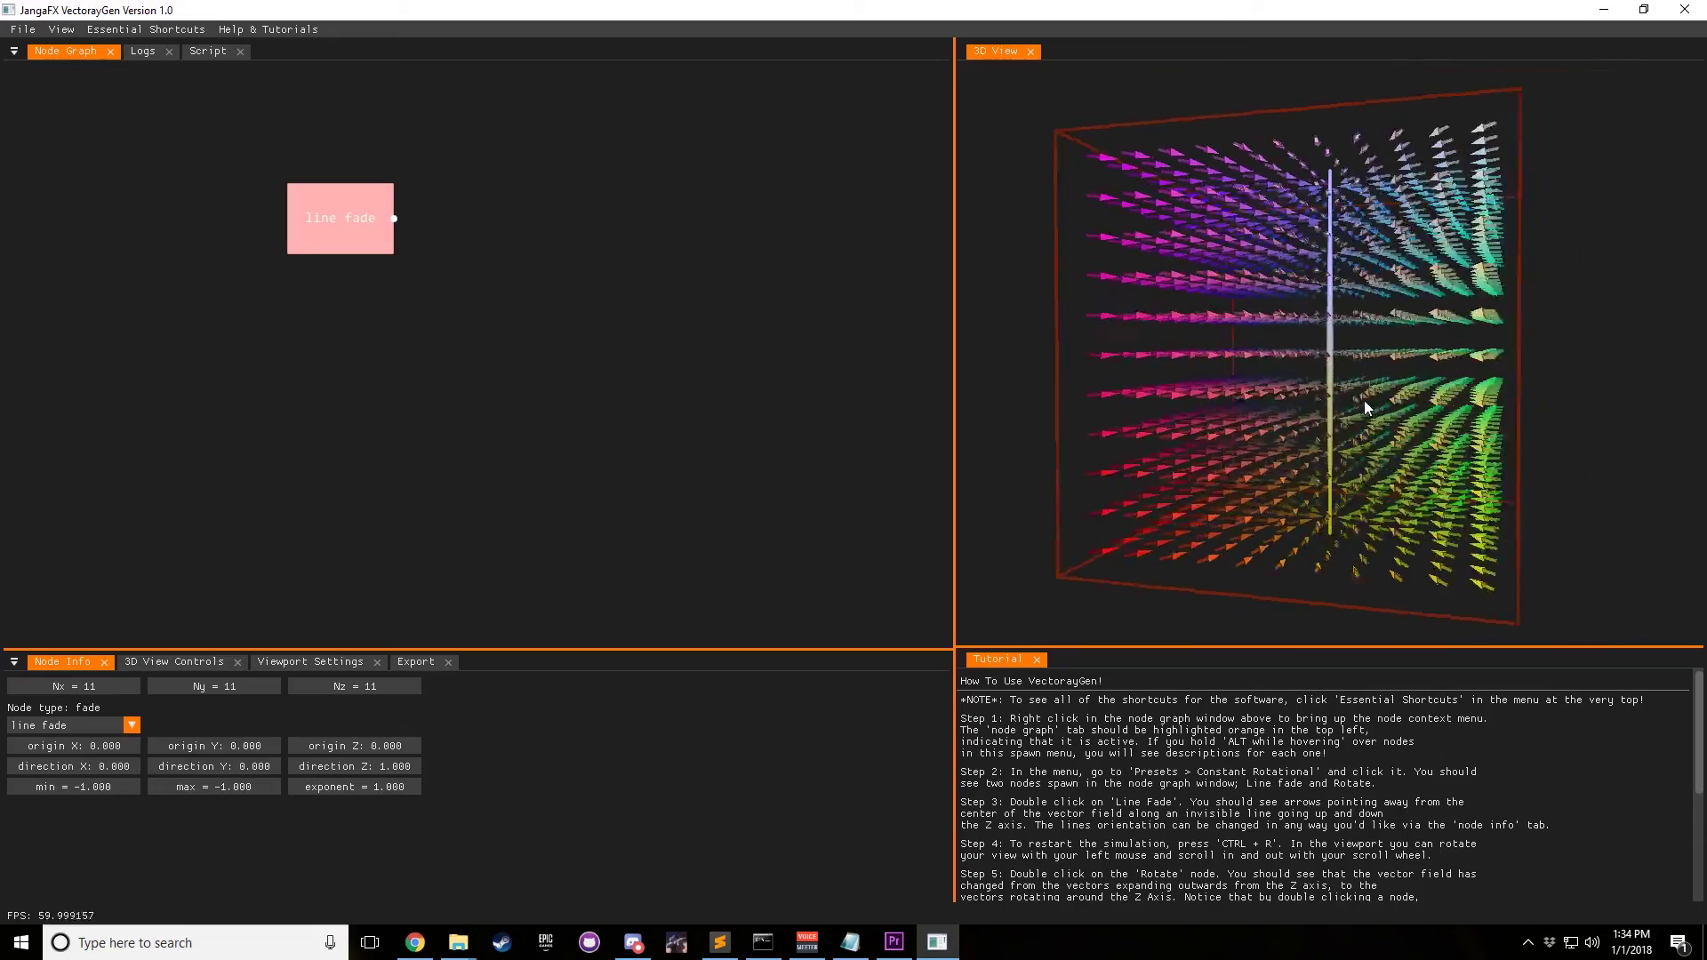
drag(1367, 408, 1326, 388)
drag(1363, 309, 1362, 349)
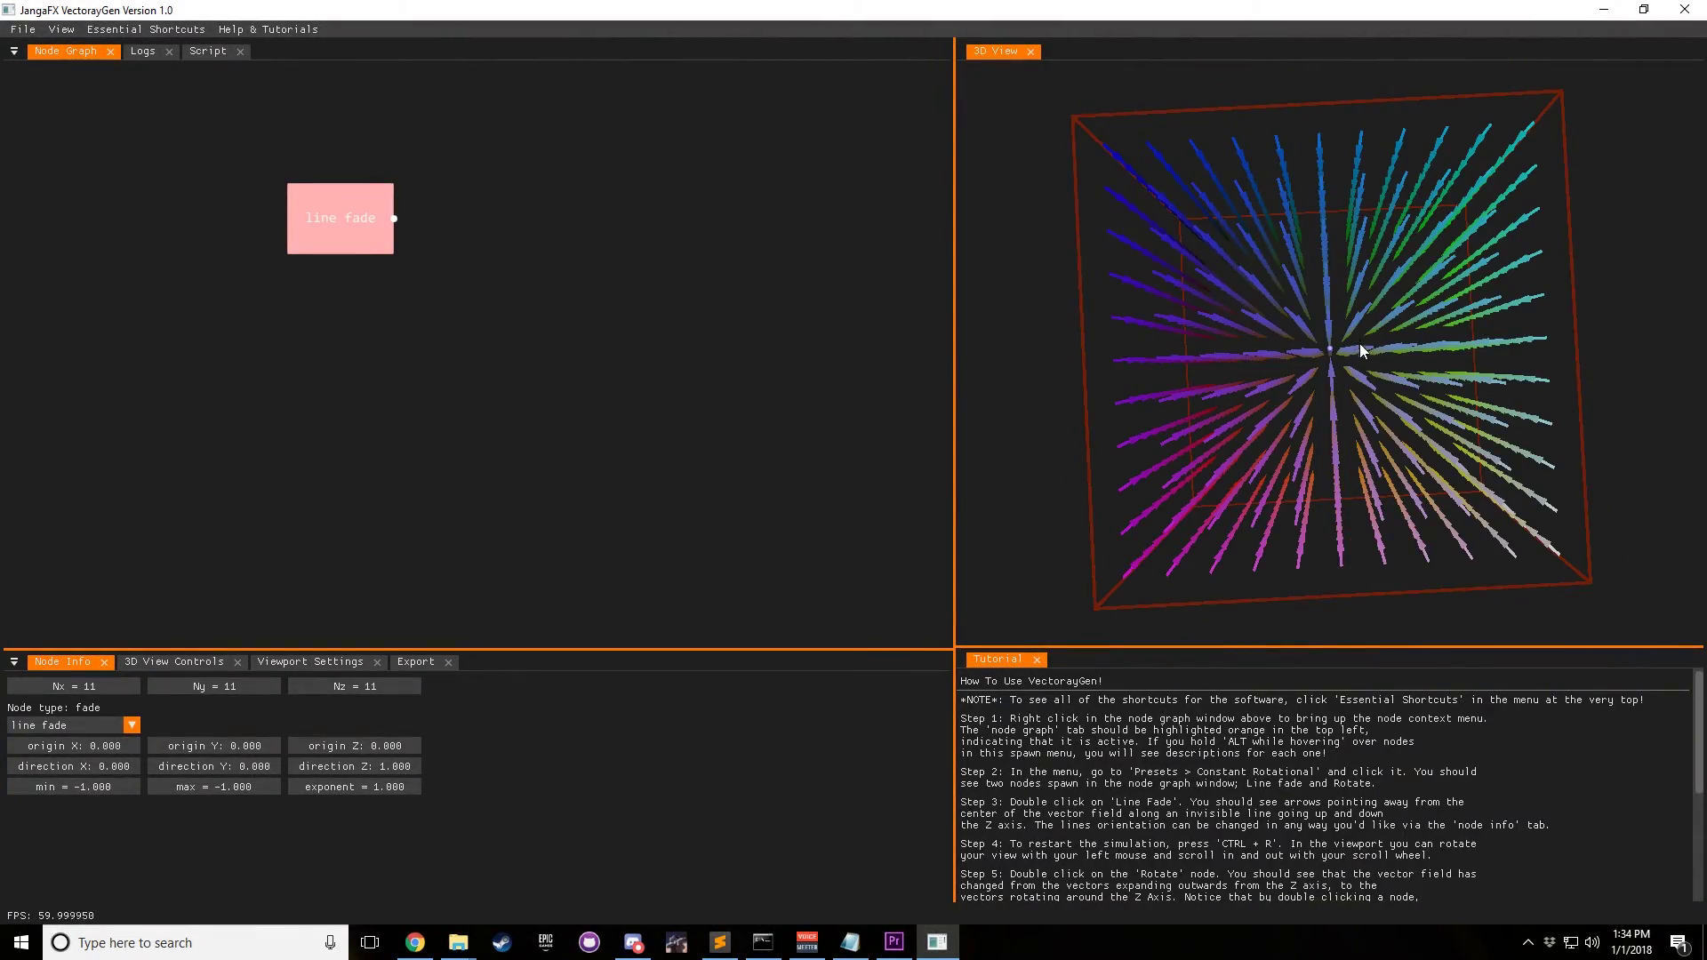
Move the line fade node aside to free space next to its output in the node graph.
right_click(439, 238)
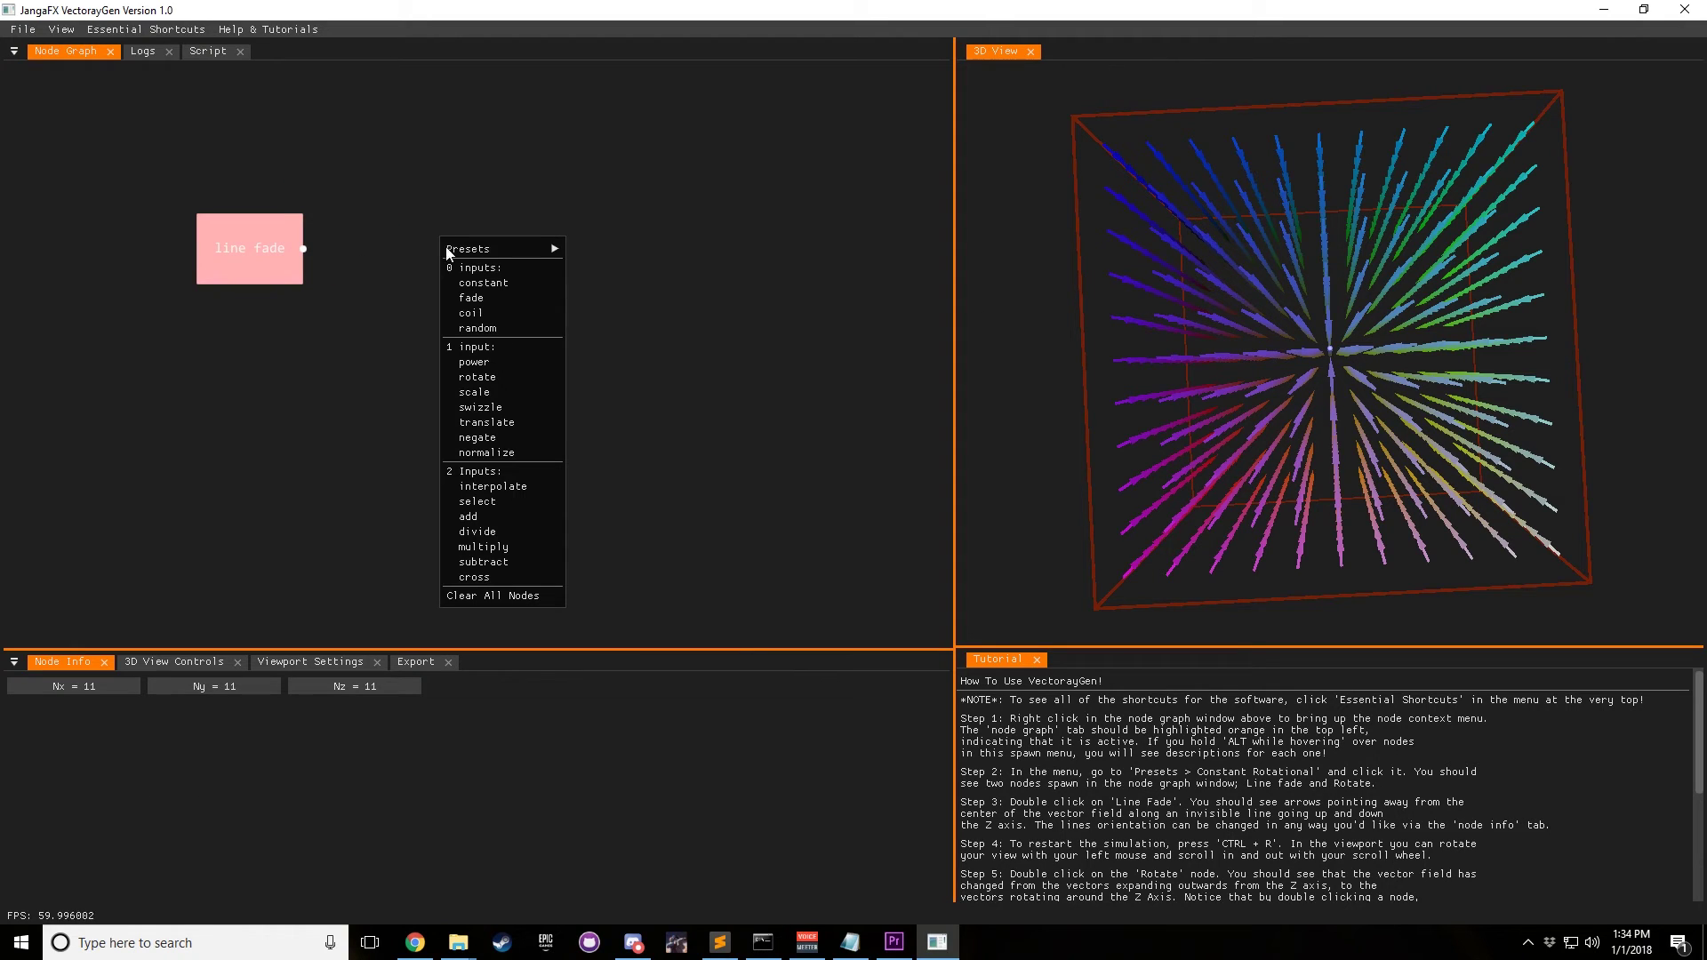
click(445, 225)
drag(252, 257, 229, 246)
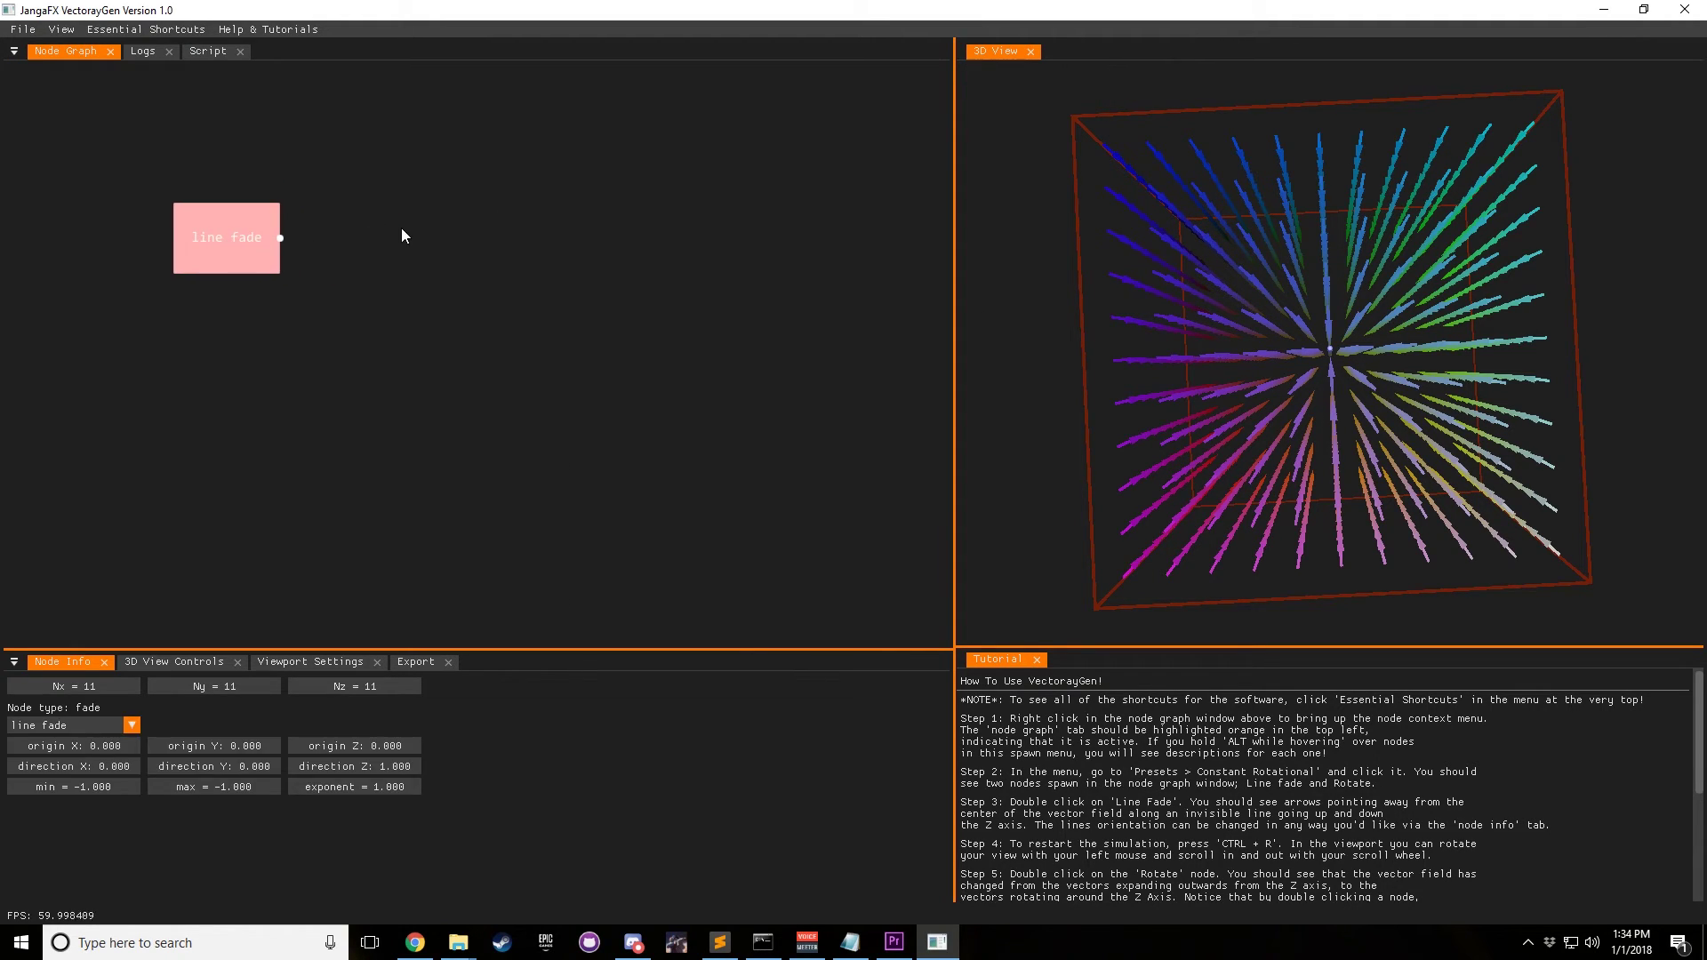
Add a rotate node beside the line fade node and connect the line fade's output to its input.
right_click(401, 227)
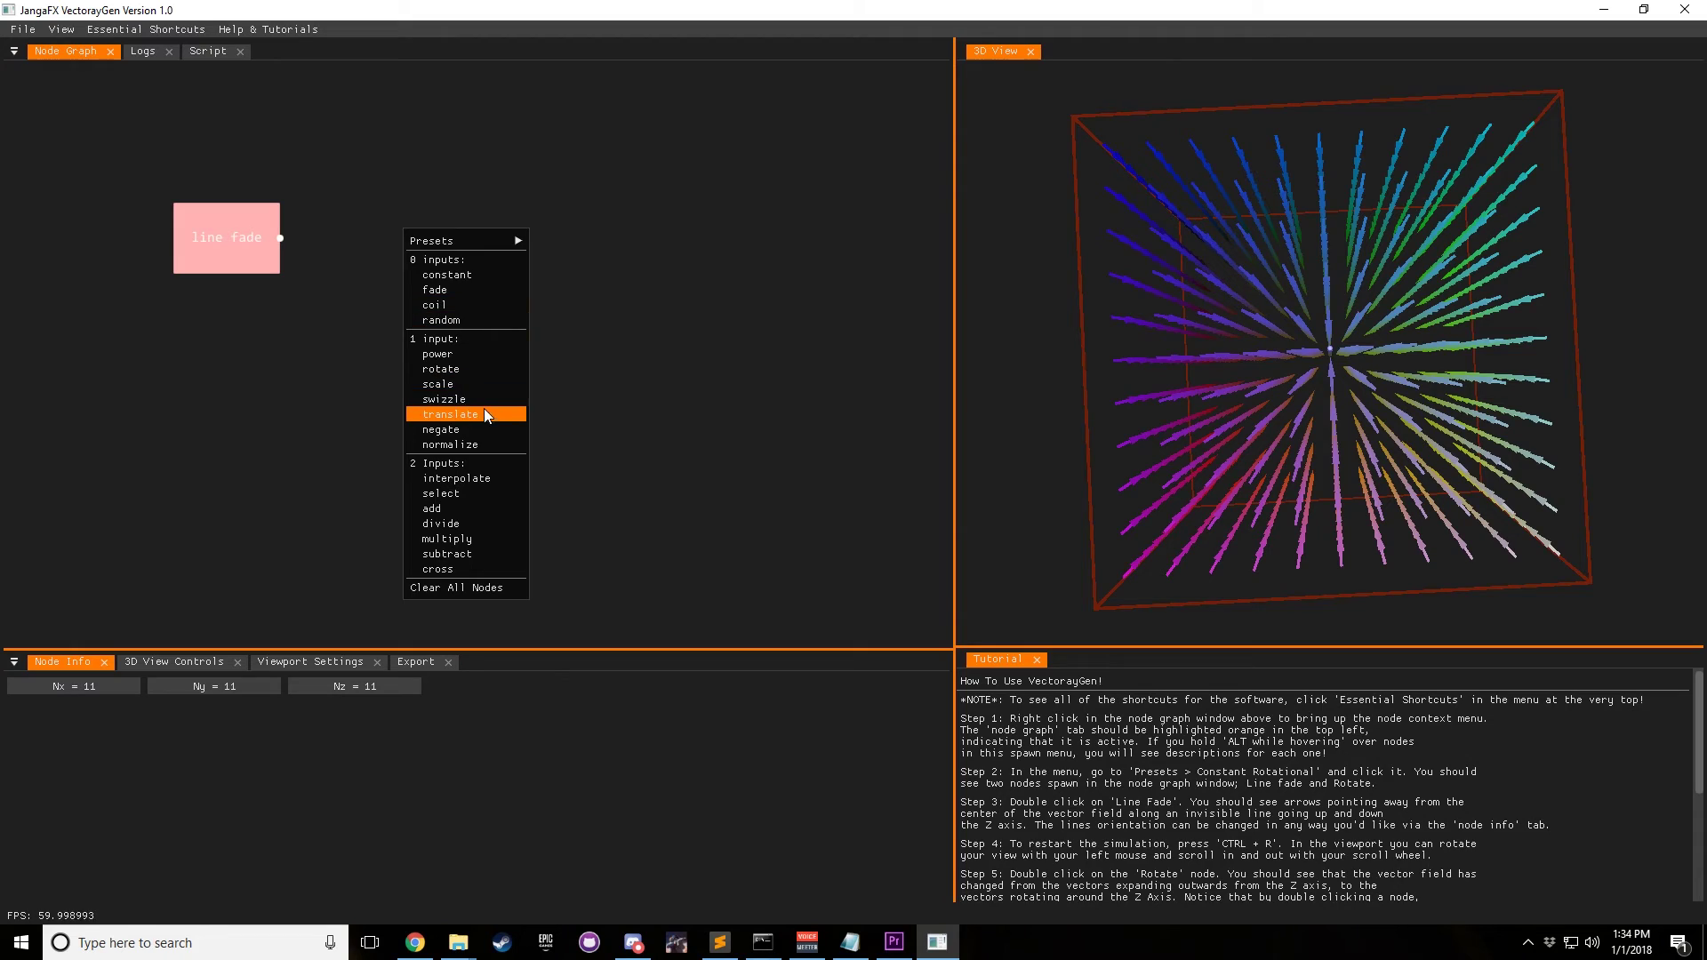
click(480, 369)
drag(281, 238, 350, 244)
drag(226, 236, 226, 247)
Set the rotate node's angle to 57 and restart the particle simulation.
click(397, 232)
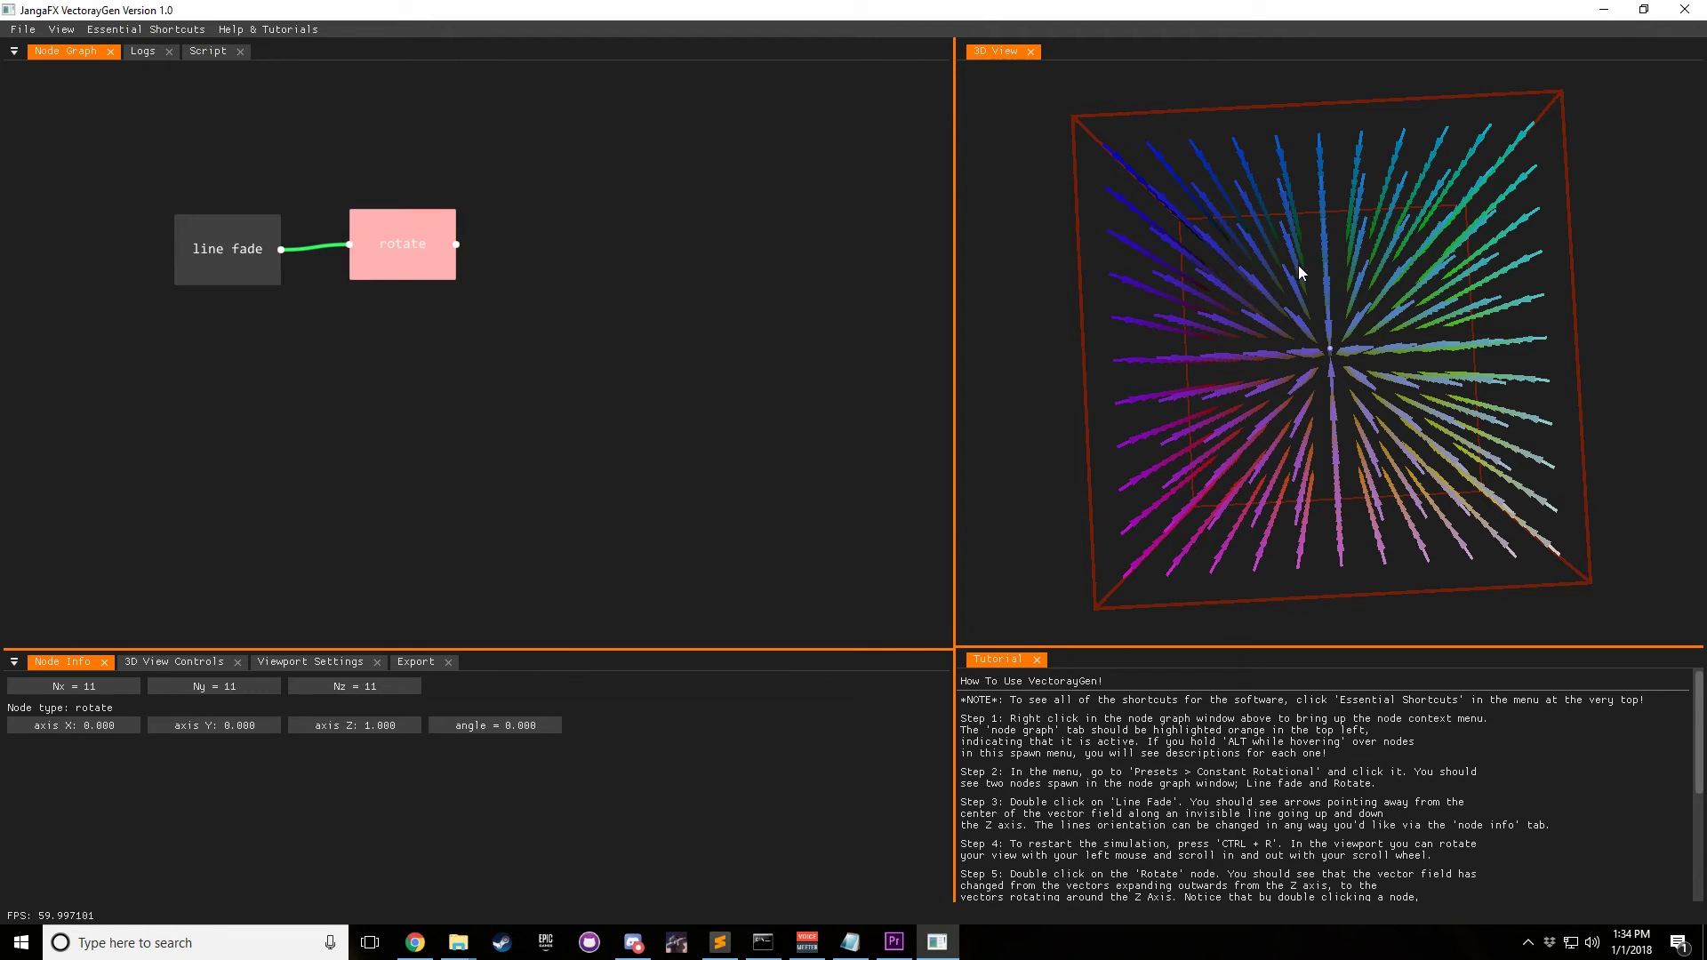
drag(520, 725, 1040, 685)
key(ctrl+r)
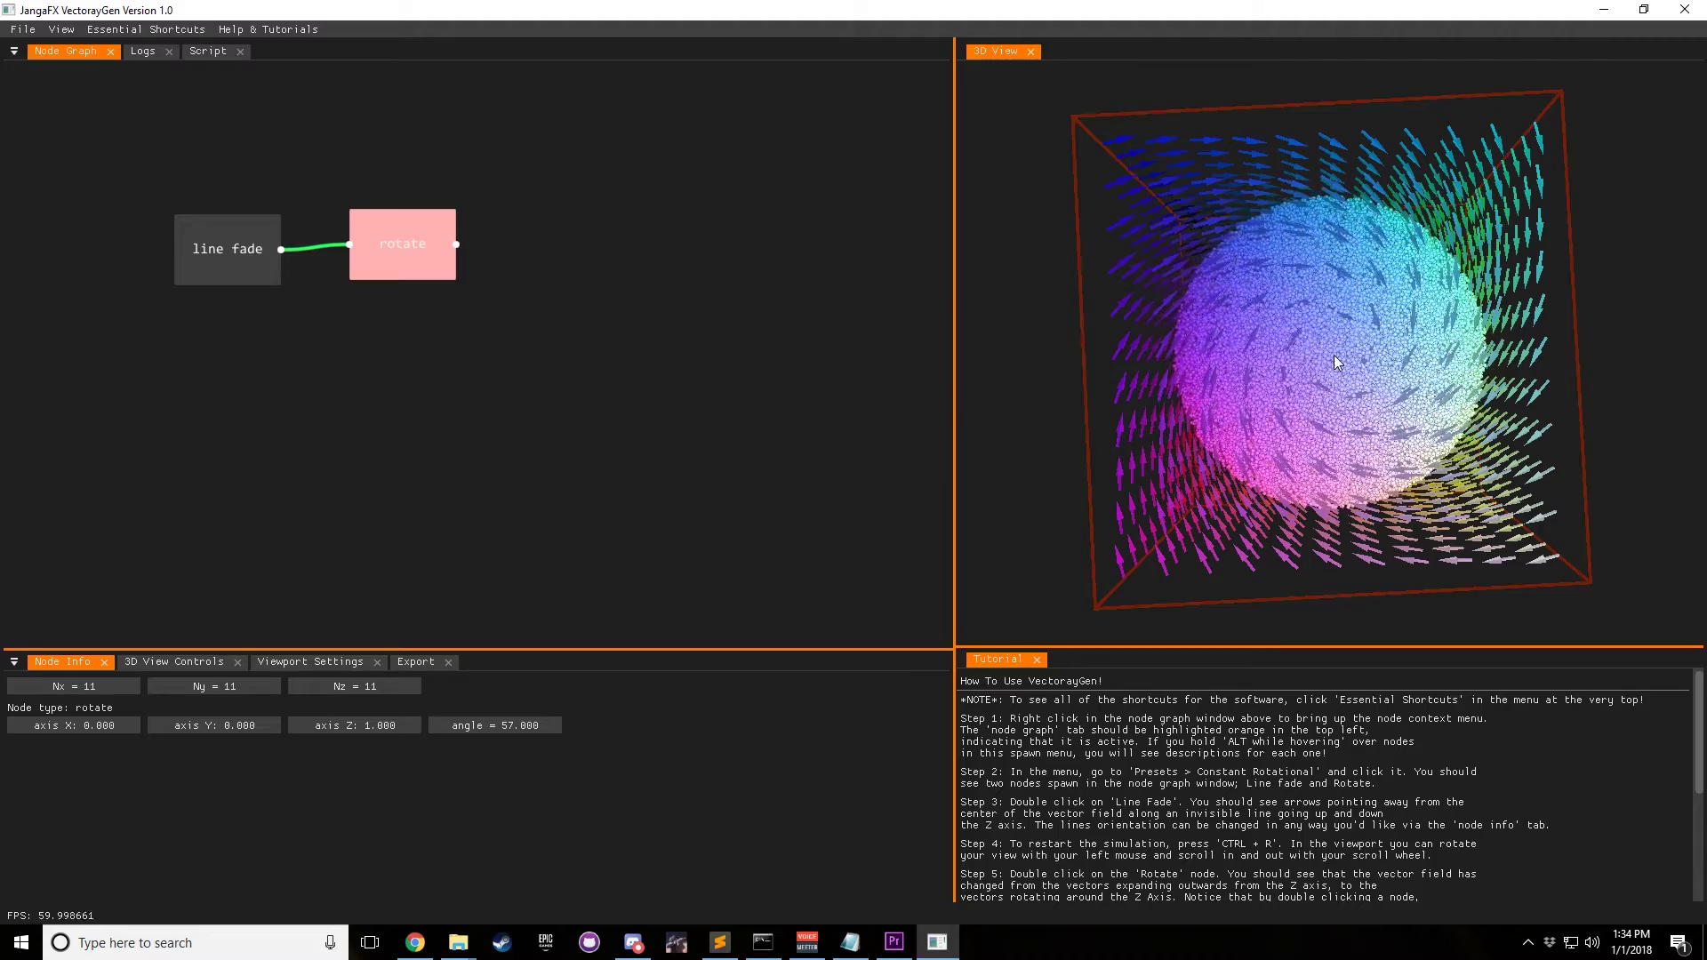
Set the line fade's min to 1 and view the rotating particles close up from an angle.
double_click(230, 281)
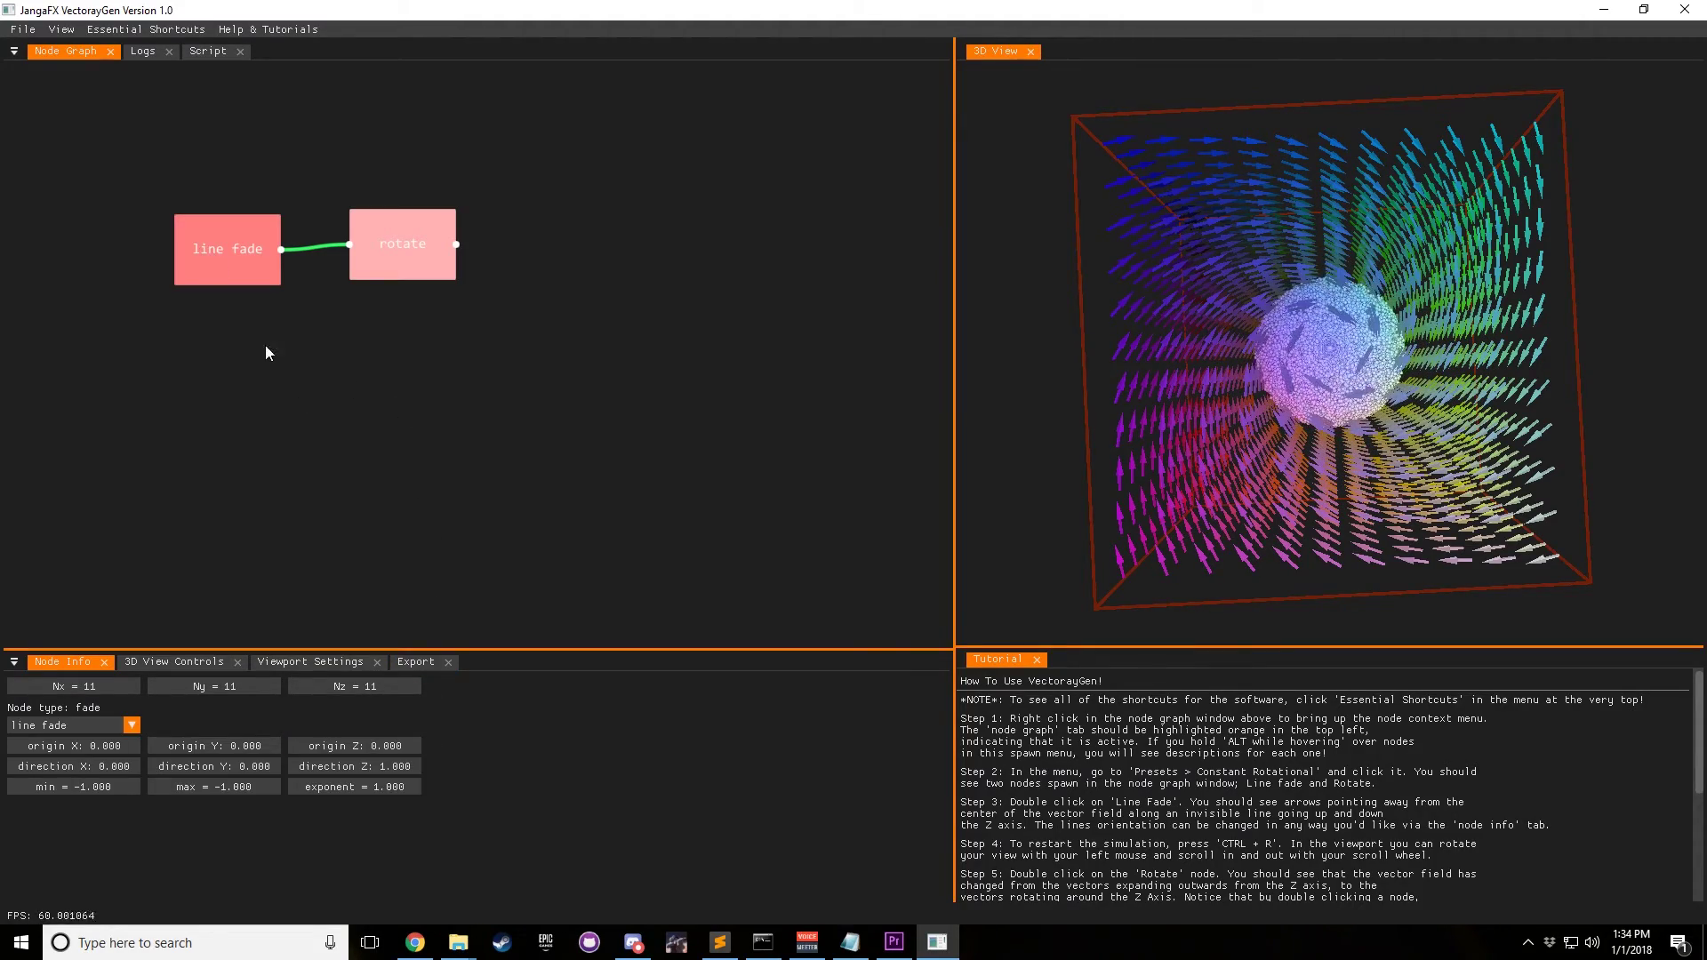
double_click(82, 791)
text(1)
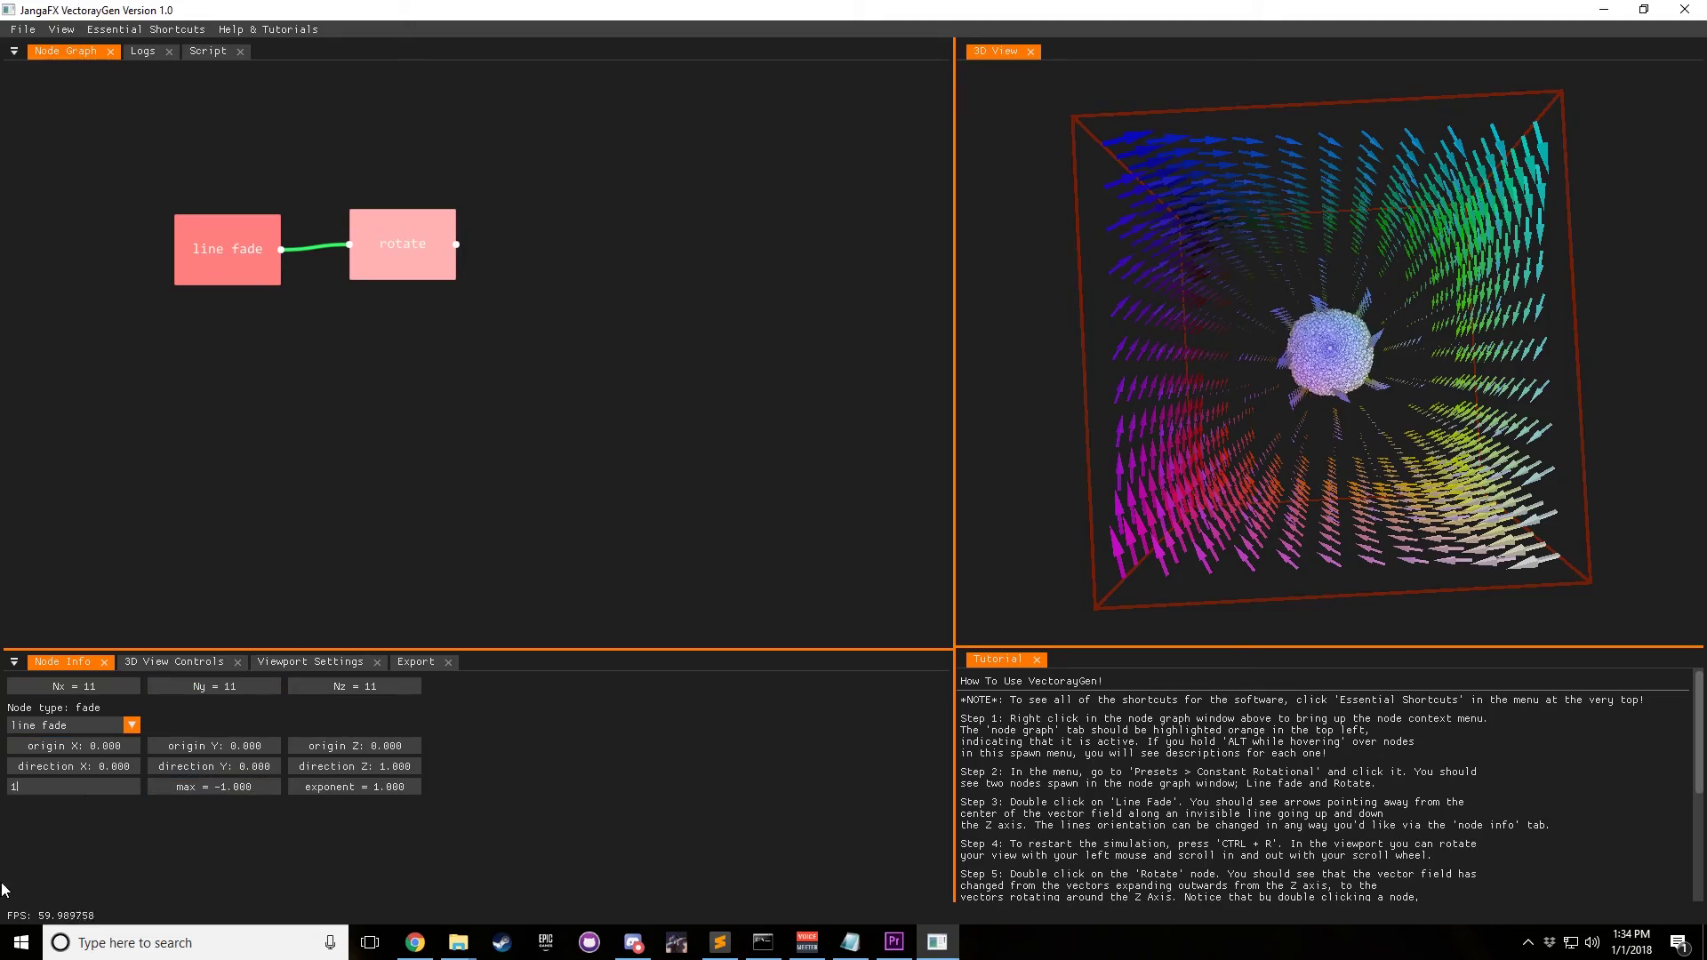
drag(1384, 281, 1332, 272)
scroll(1352, 336, up, 5)
Set the rotate node's angle to 69.6, restart the simulation, and view the particles along the line.
click(442, 269)
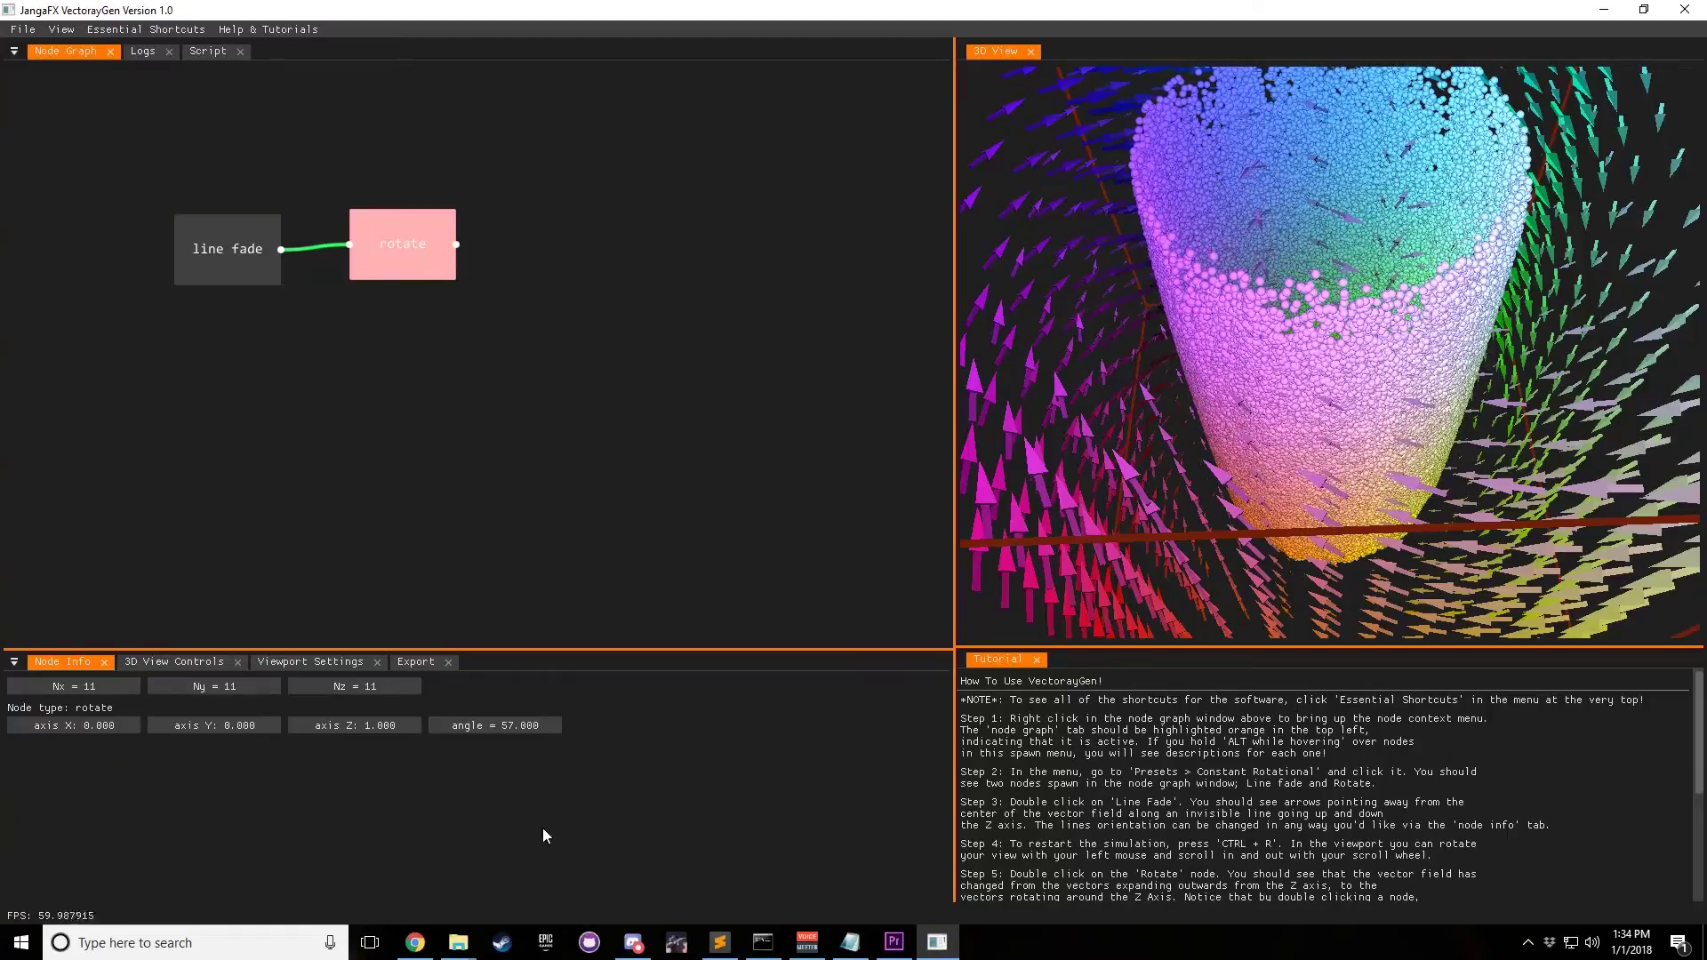
drag(498, 726, 611, 727)
key(ctrl+r)
drag(1399, 343, 1401, 388)
scroll(1400, 388, down, 4)
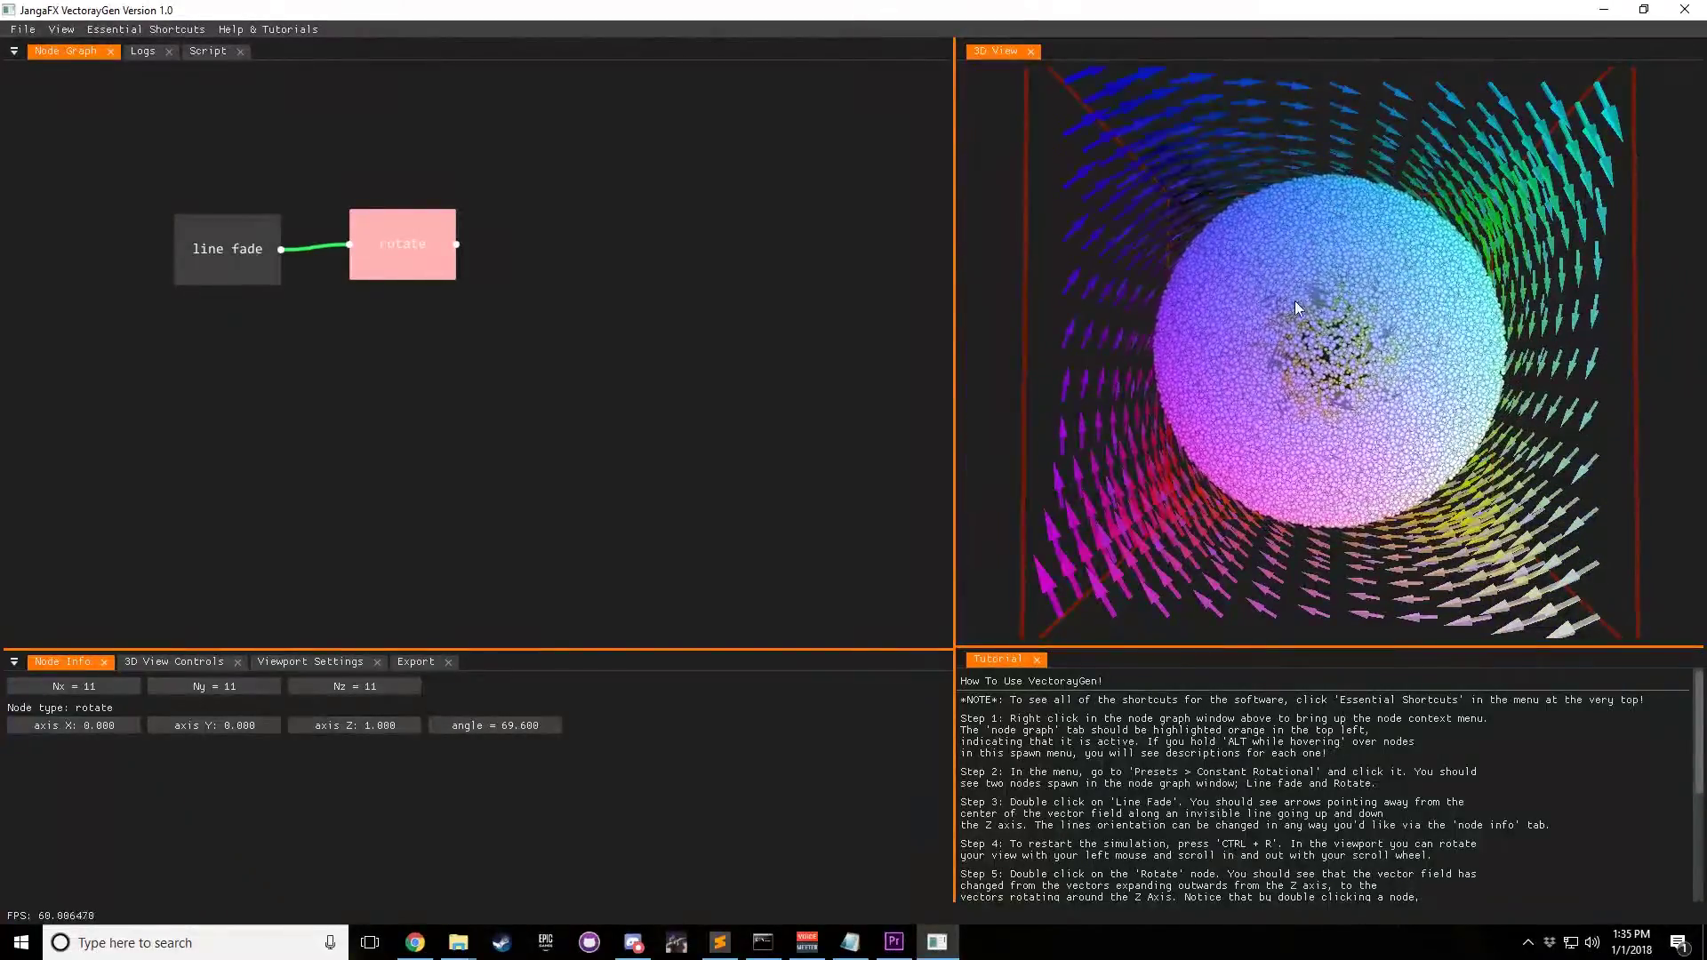
Set the line fade's origin Z to 10 and view the particles from the side.
click(435, 314)
double_click(227, 260)
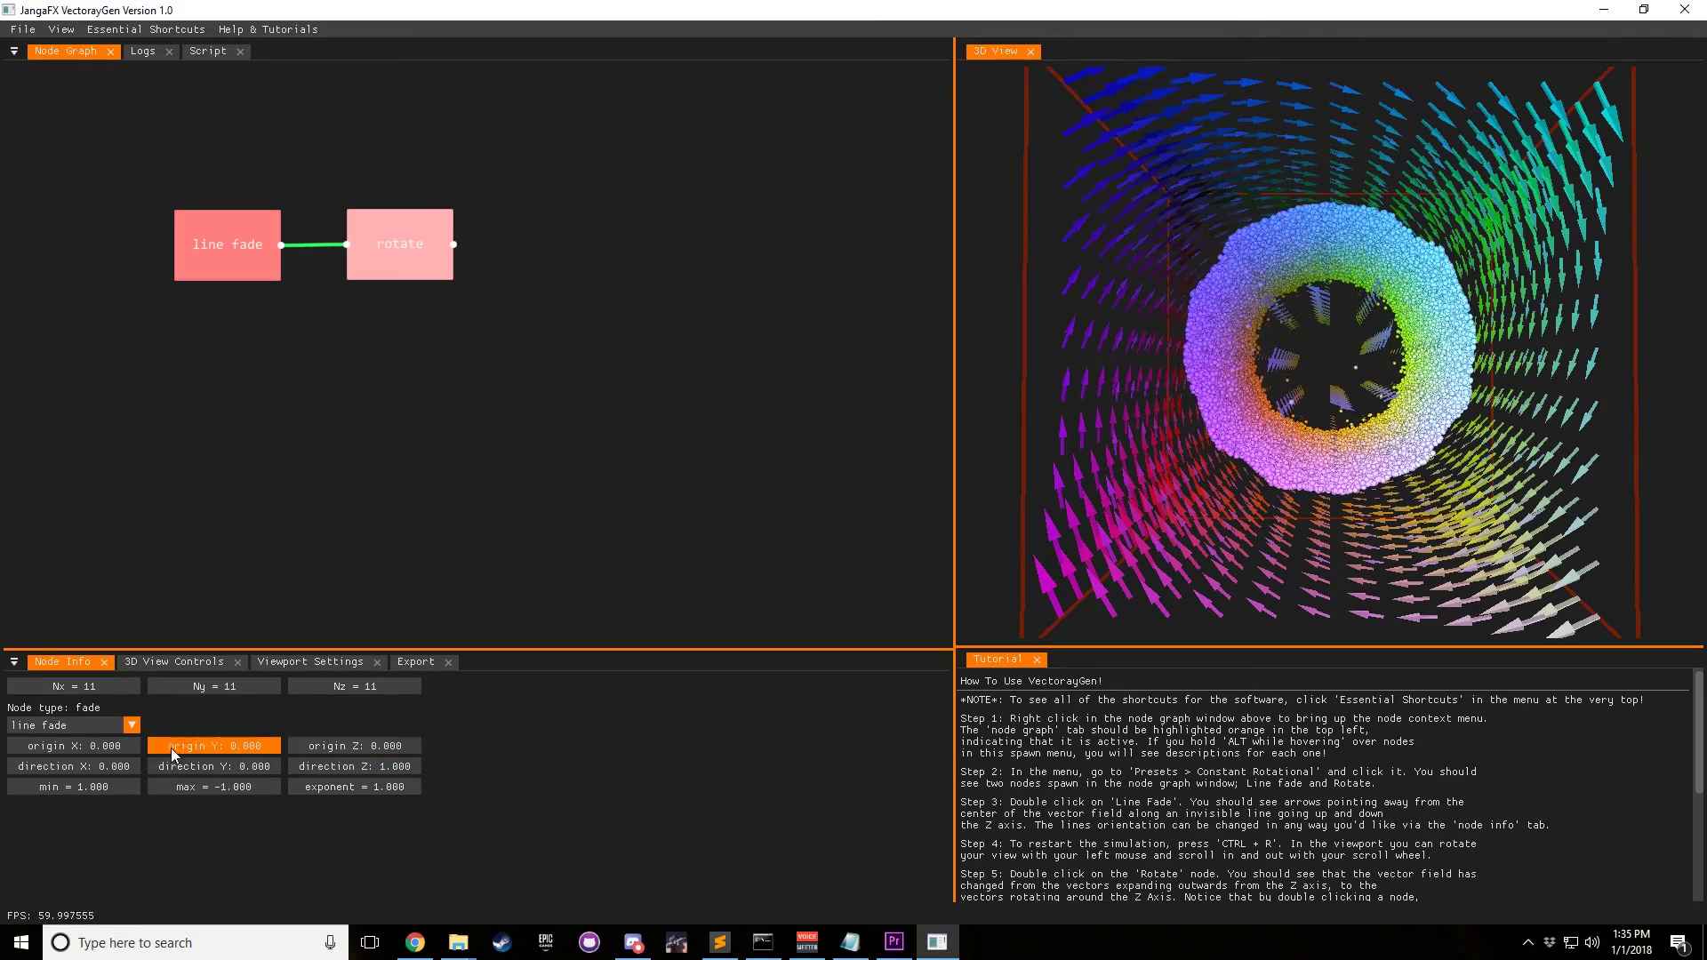
drag(1293, 378, 755, 540)
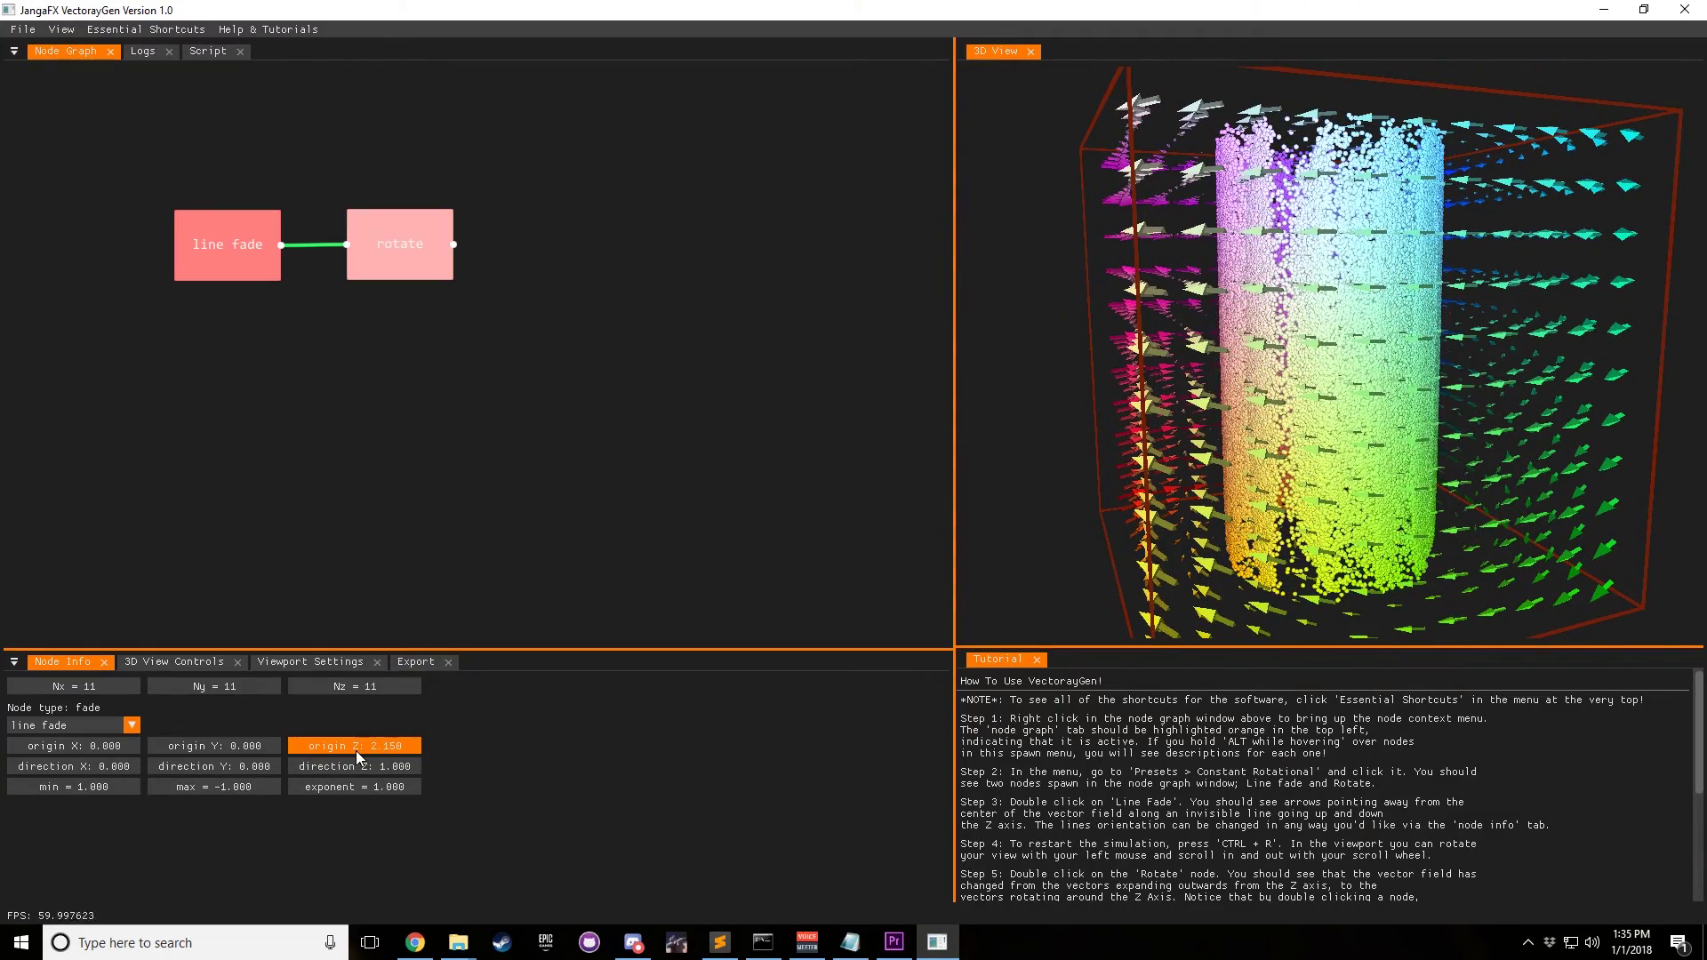
drag(1286, 635, 1200, 426)
Delete the rotate node and display the line fade node's own vector field.
right_click(418, 254)
click(453, 266)
double_click(238, 247)
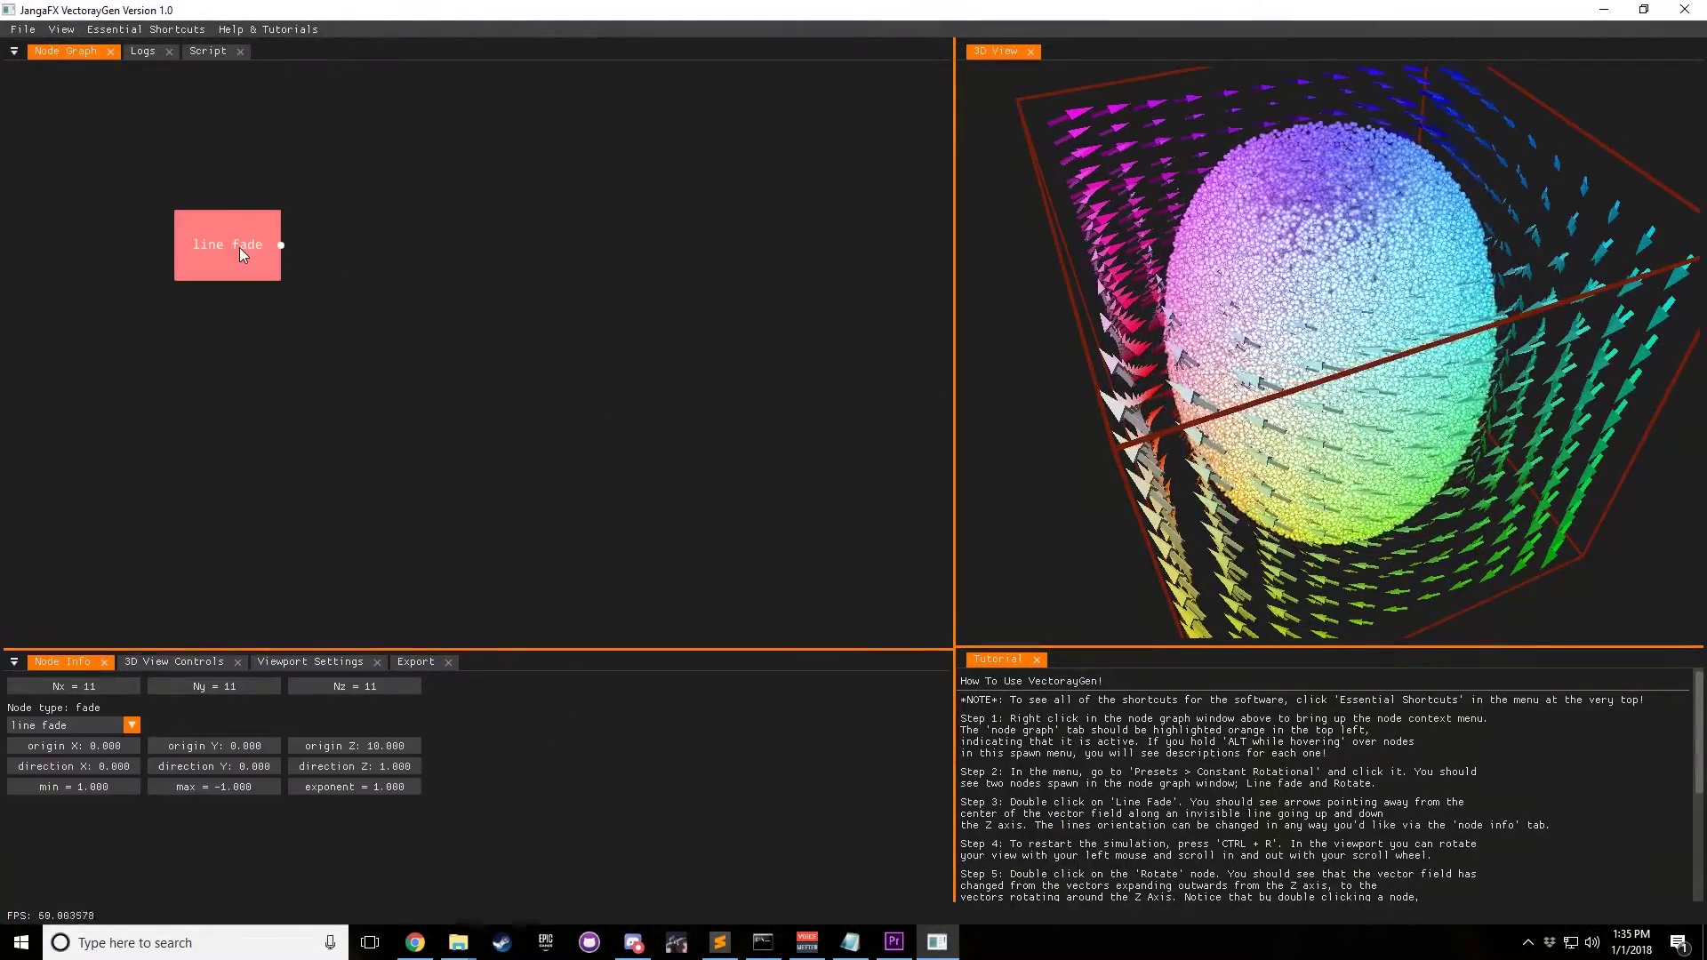
drag(1378, 275, 1343, 378)
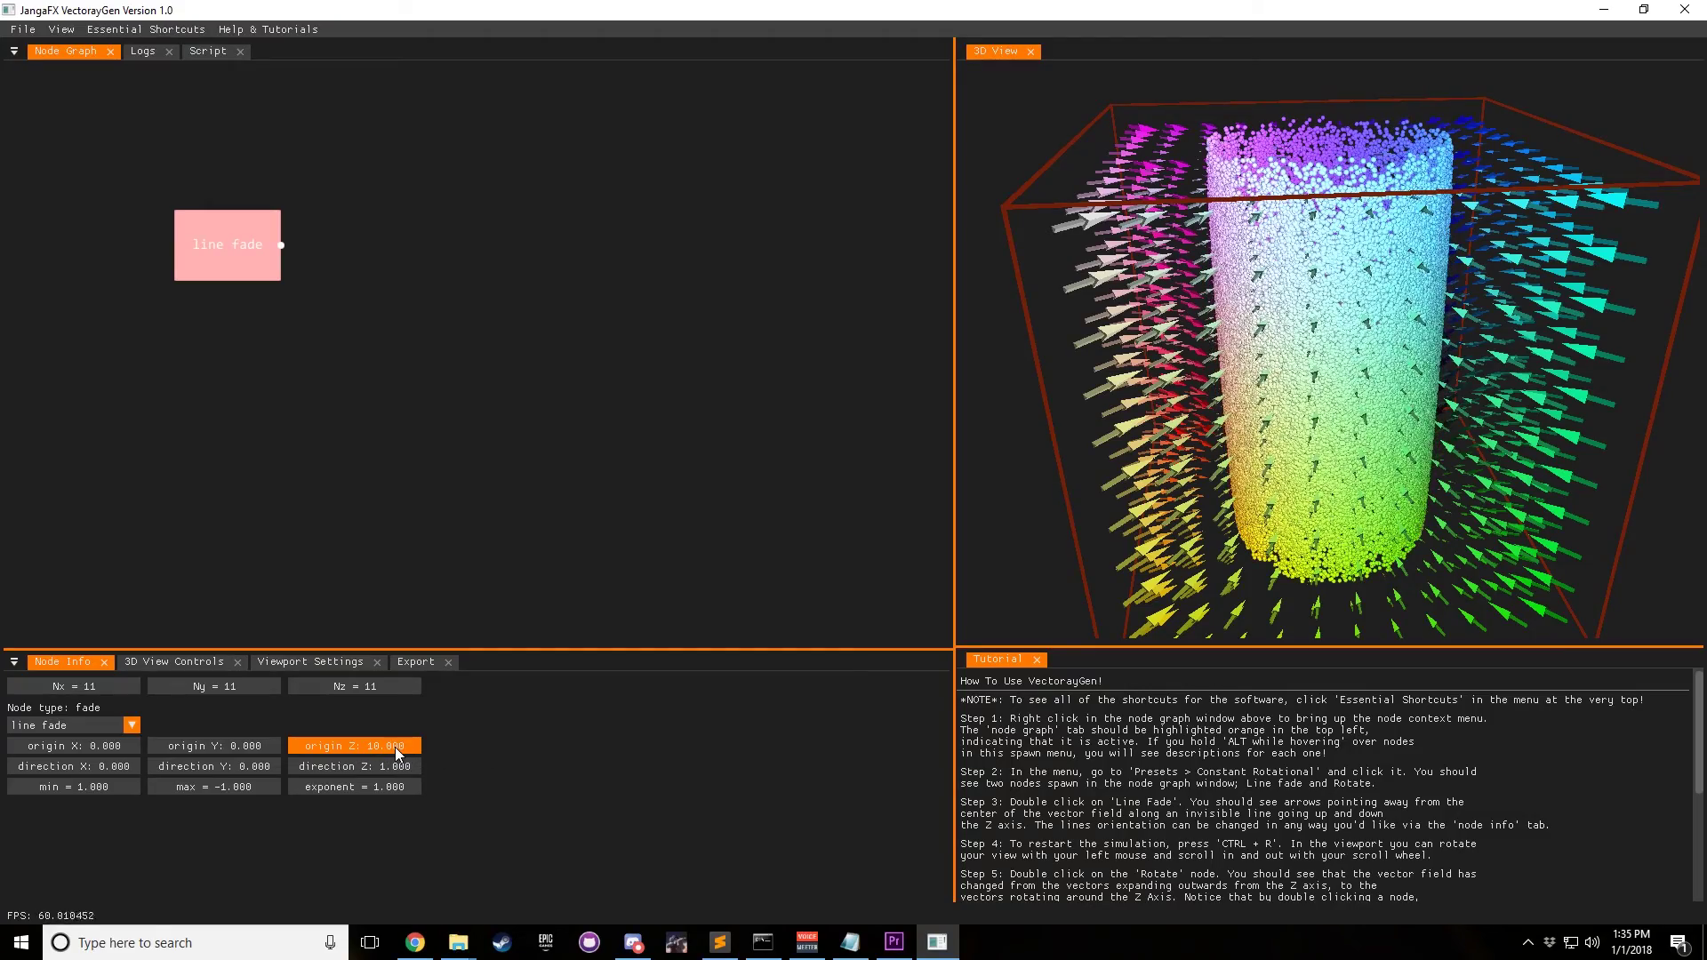
Set the line fade's origin Y to 1.230, shift its origin X, and restart the simulation.
scroll(1340, 336, down, 3)
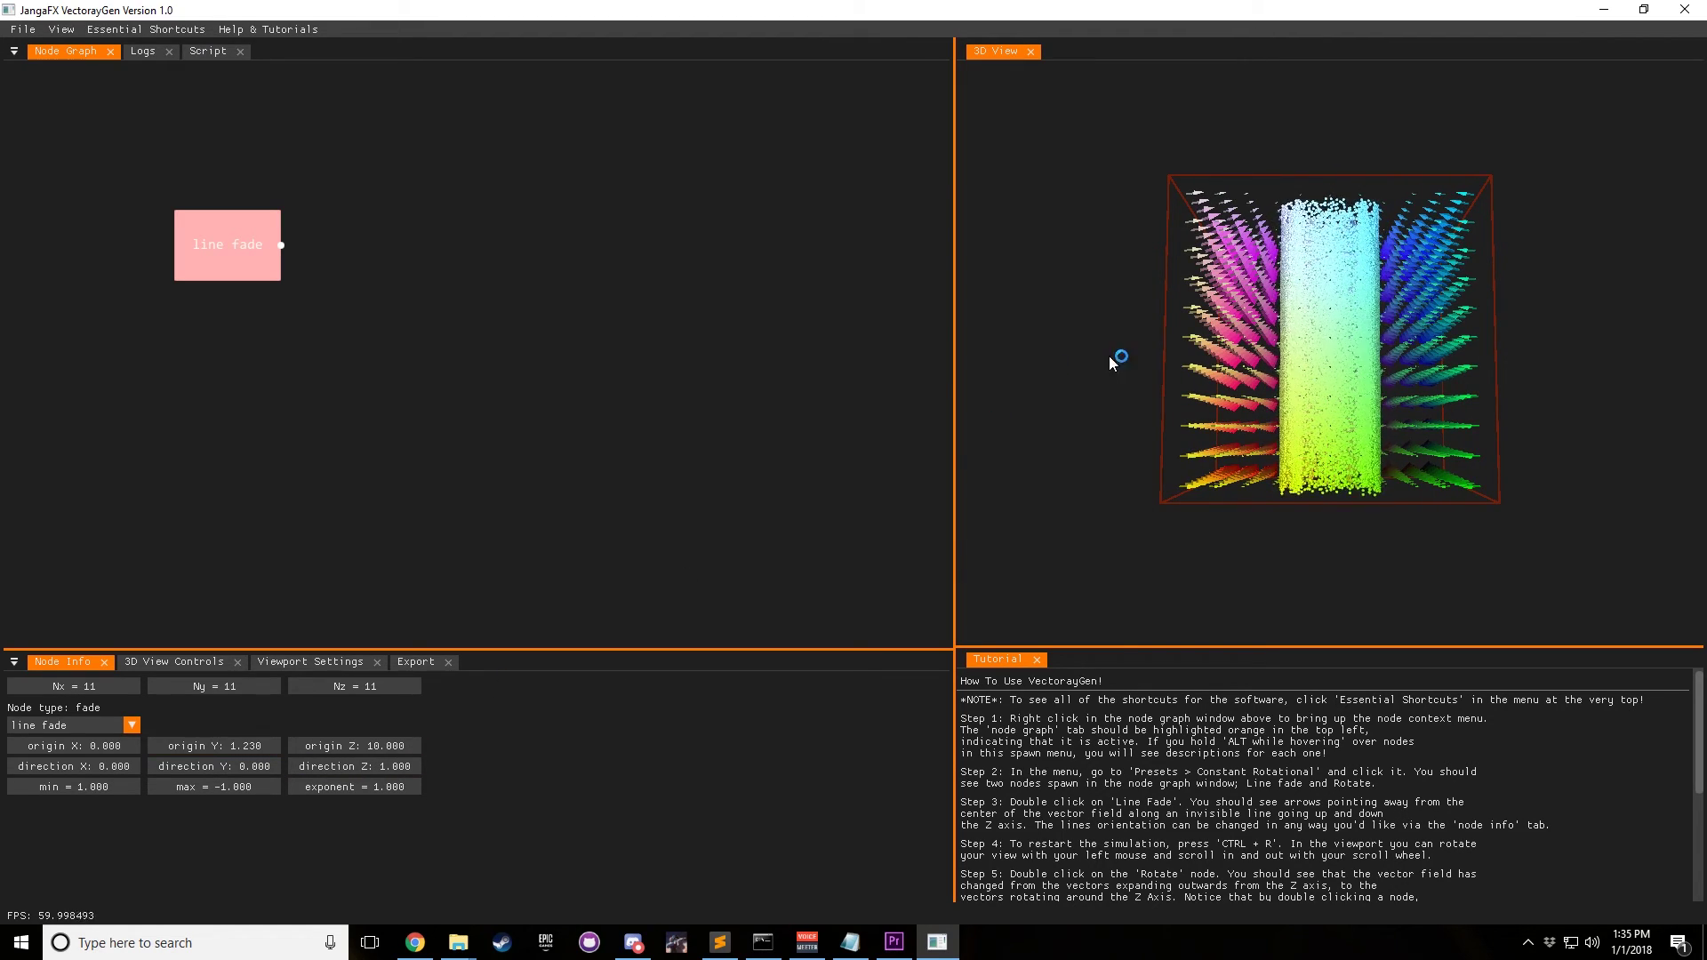
drag(1161, 398, 1442, 370)
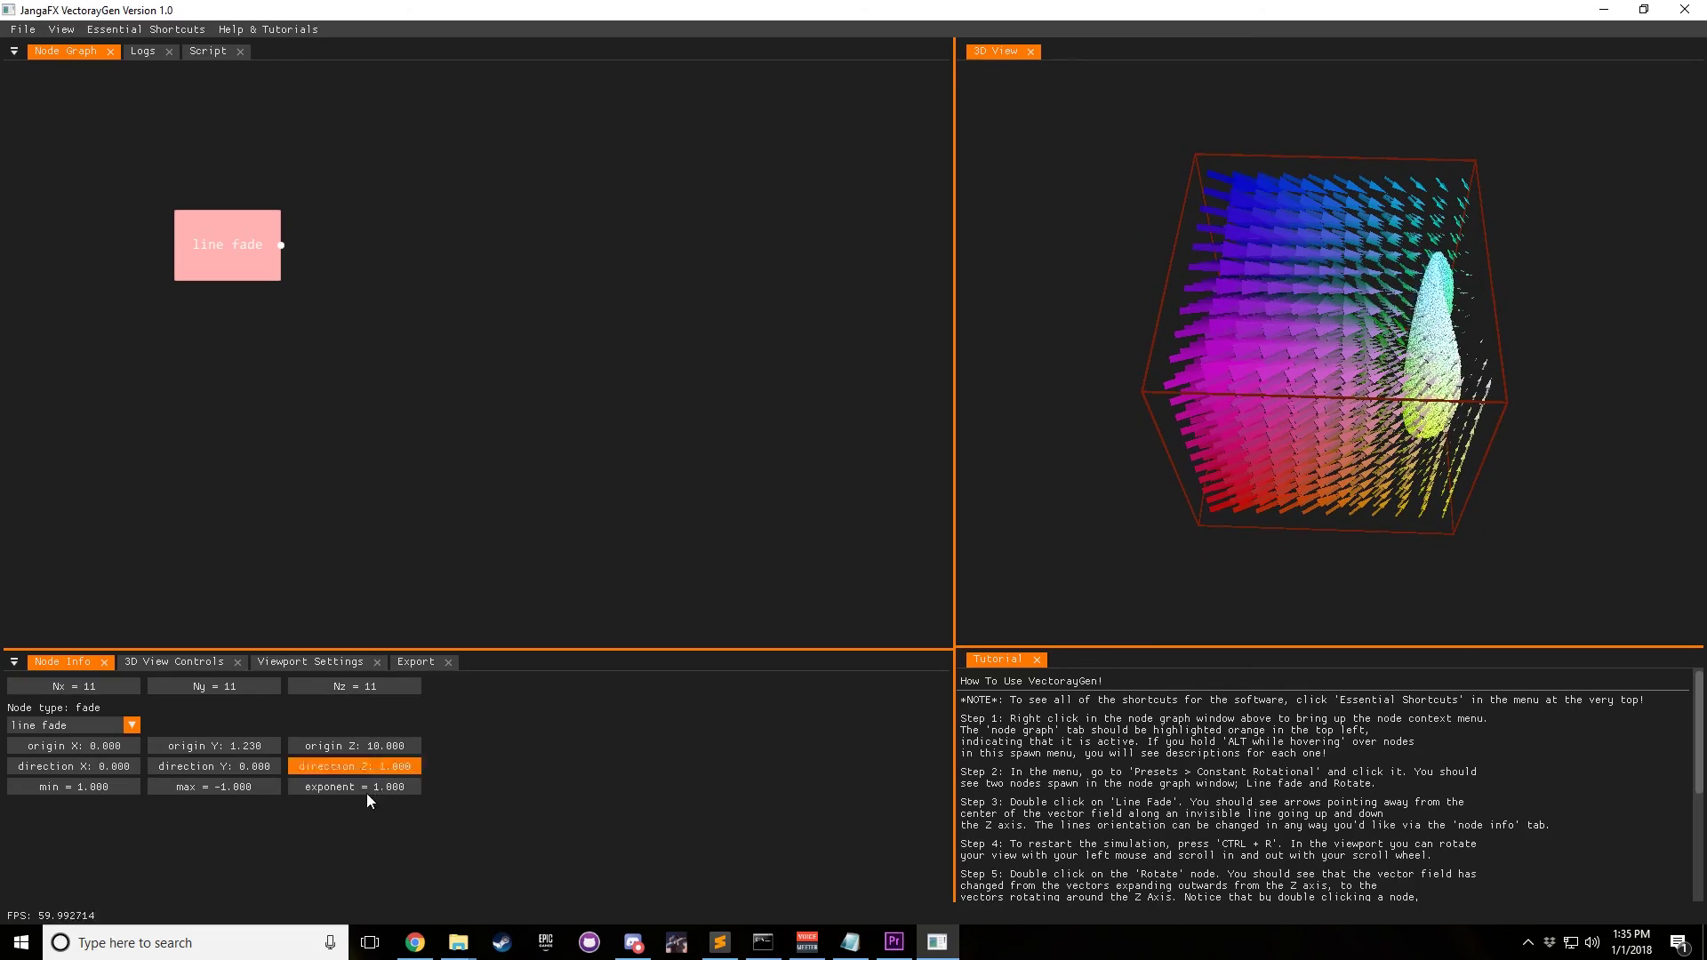
mouse_move(109, 747)
mouse_down()
mouse_move(205, 751)
mouse_move(90, 755)
mouse_move(112, 755)
mouse_up()
key(ctrl+r)
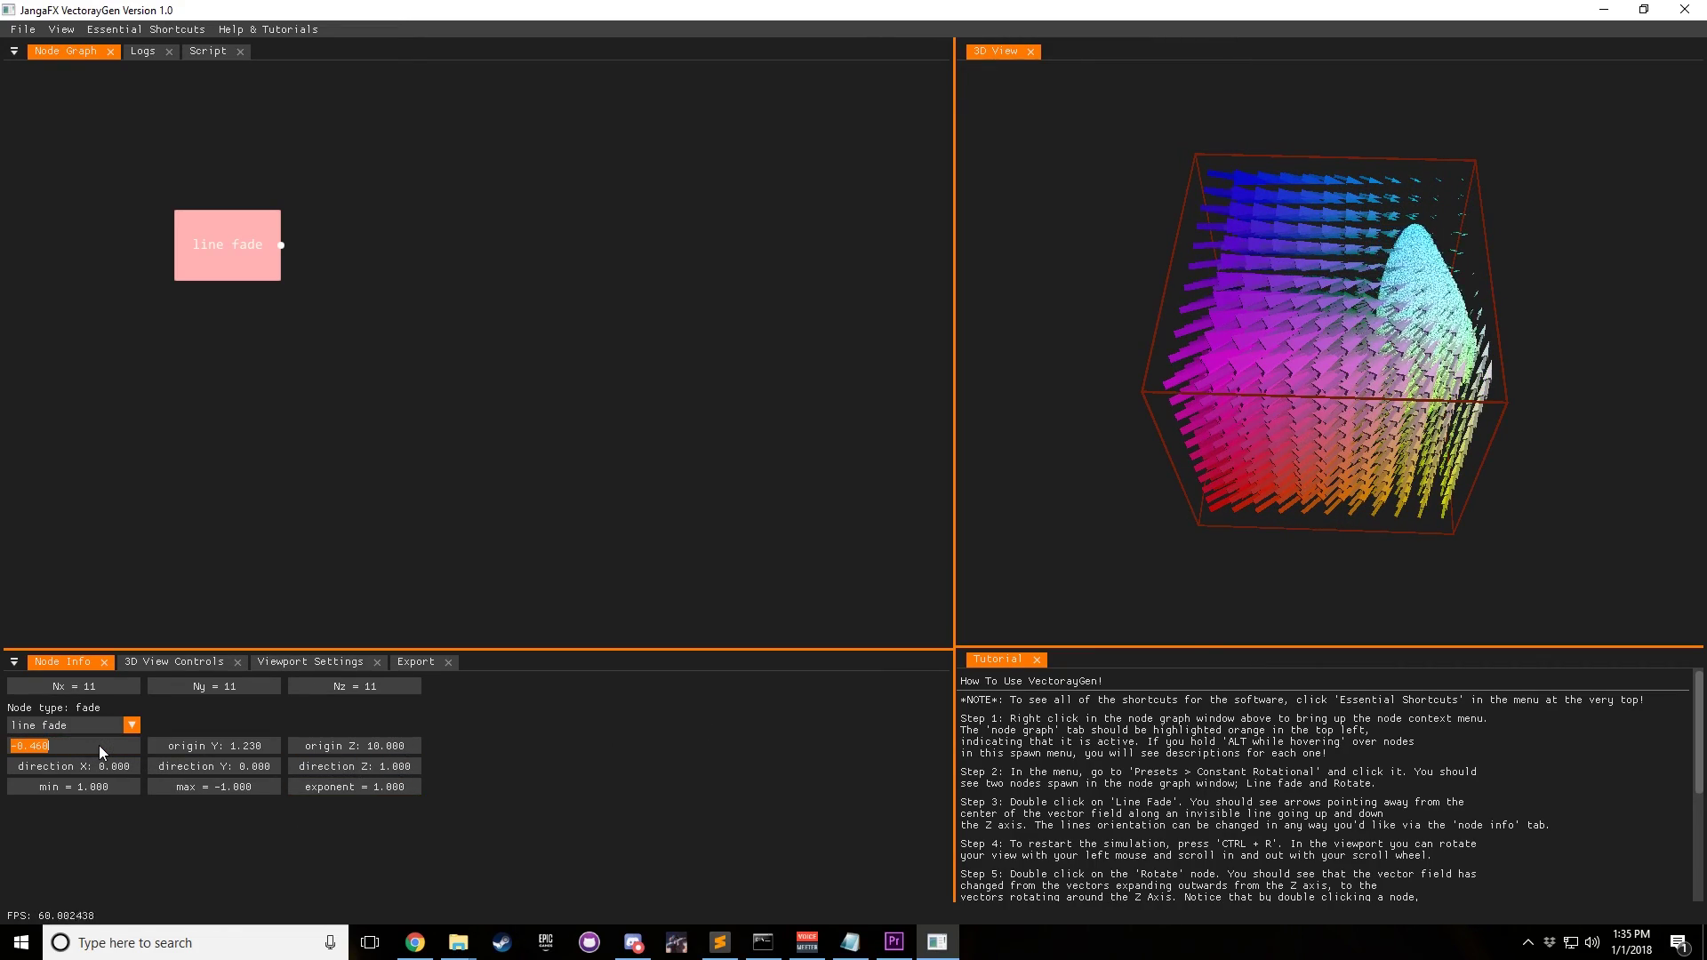
Reset the line fade's origin X, Y and Z to 0.
text(0)
key(Tab)
text(0)
key(Tab)
text(0)
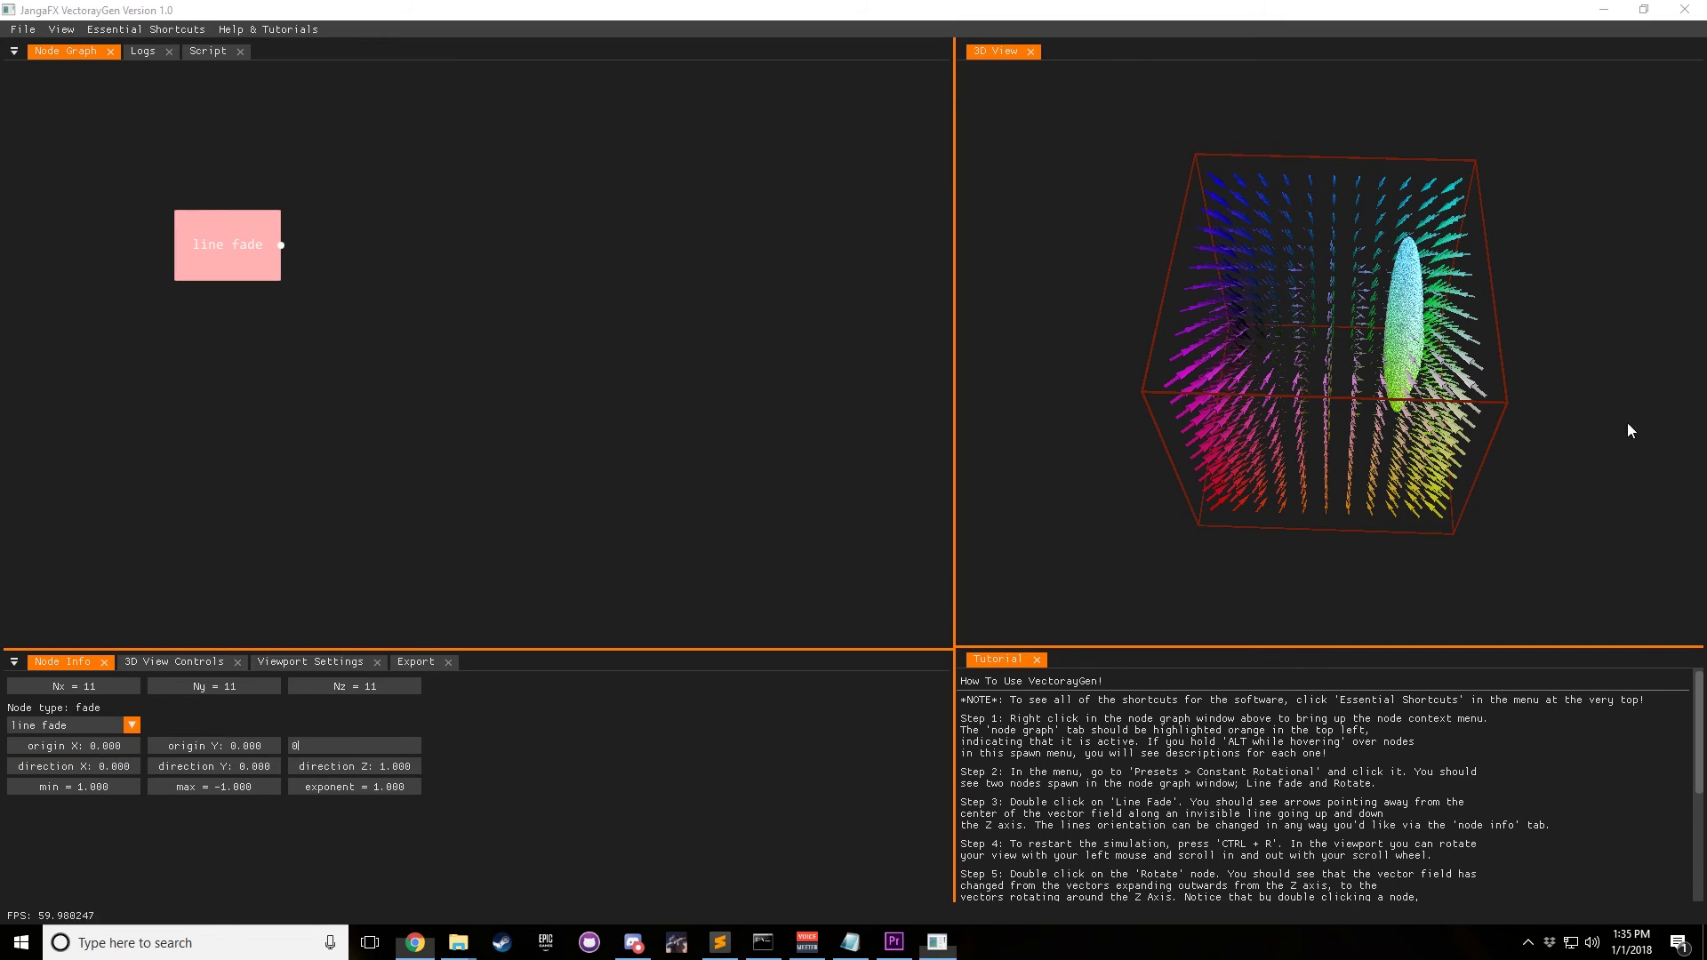
Set the line fade's direction Y to 1.600 and view the restarted particles along the tilted line from several angles.
drag(1410, 451, 1320, 343)
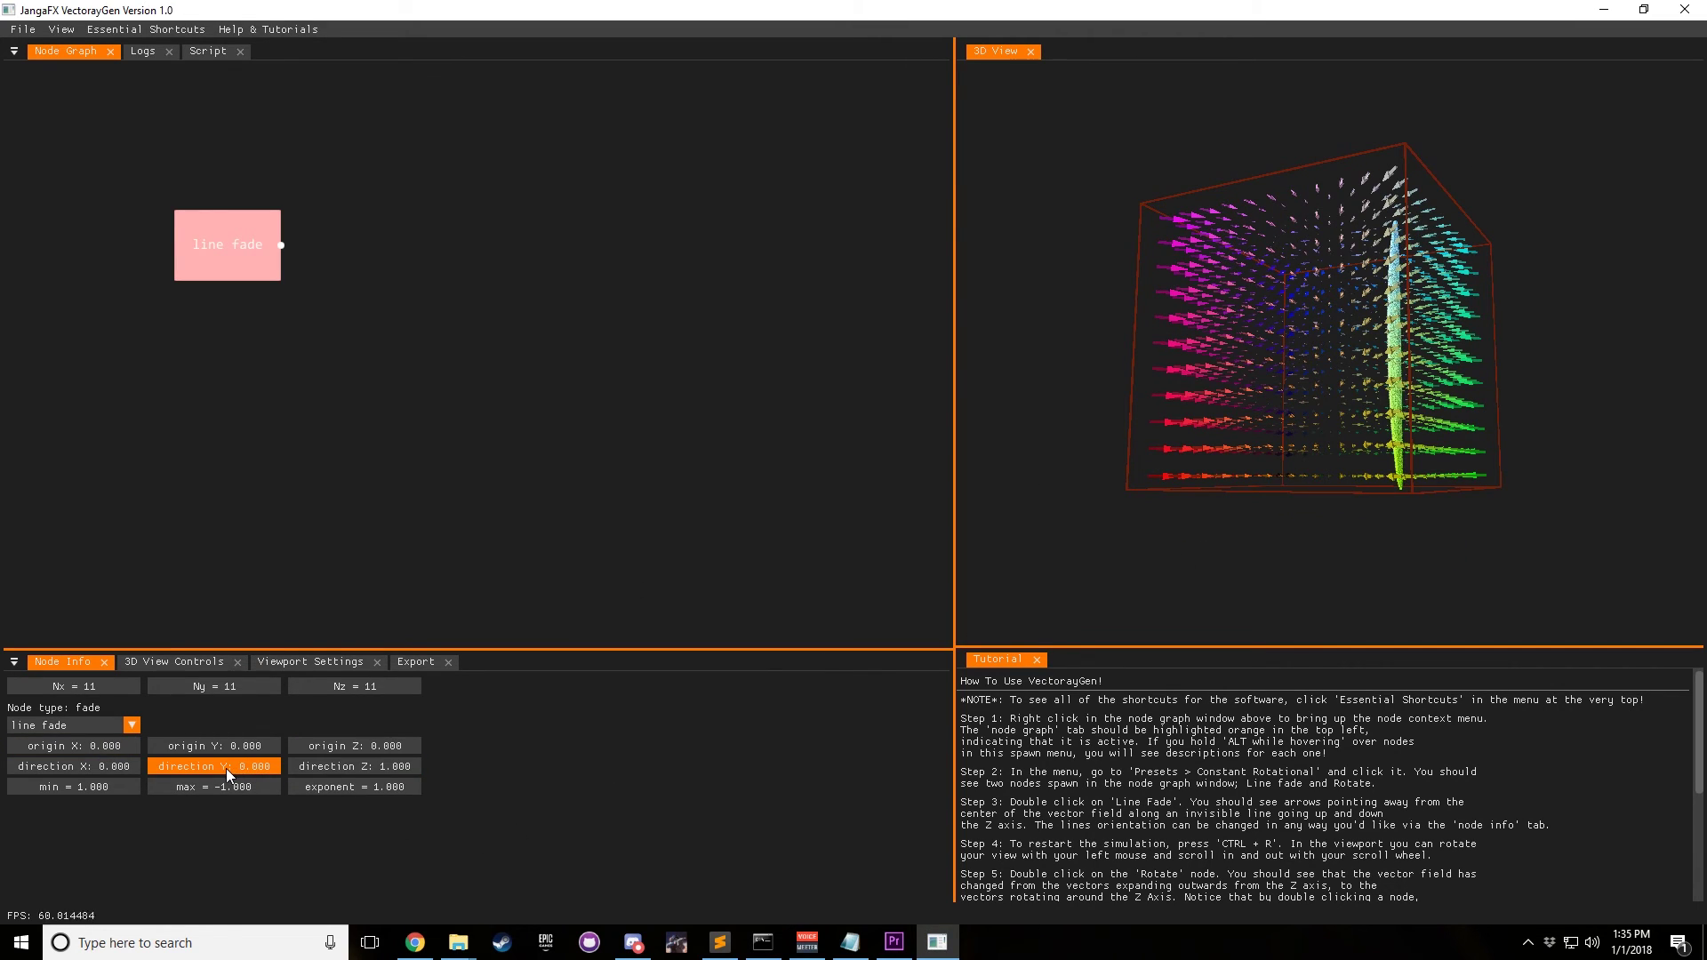
drag(226, 768, 374, 779)
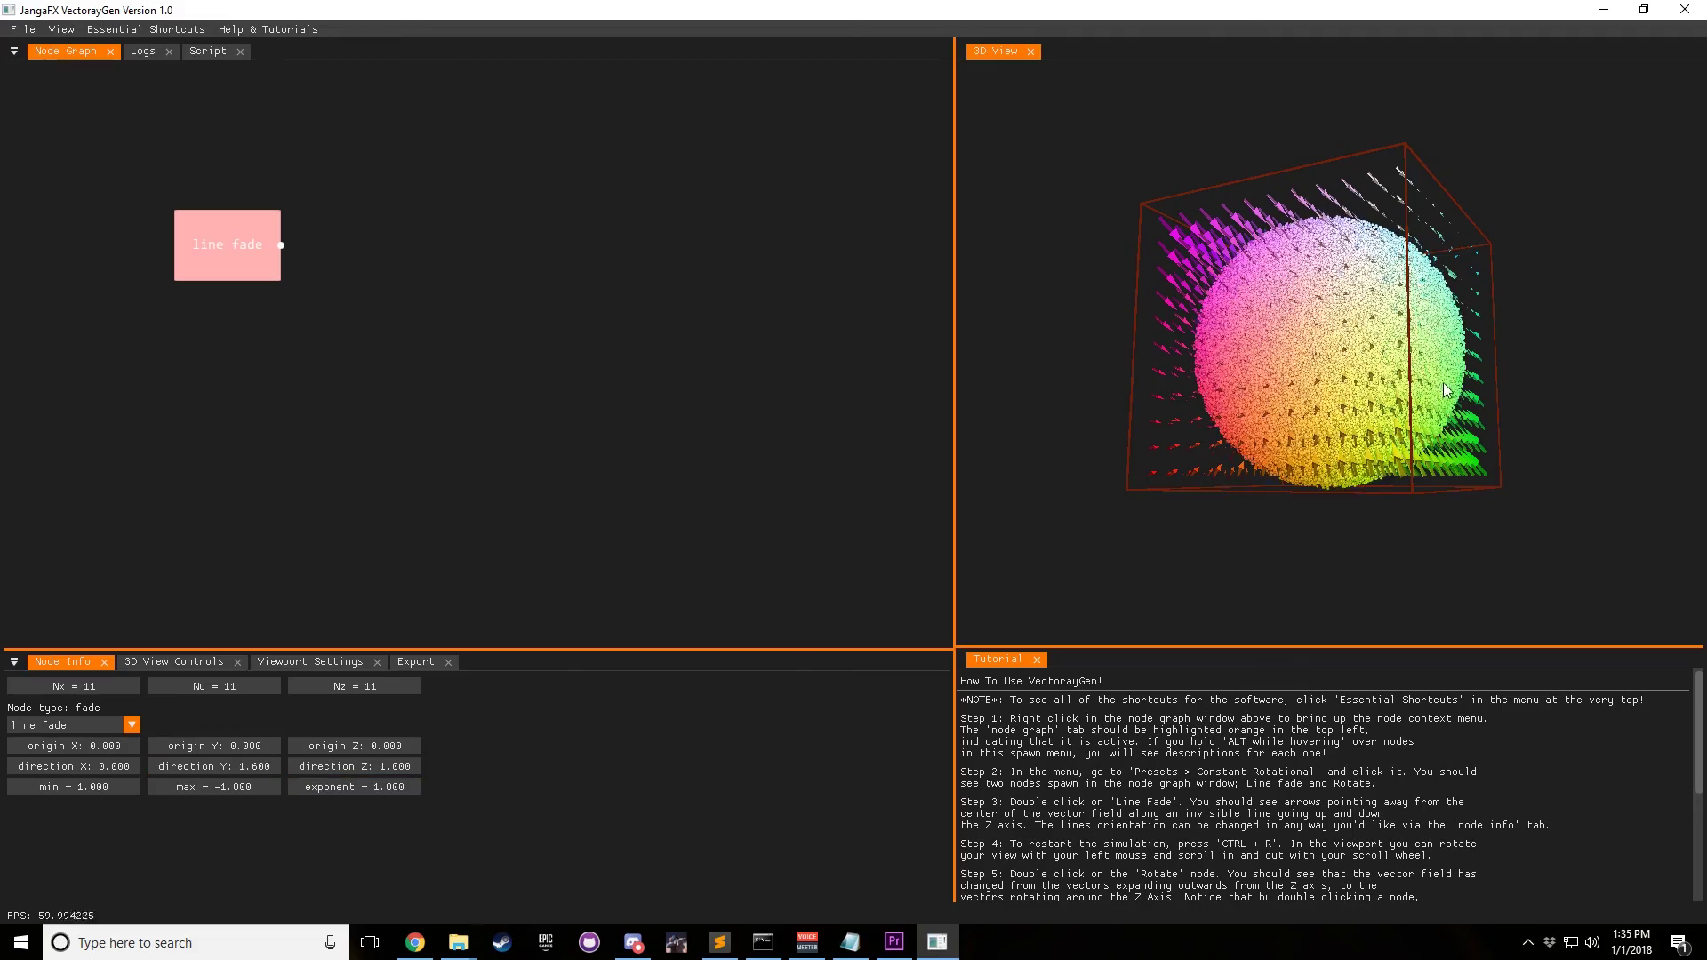
drag(1443, 384, 1206, 398)
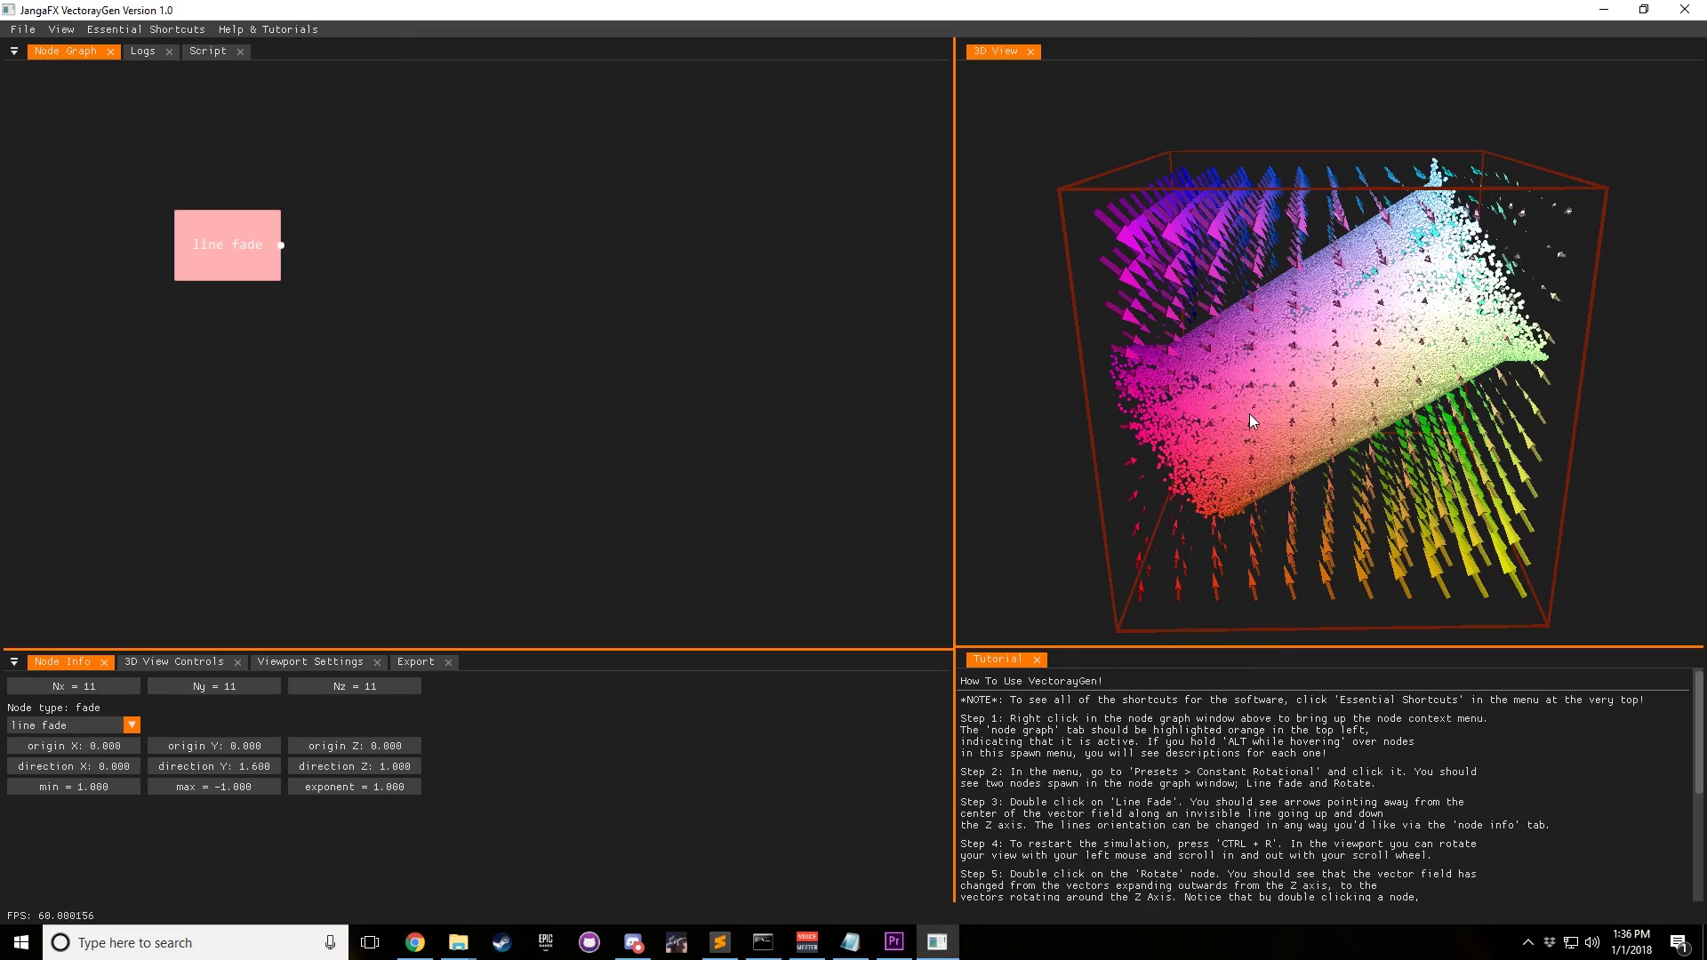
drag(1250, 414, 1181, 467)
drag(1348, 336, 1312, 385)
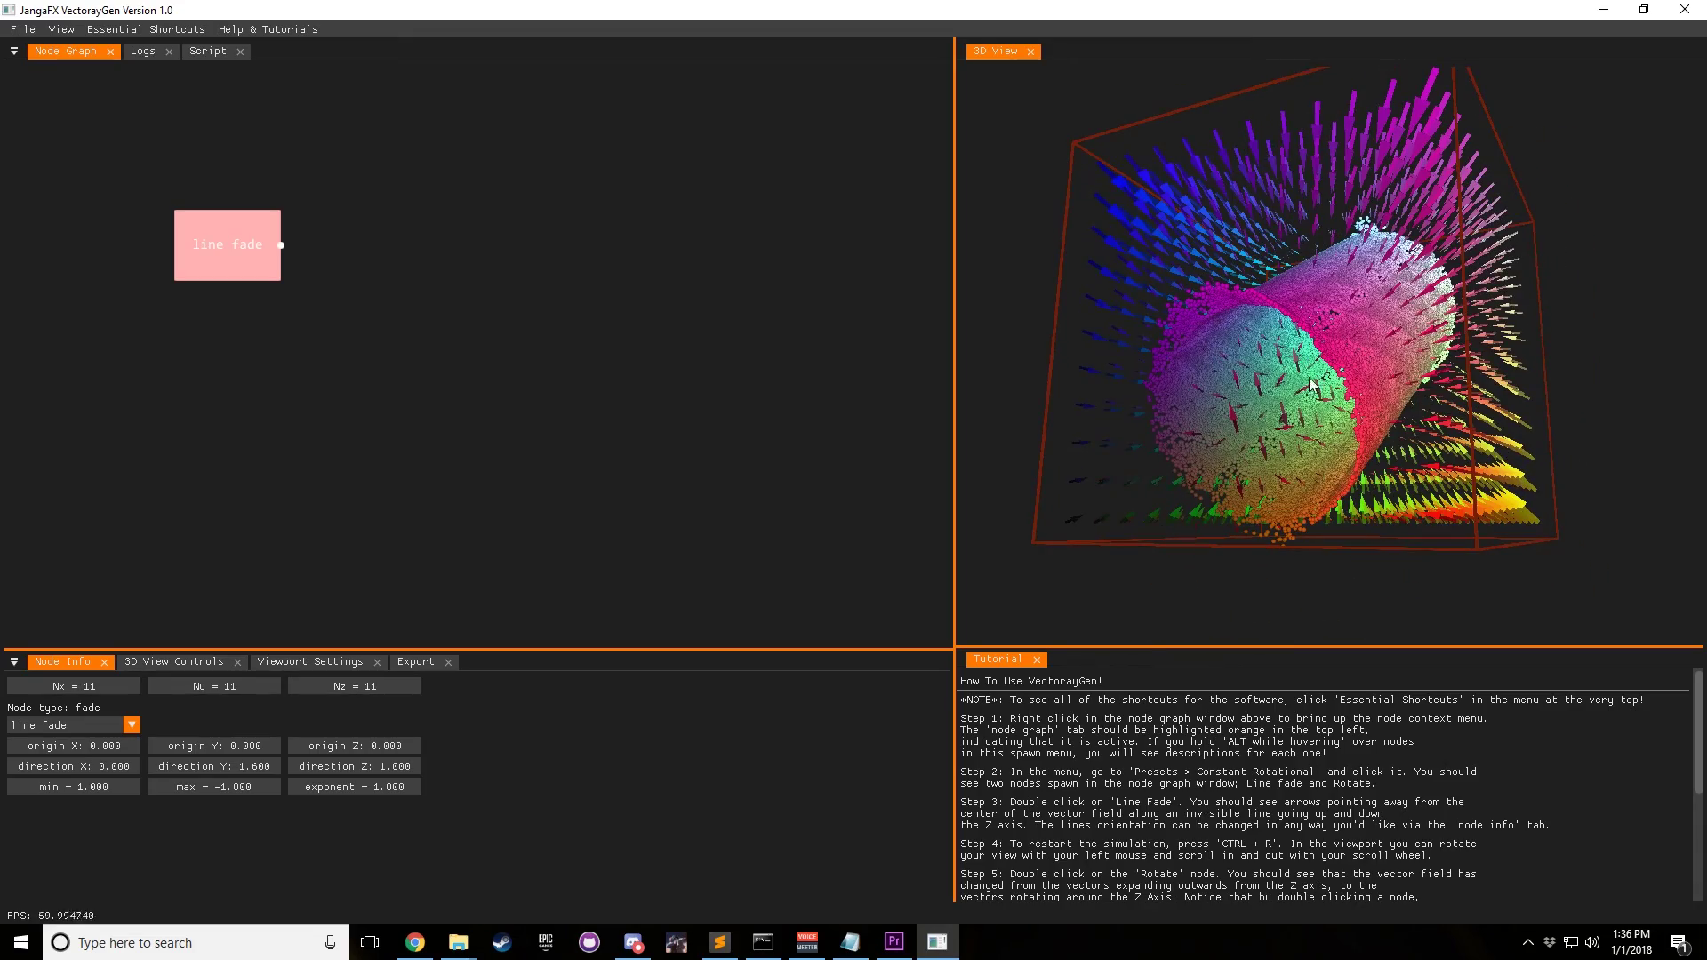
Set the line fade's direction X to -1.110, restart the simulation, and view the particles from another side.
drag(1422, 265, 1187, 444)
drag(102, 774, 6, 768)
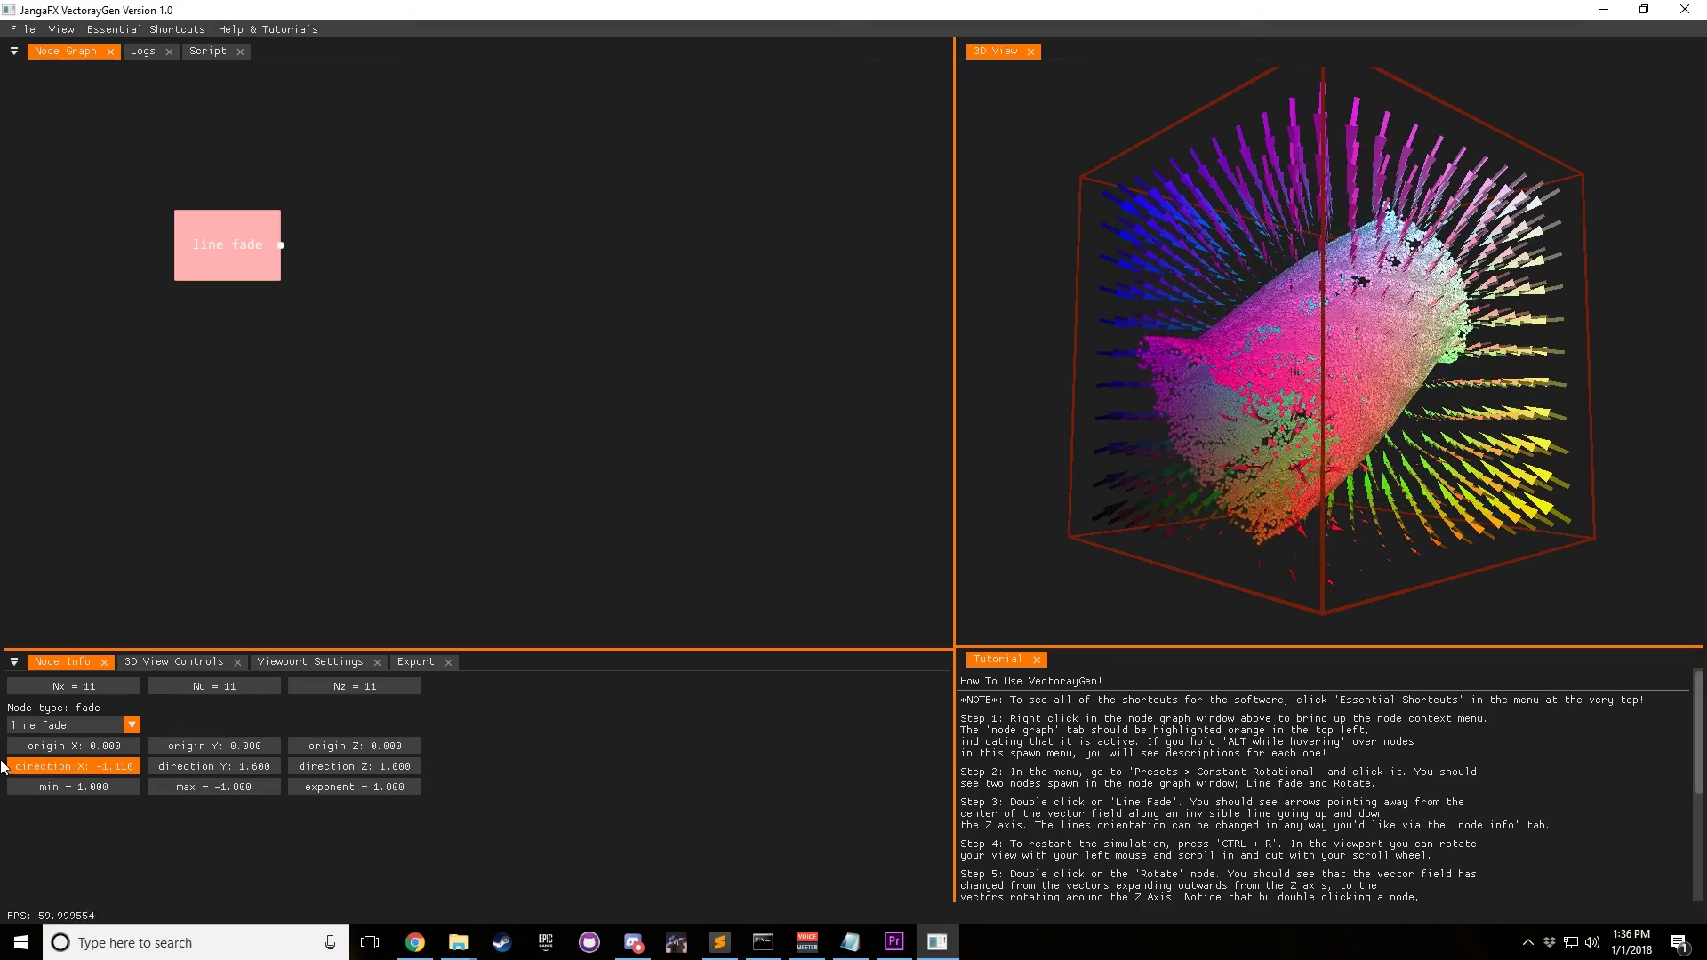
key(ctrl+r)
drag(1122, 576, 1271, 569)
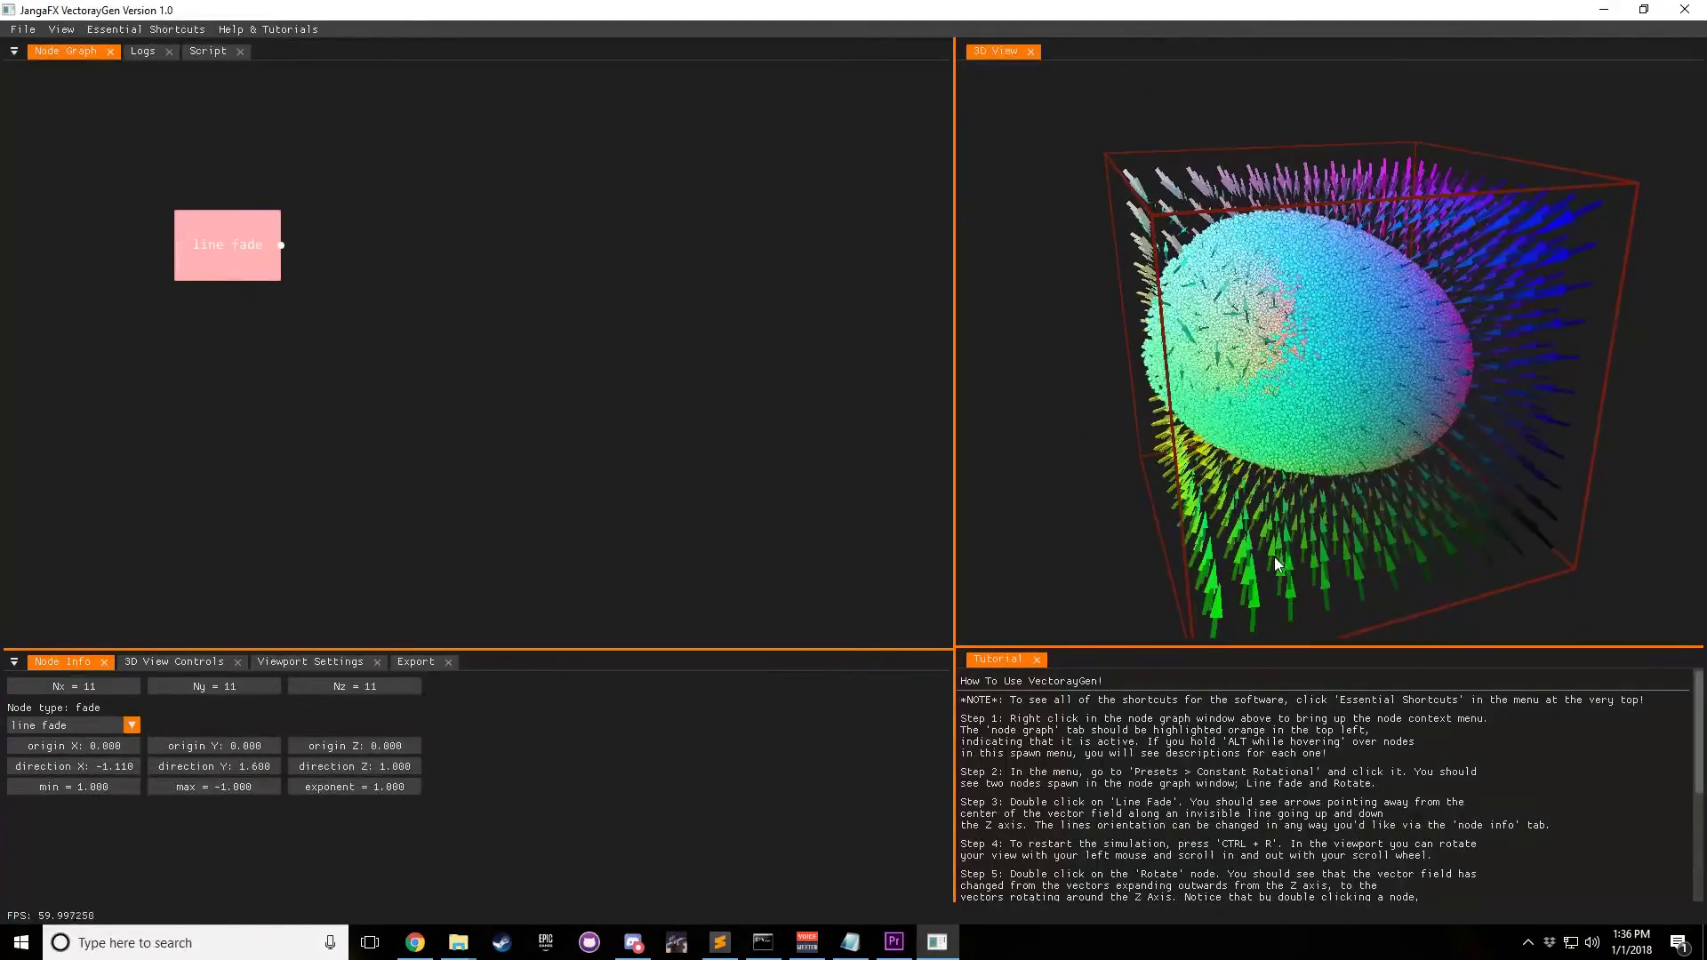
Change the line fade node's type to point fade.
right_click(364, 263)
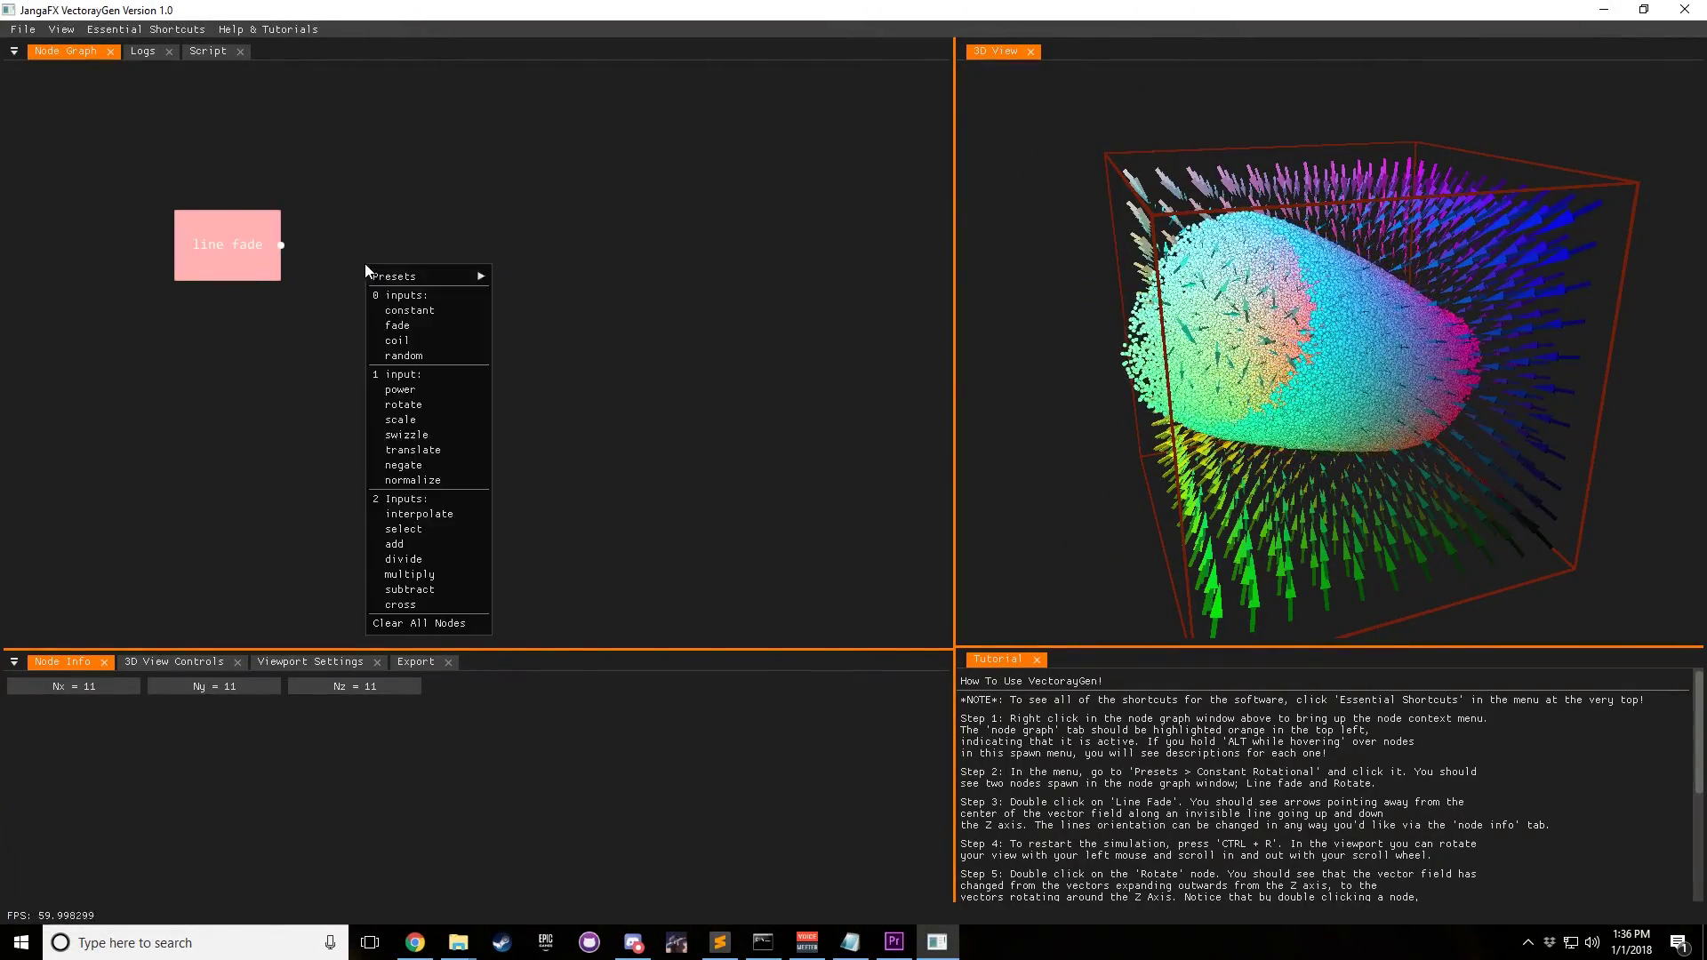
double_click(244, 253)
click(92, 724)
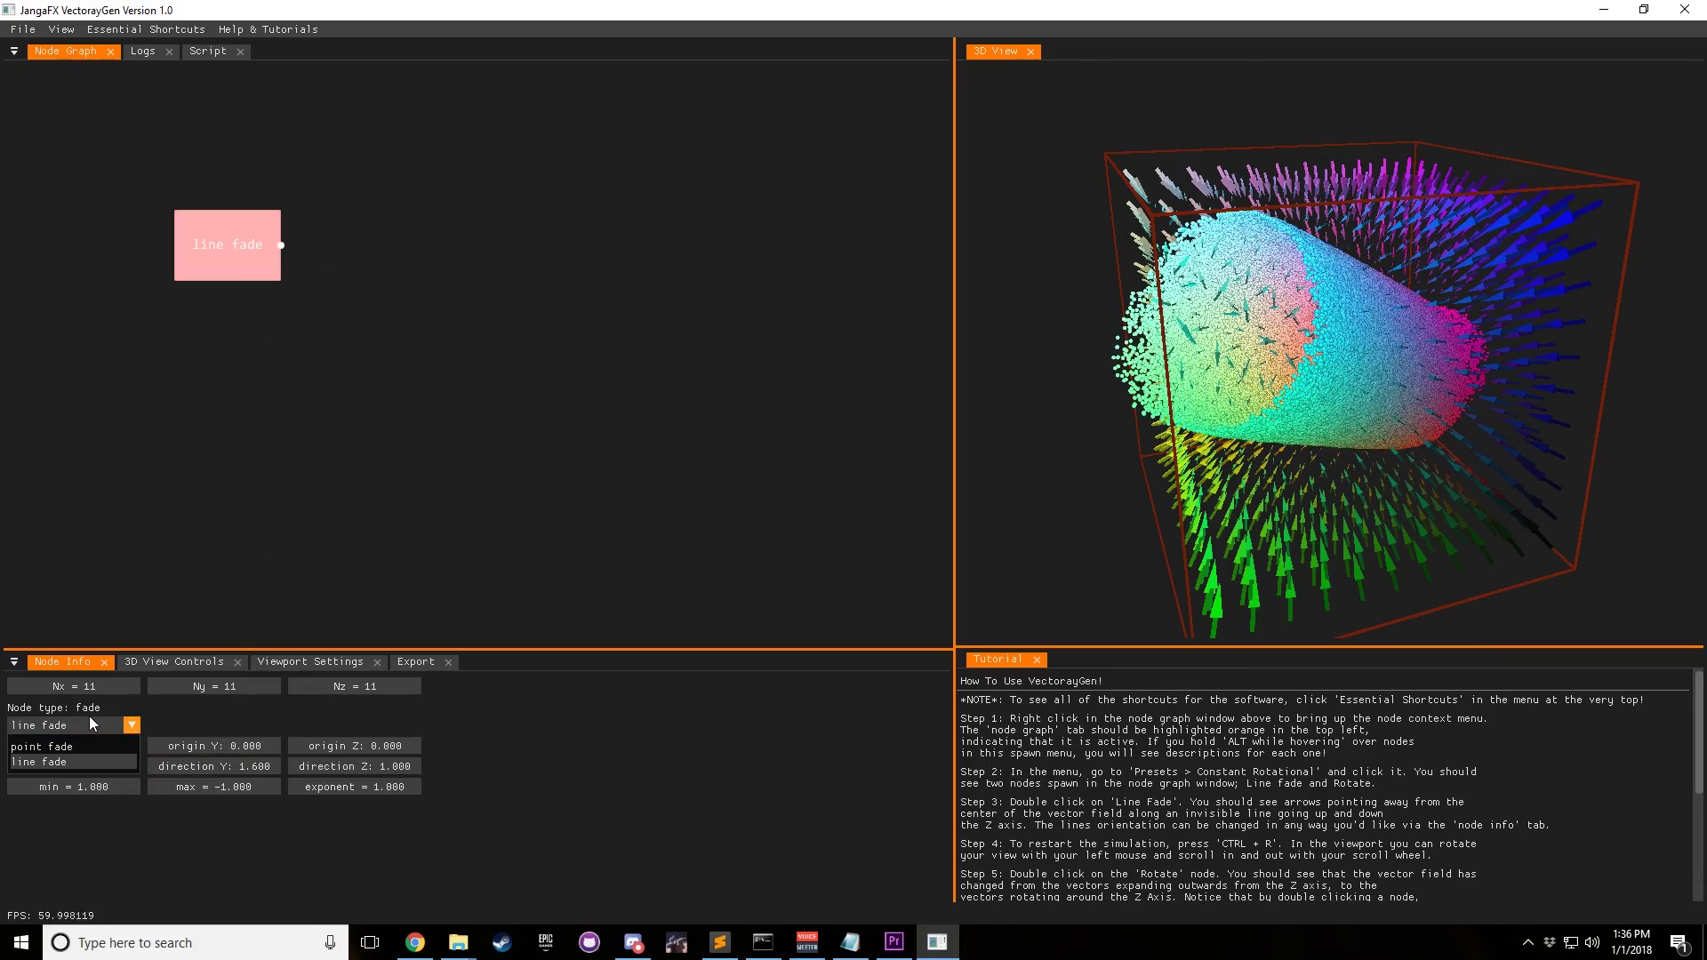
click(51, 746)
Set the point fade's origin X to 1.230 and origin Y to -1.250, viewing the shifted field.
drag(78, 749, 188, 748)
drag(1013, 400, 1083, 409)
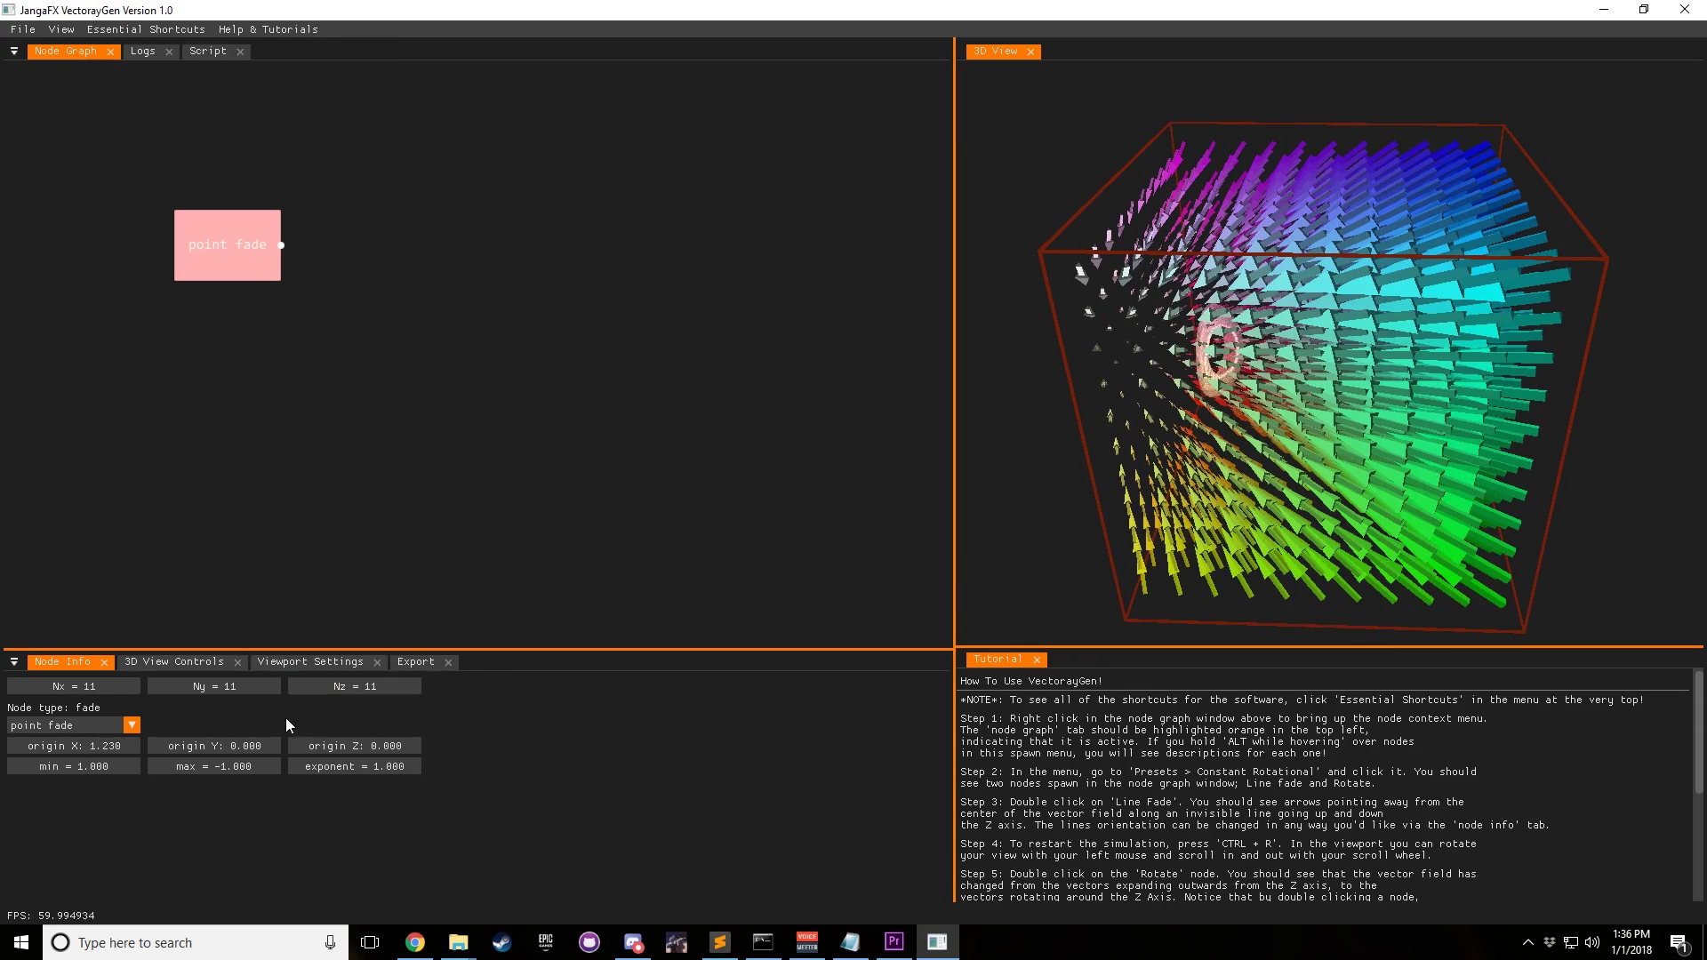
drag(252, 742, 147, 745)
drag(892, 389, 954, 417)
drag(1191, 293, 1299, 299)
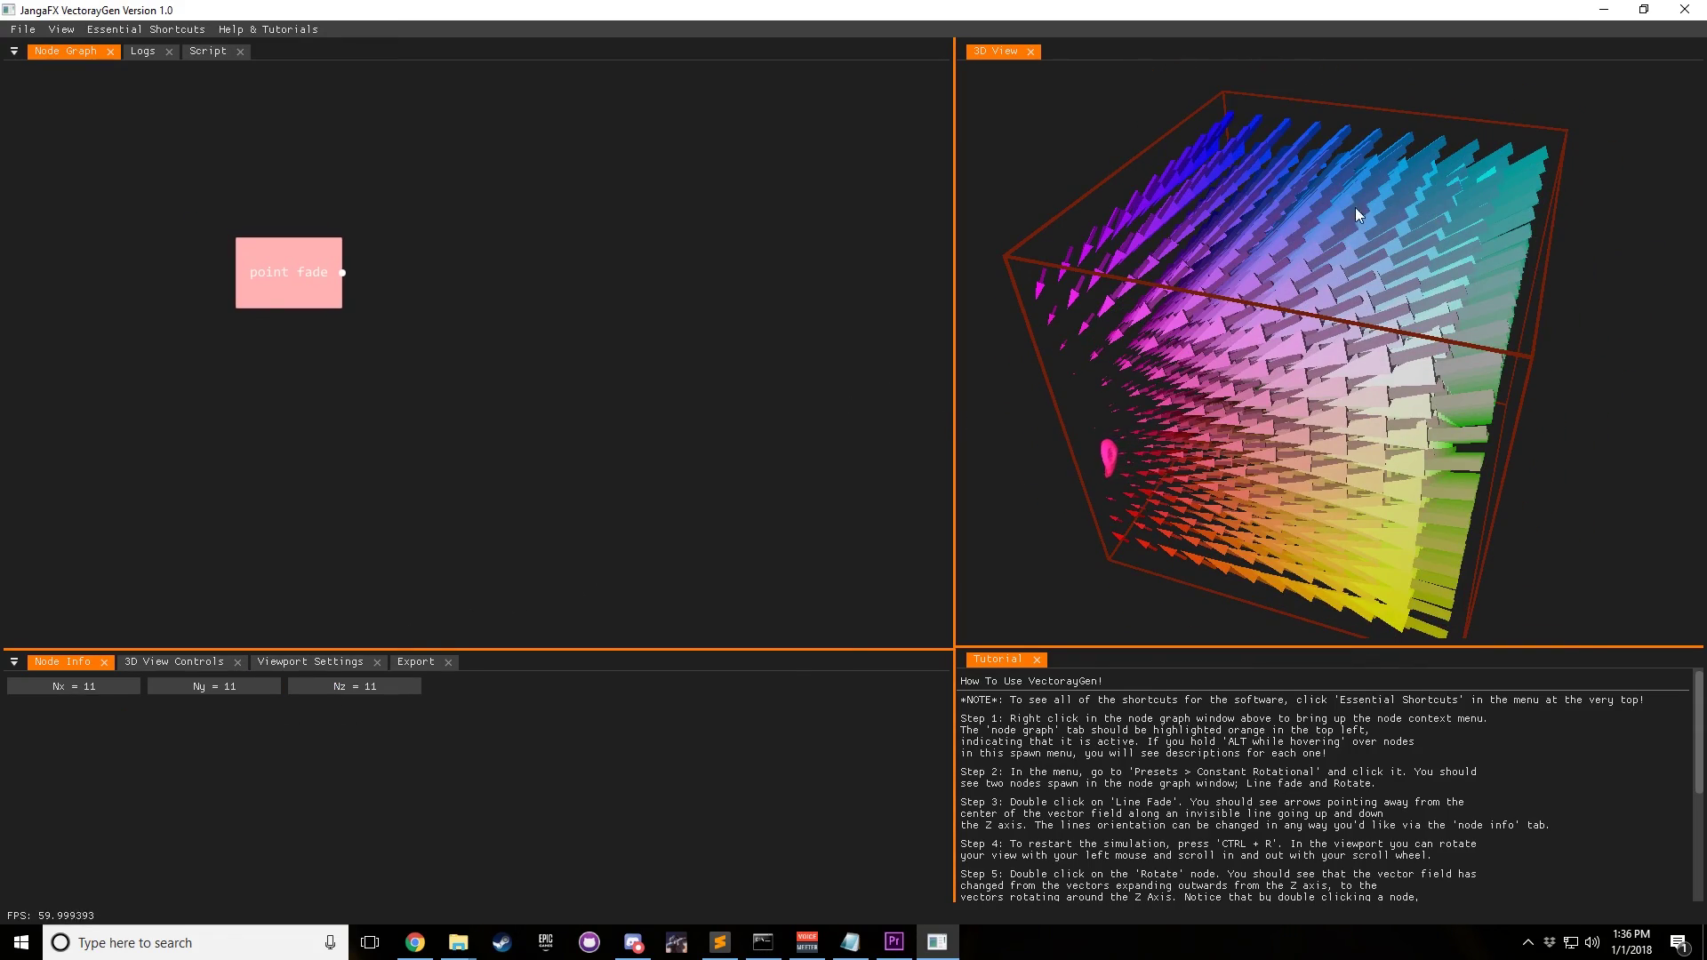
Add a normalize node and connect the point fade's output to its input.
right_click(545, 271)
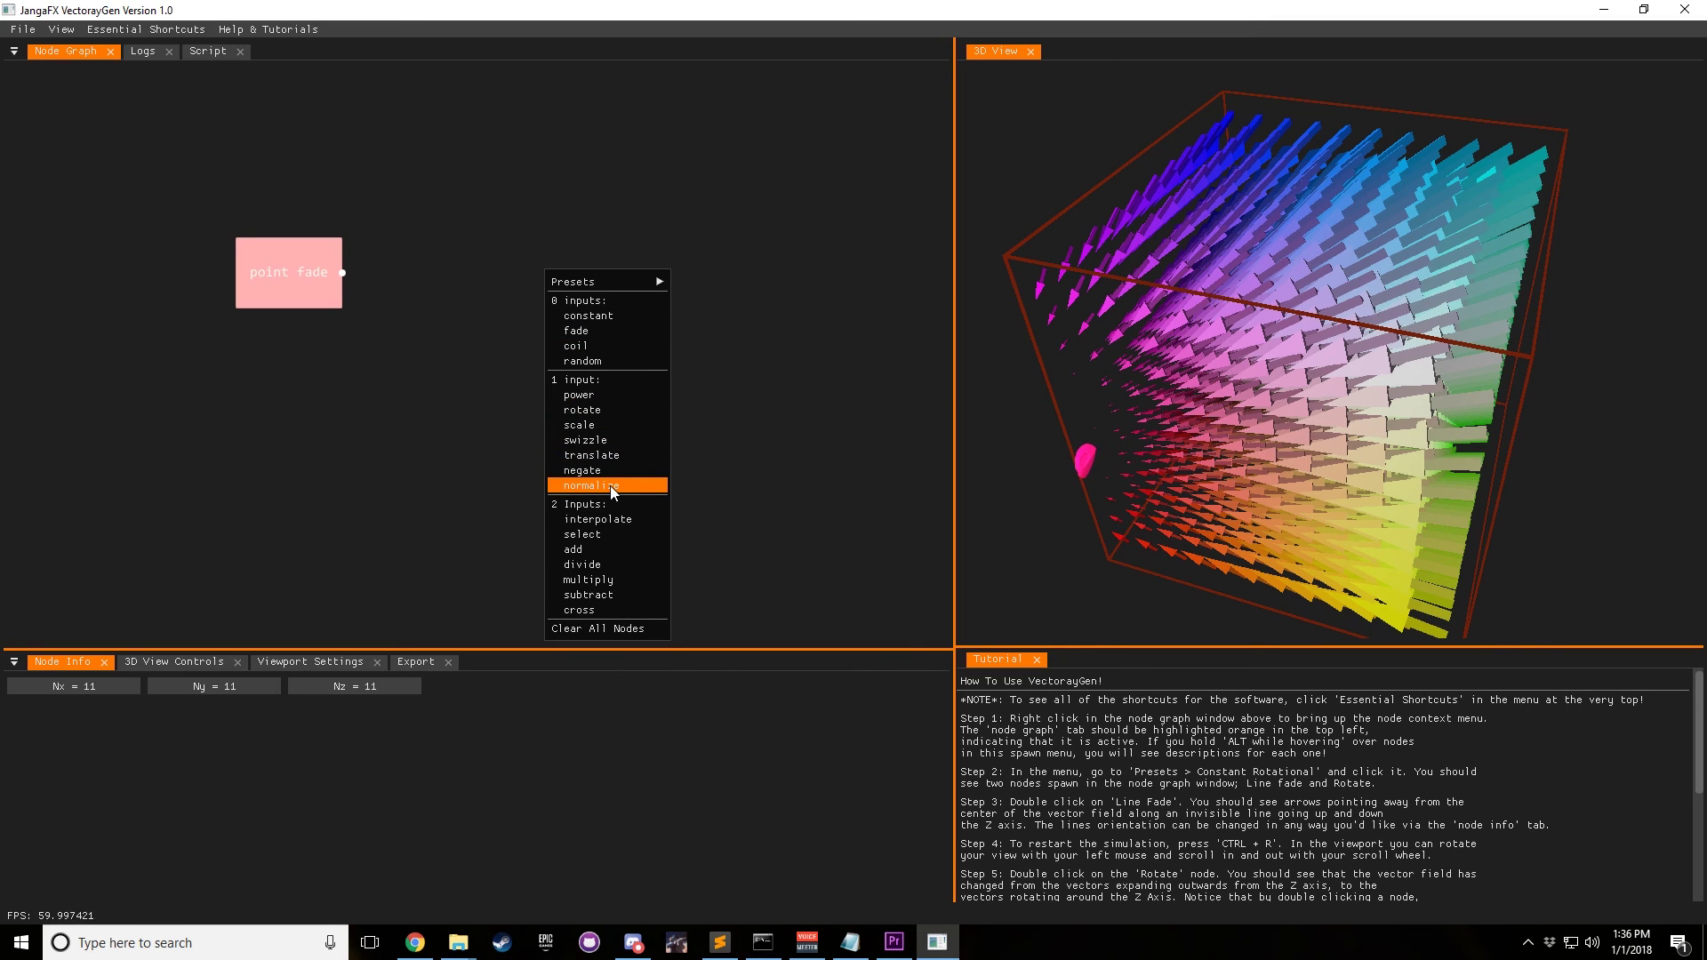
click(610, 485)
drag(344, 273, 492, 271)
Display the normalize node's field and particles, and switch back to the point fade's field to compare arrow lengths.
double_click(530, 272)
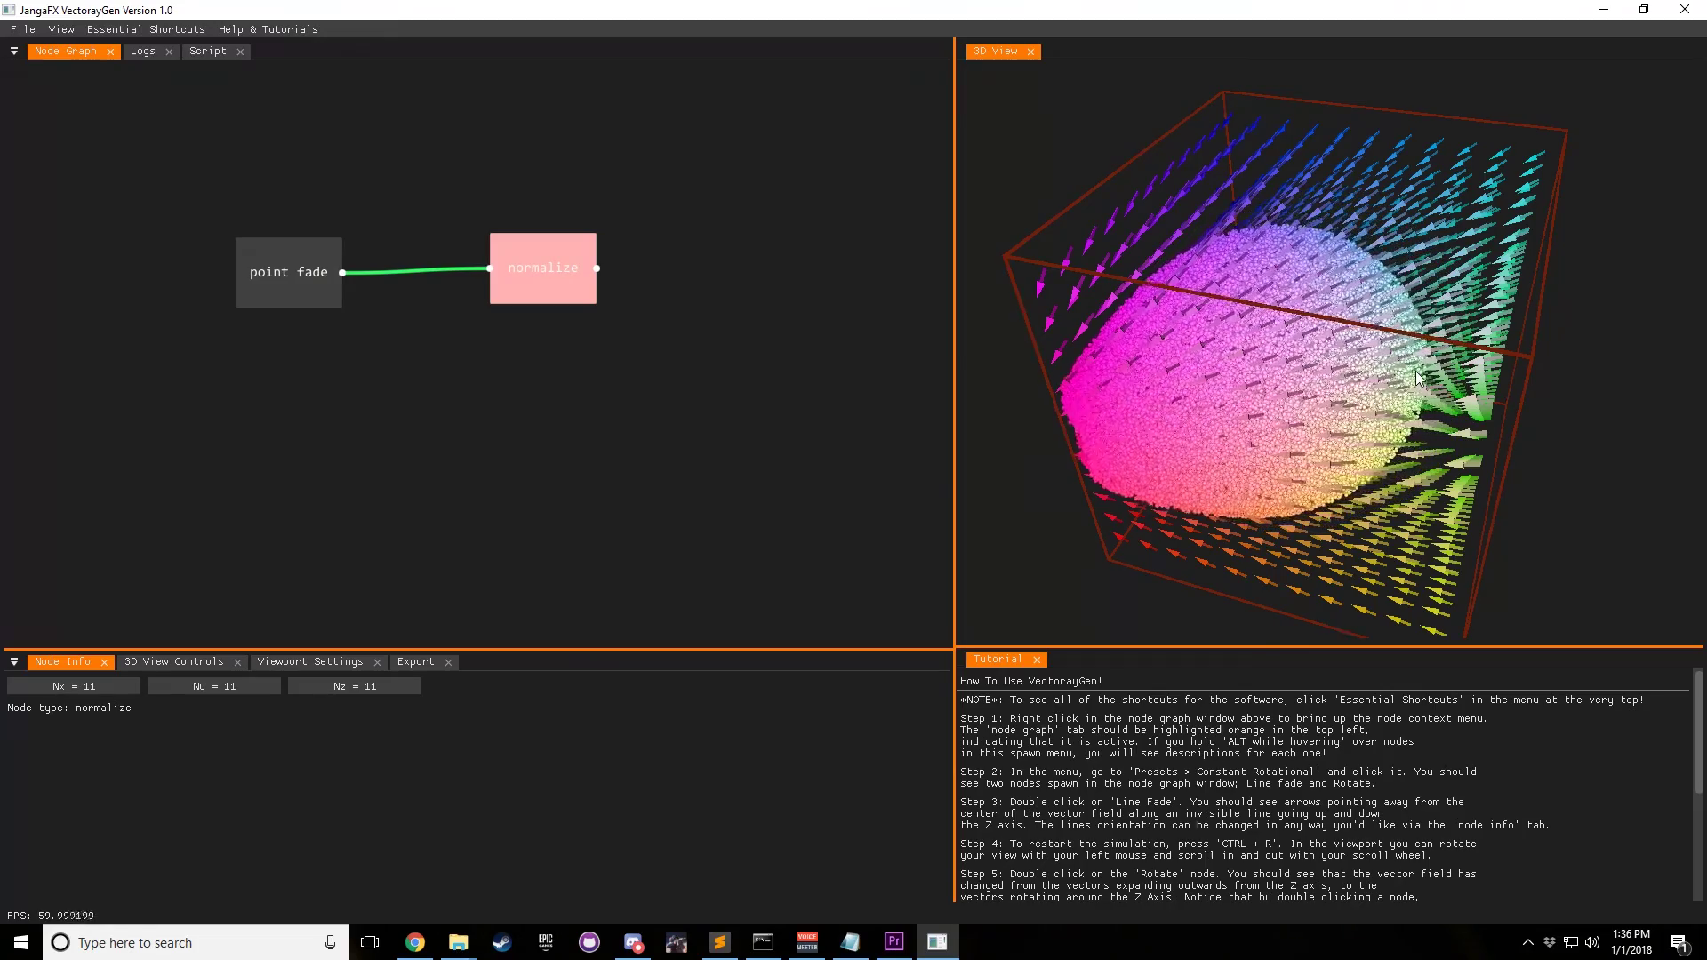
drag(1452, 401, 1472, 363)
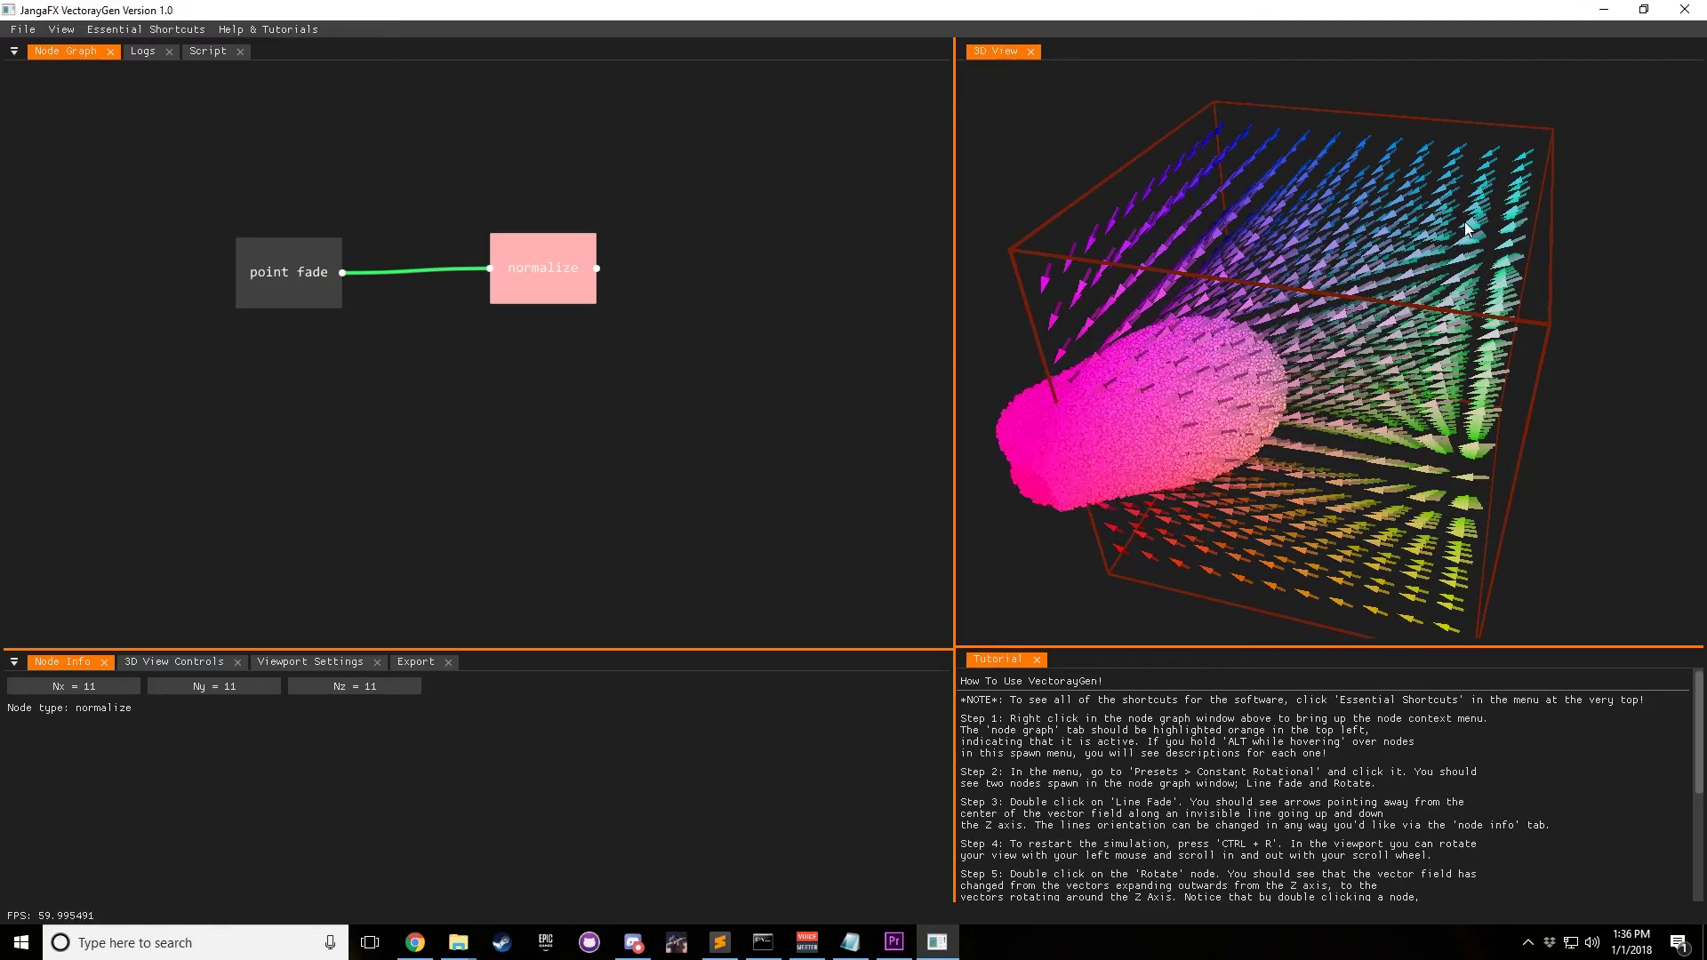
drag(1200, 392, 1076, 384)
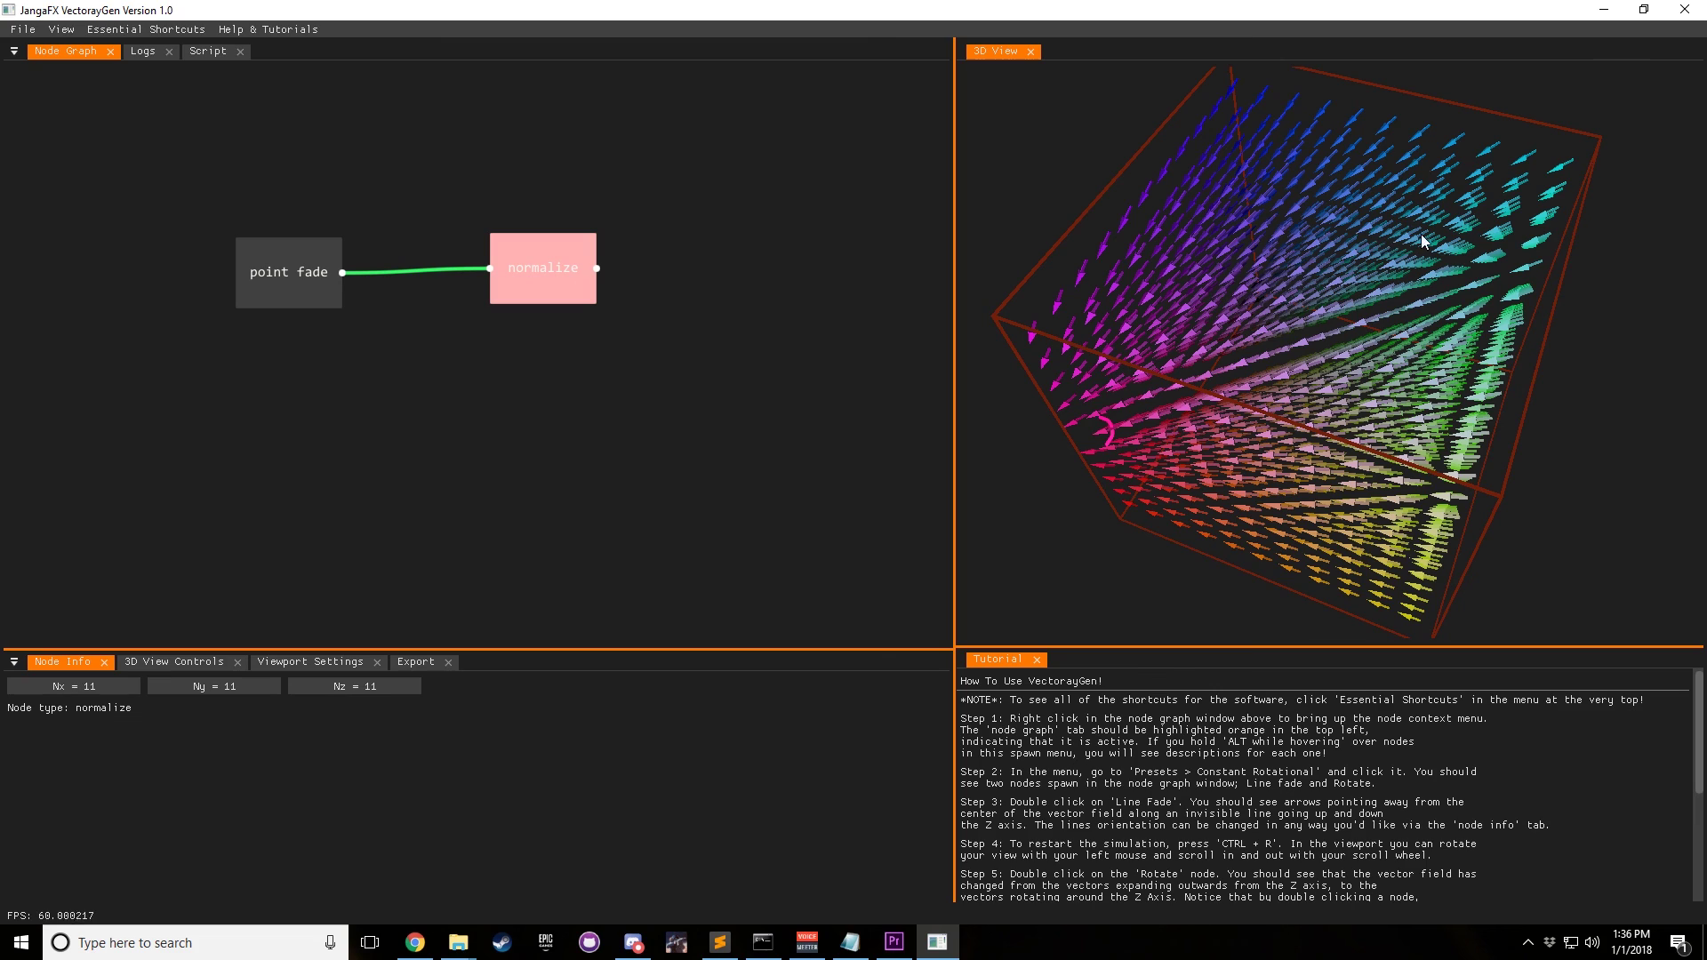
click(544, 351)
double_click(287, 276)
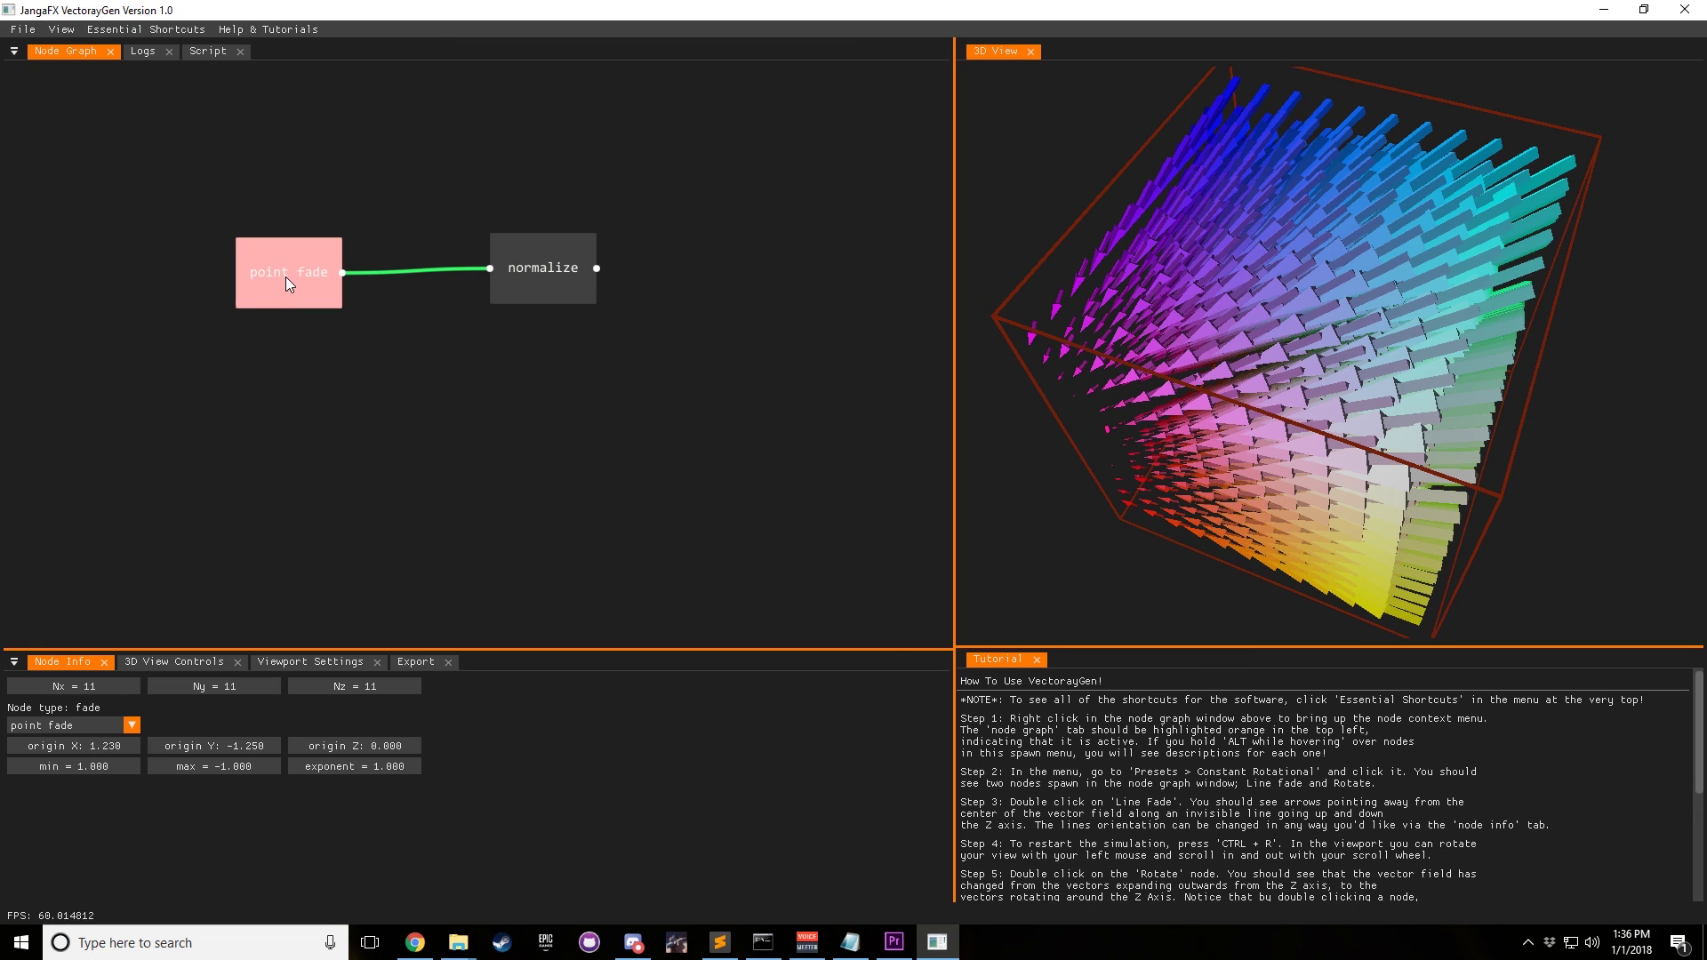